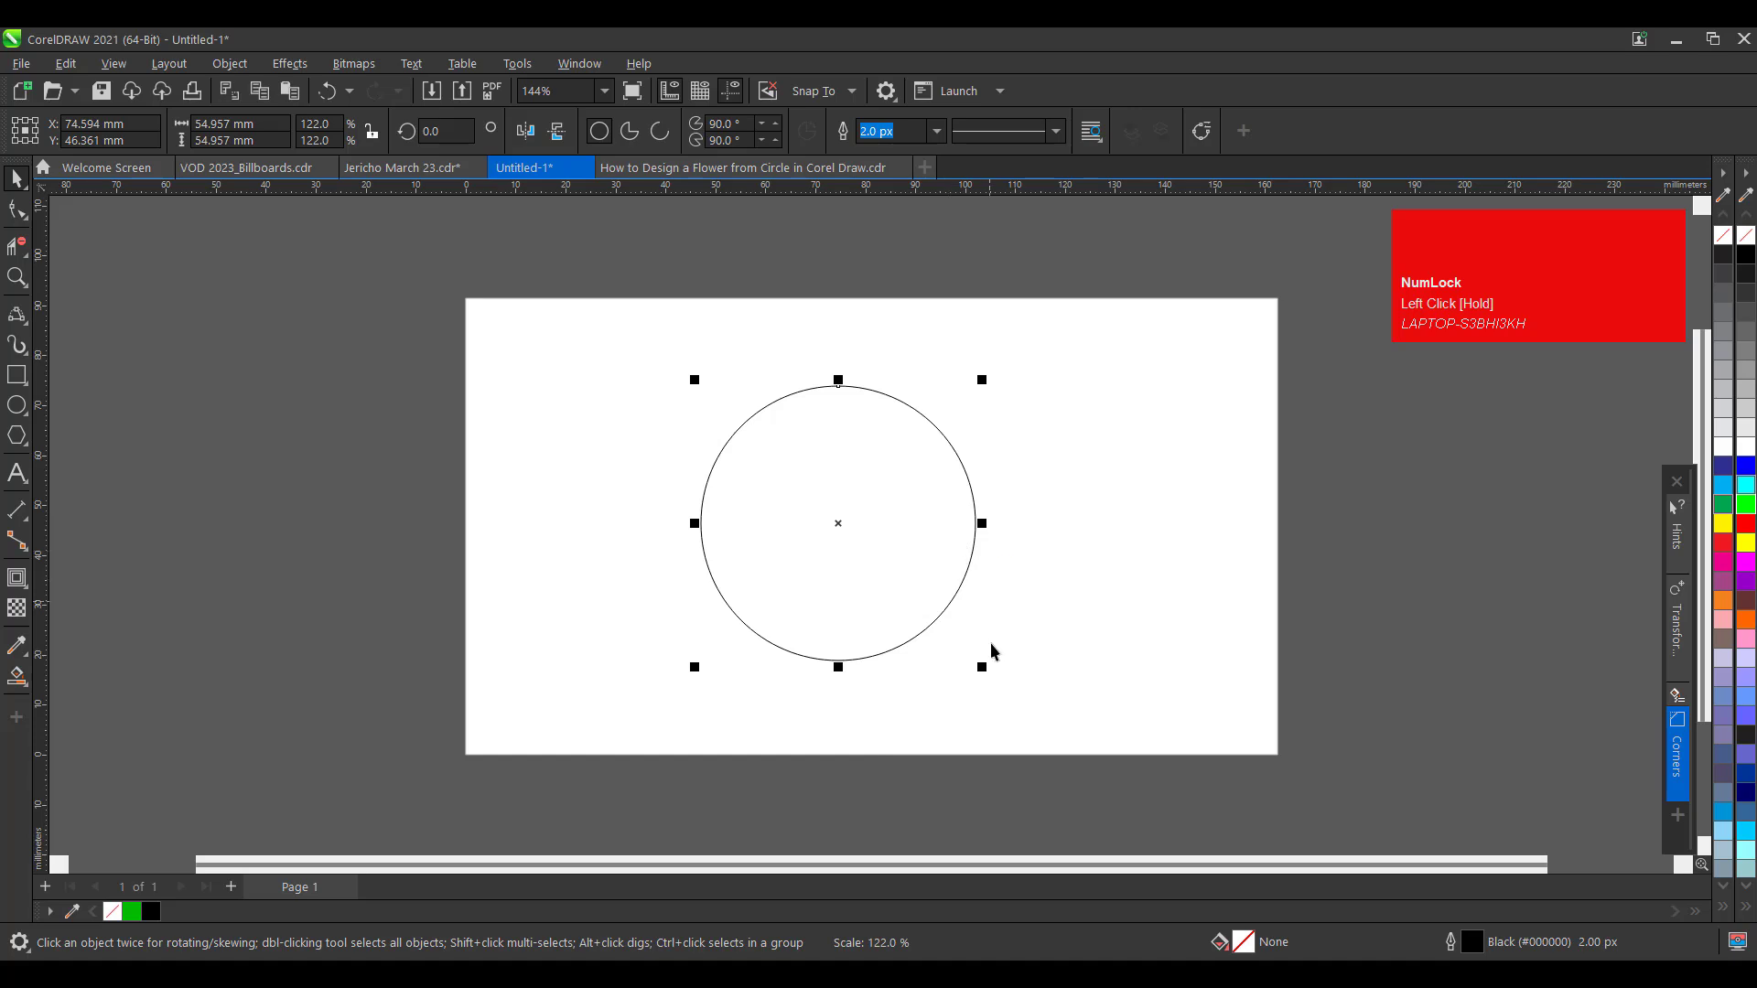
Make a scaled-down copy of the circle about 9 mm wide and align it to the large circle's top and horizontal centre
drag(986, 676, 854, 419)
right_click(756, 452)
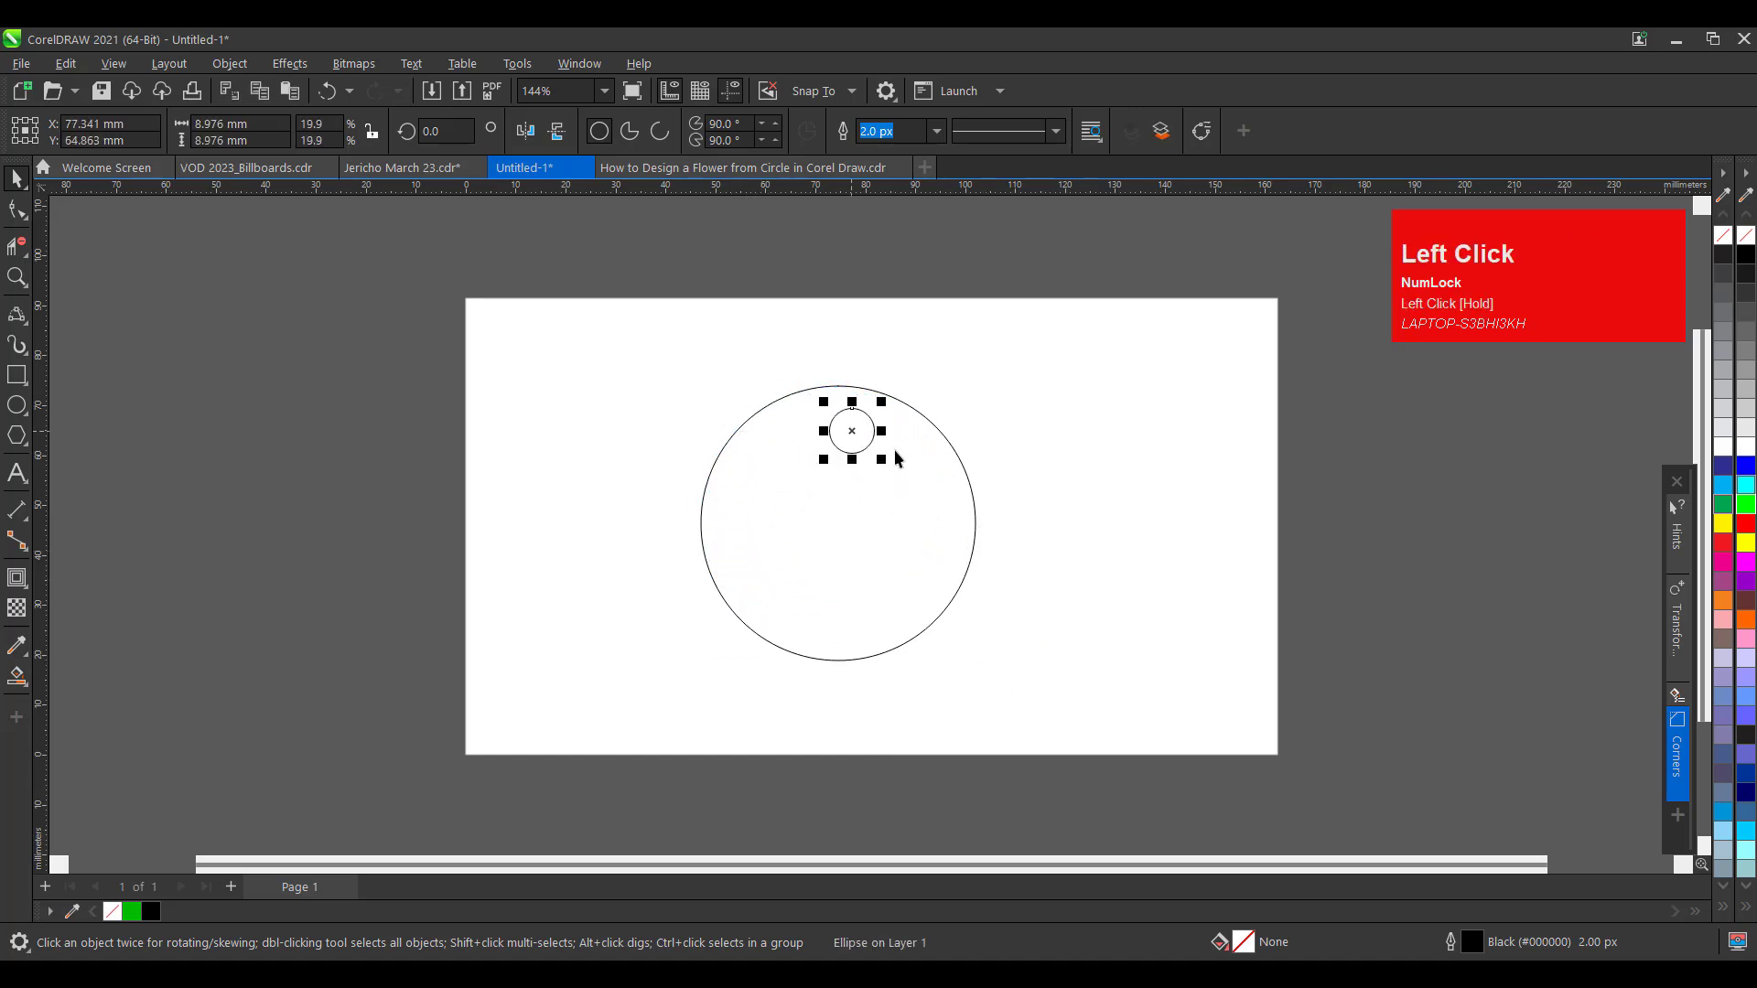
shift+click(906, 443)
key(t)
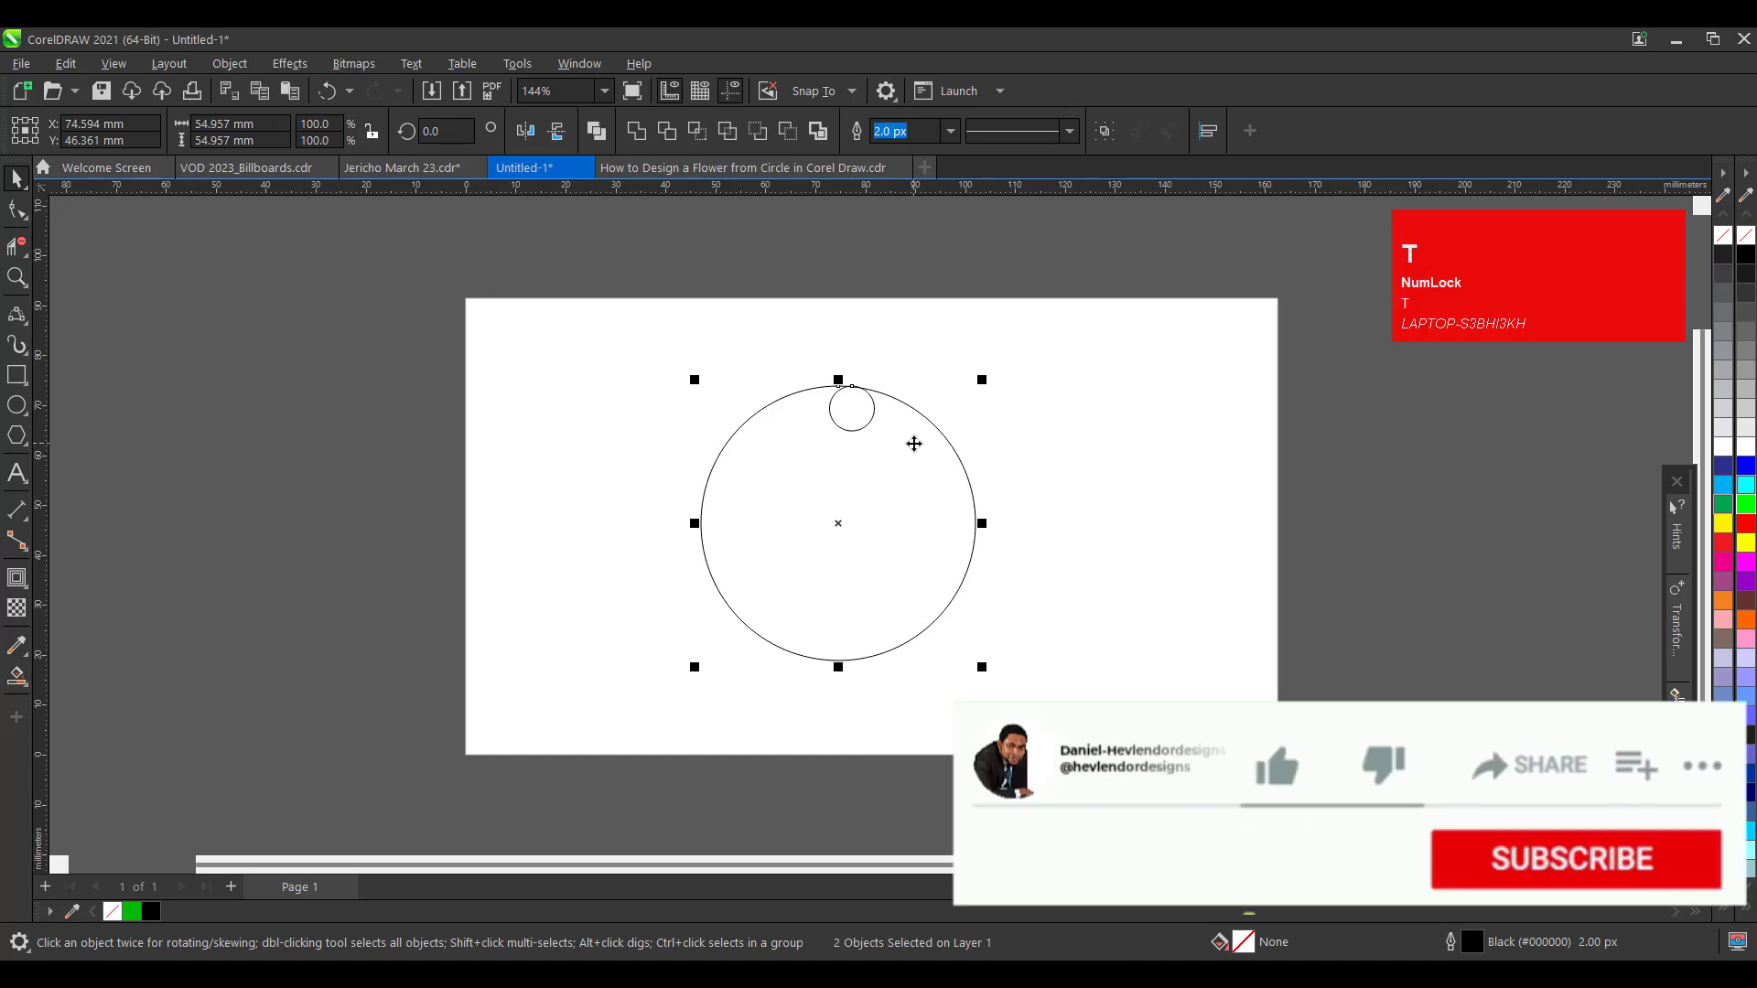
key(c)
click(864, 375)
Duplicate the small circle about 2 mm horizontally to the right so that the two small circles overlap
click(832, 409)
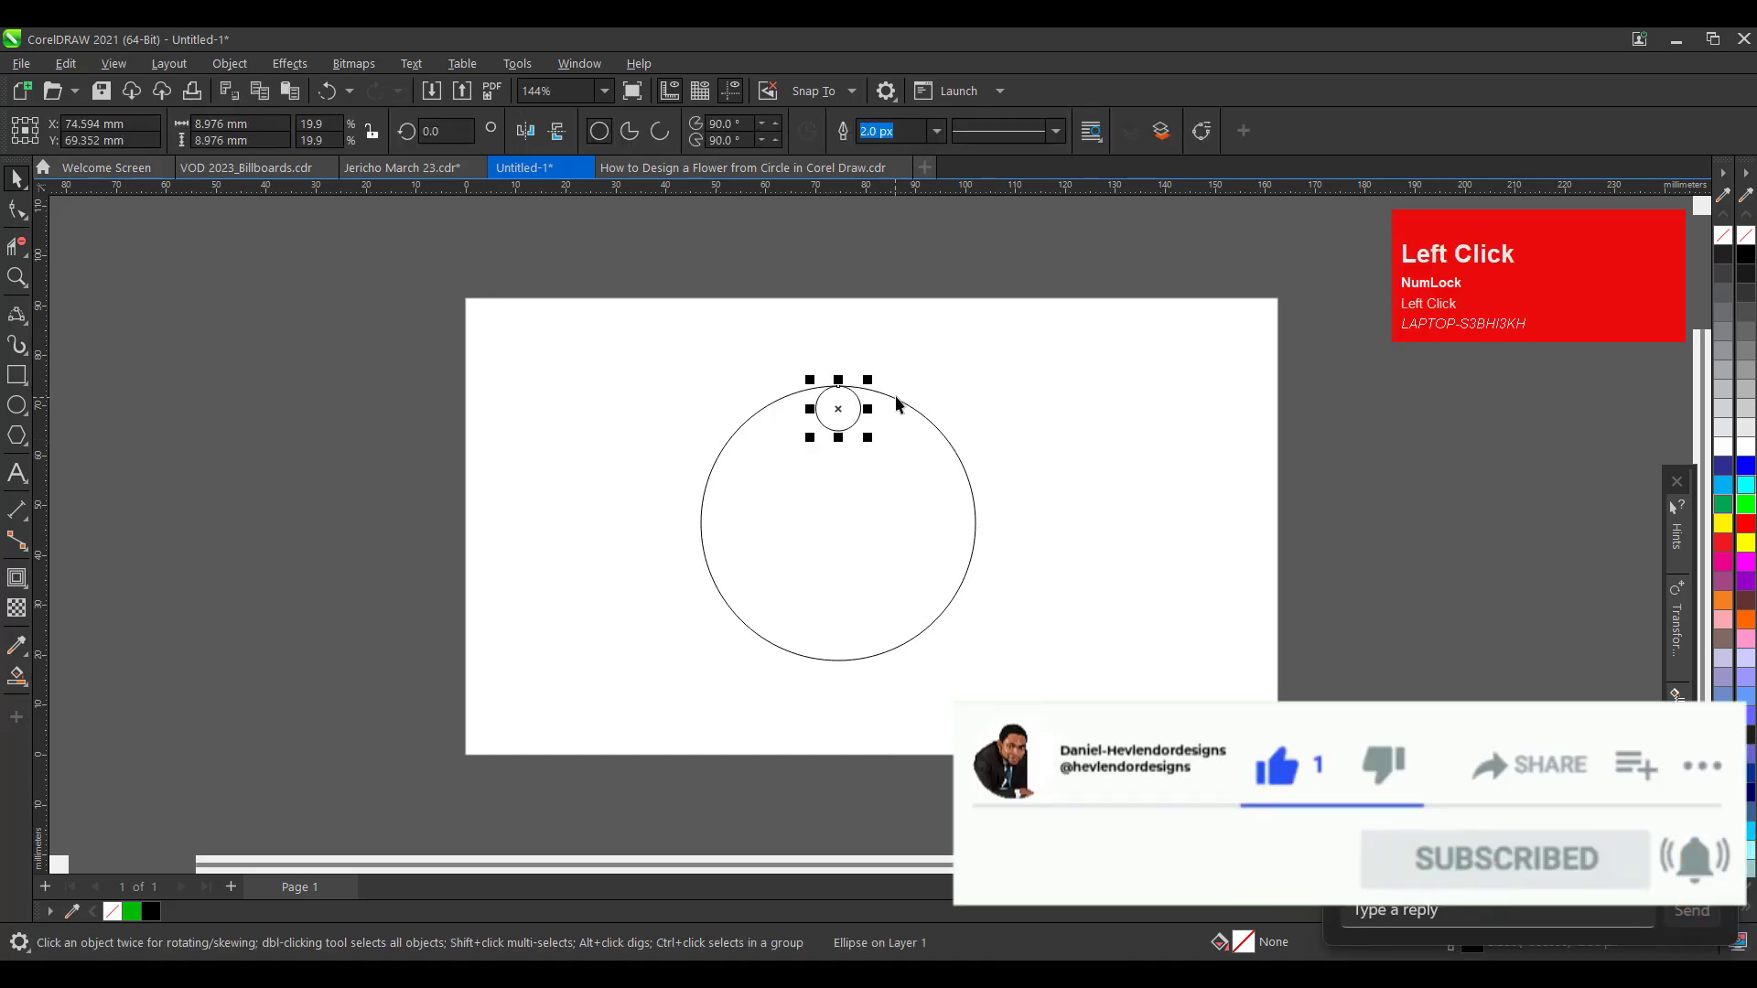
click(11, 282)
drag(787, 371, 976, 467)
click(18, 178)
drag(526, 400, 597, 423)
right_click(596, 423)
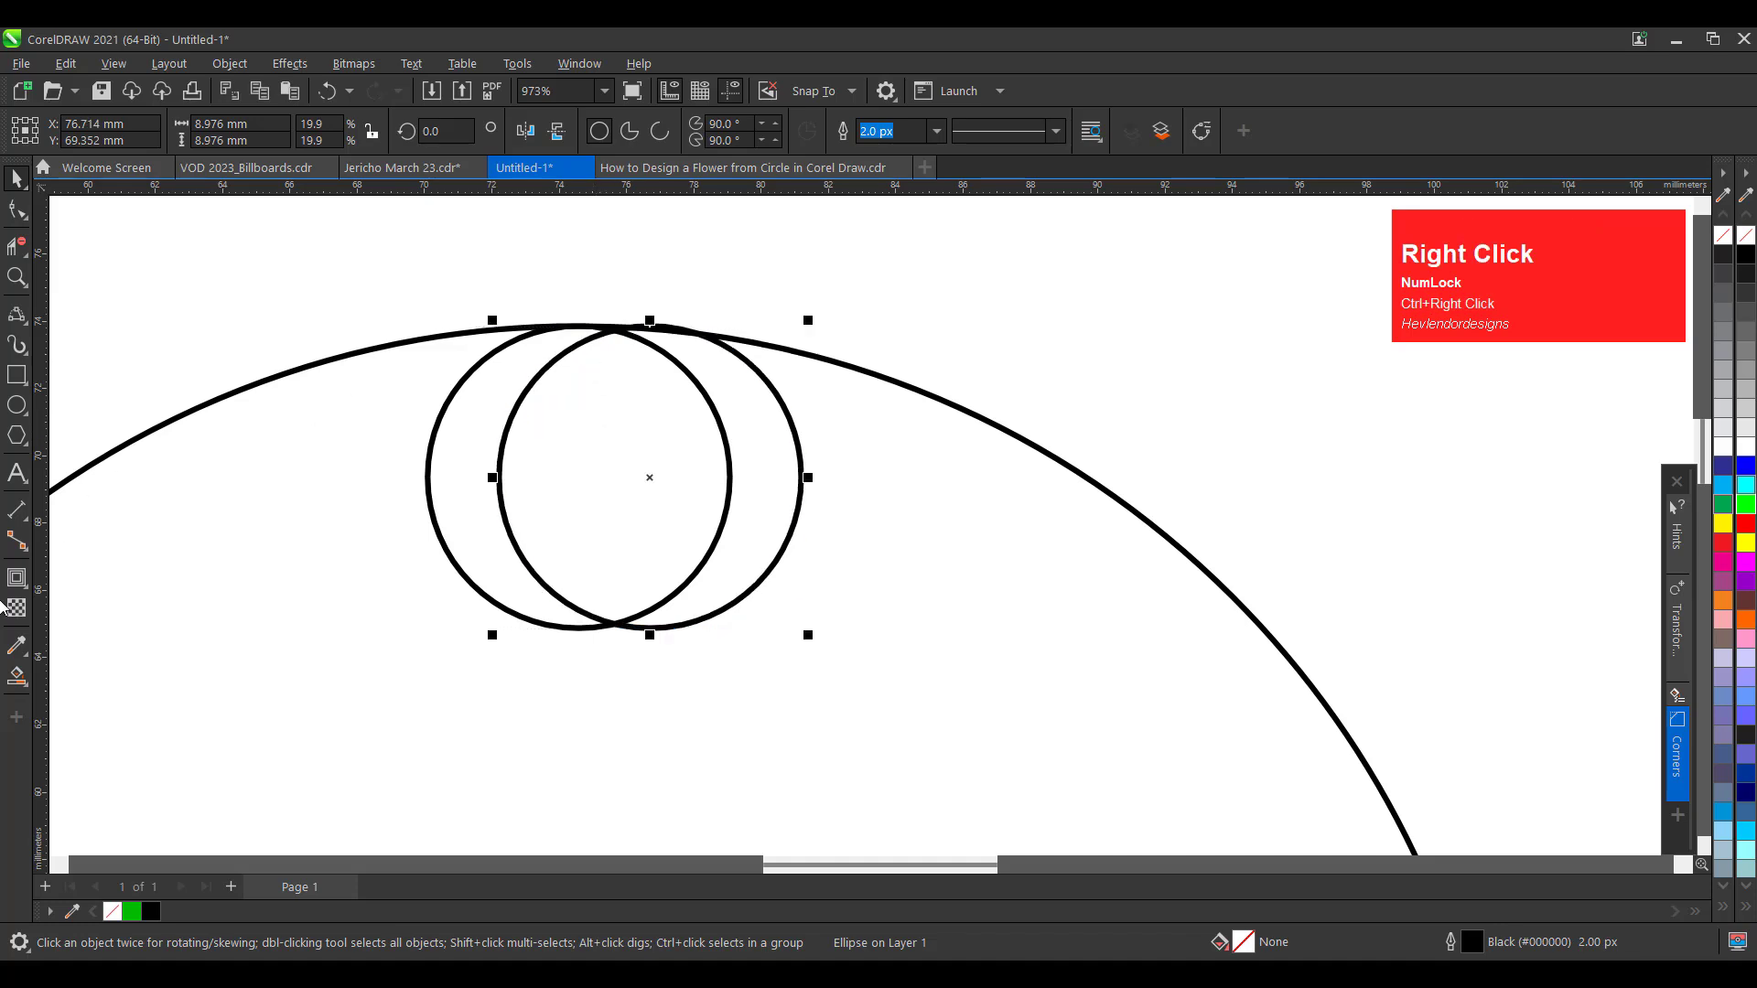
Fill the left crescent between the two overlapping small circles with black using Smart Fill
click(18, 677)
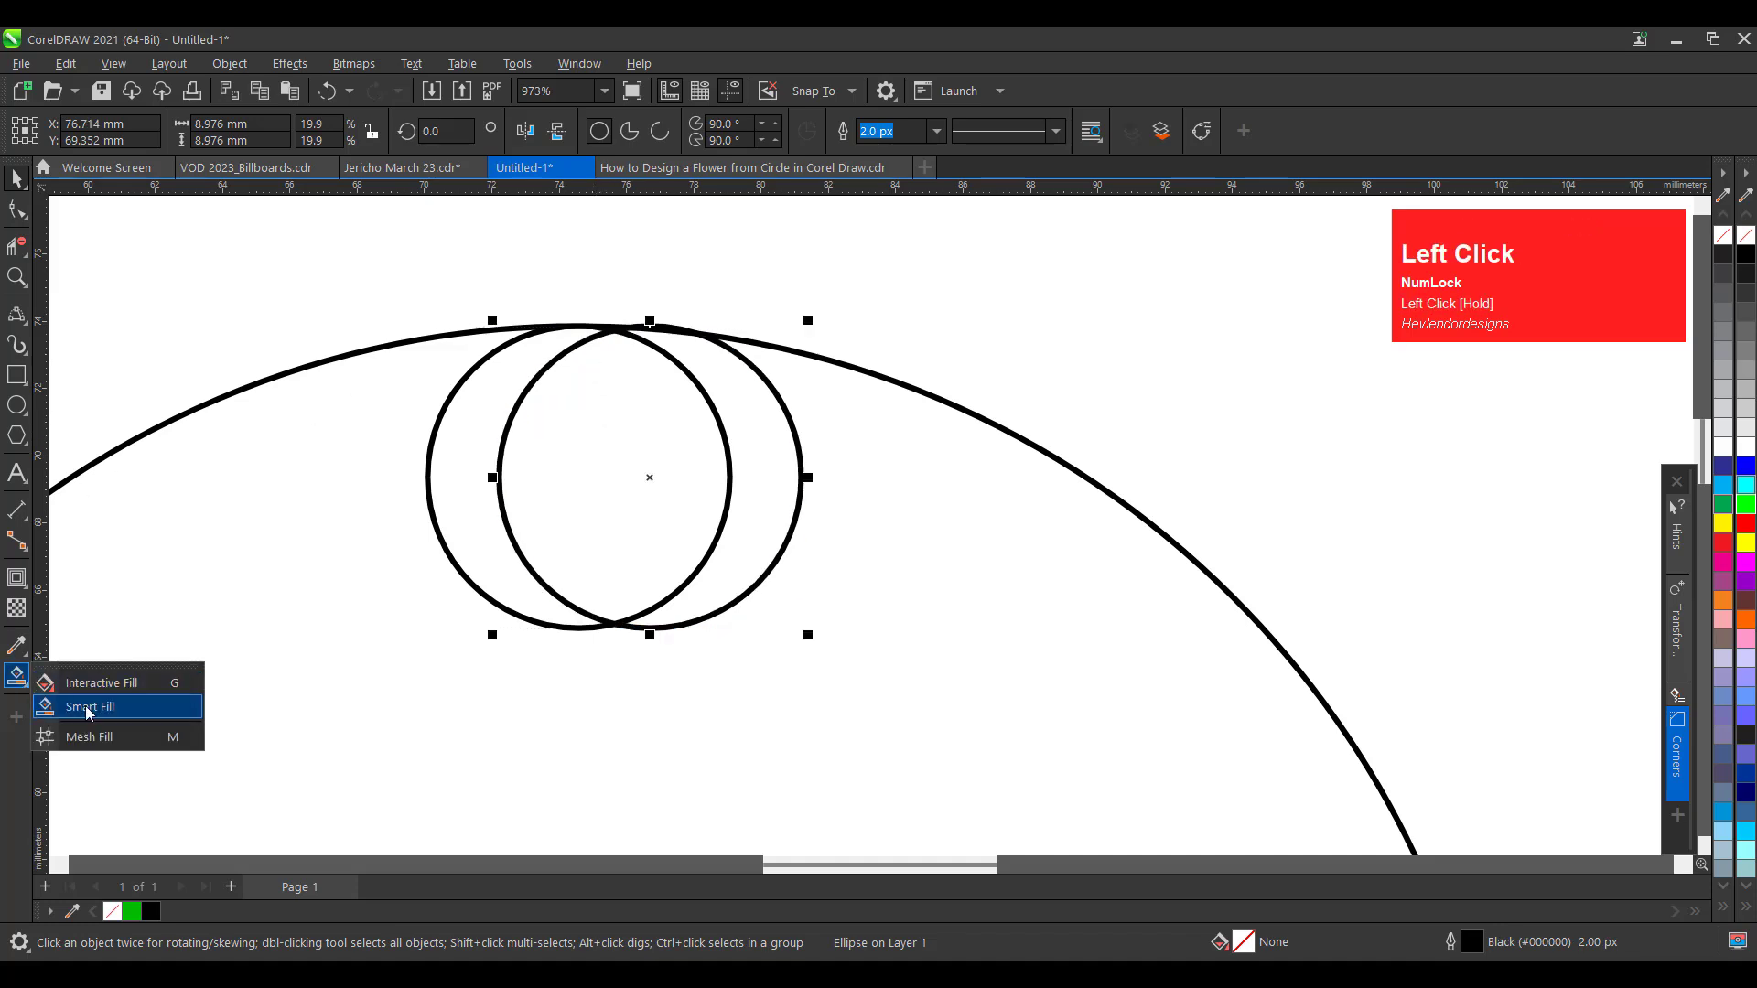
click(85, 705)
click(496, 448)
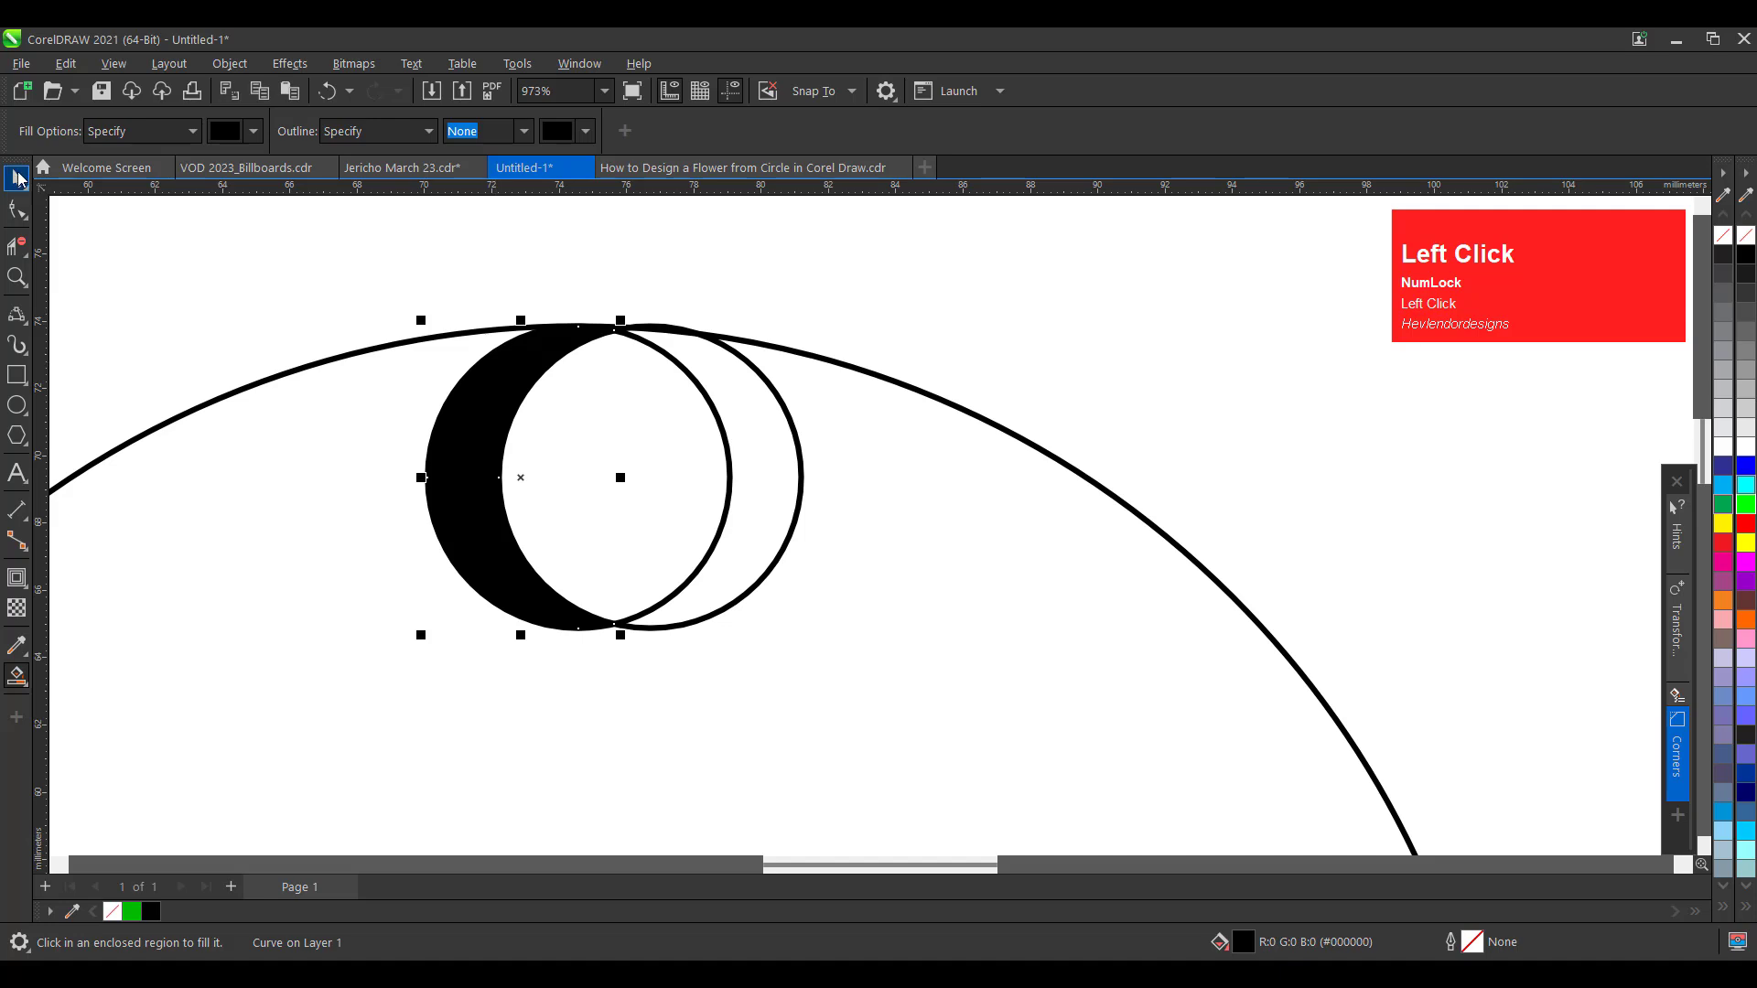
Delete both small circles, keeping the black crescent and the large circle
key(space)
click(741, 417)
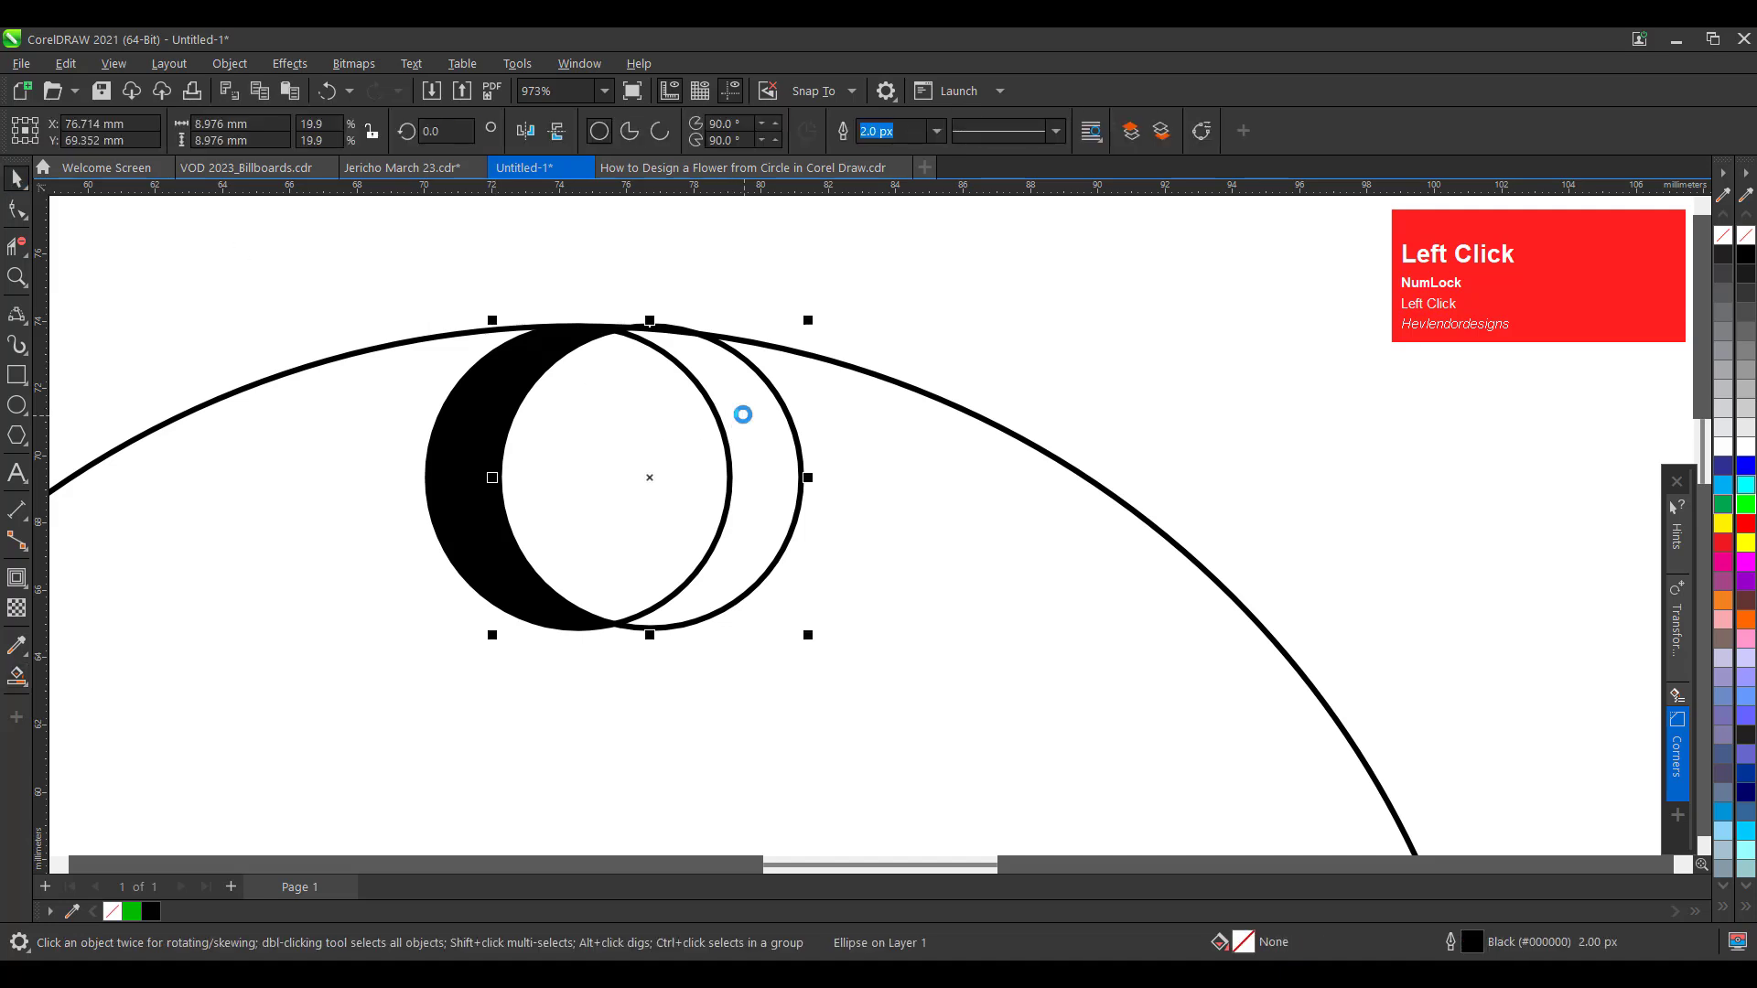
key(Delete)
click(699, 449)
key(Delete)
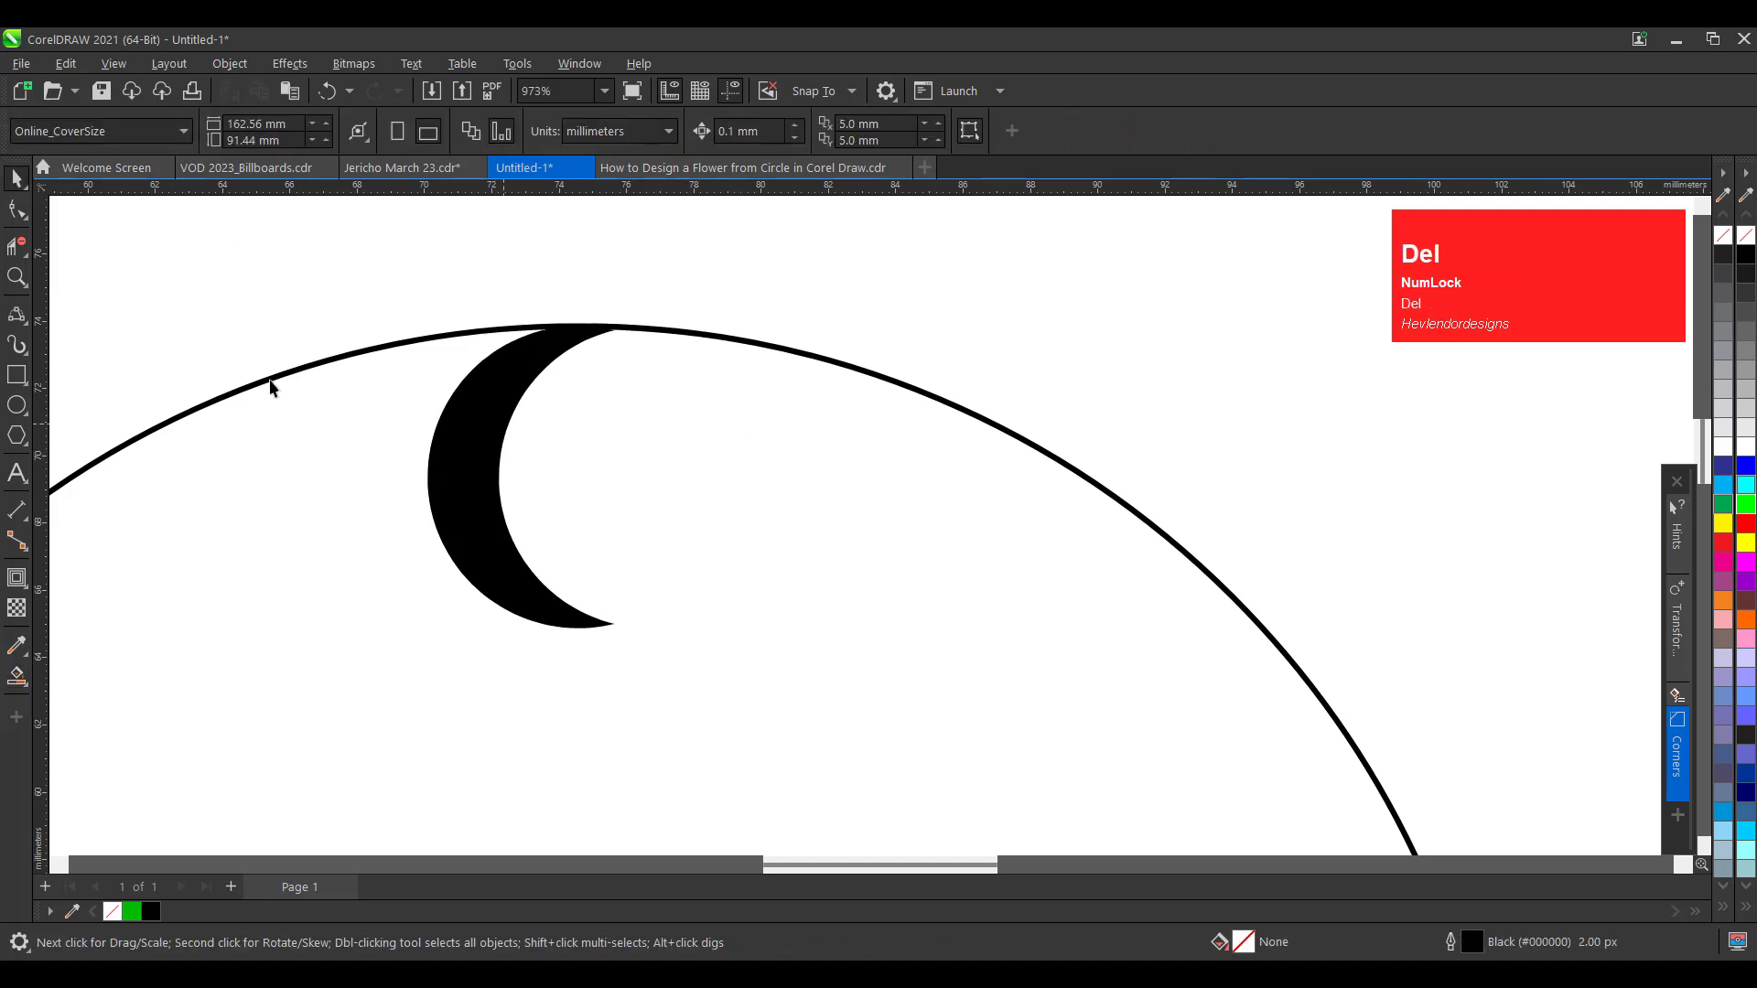
Move the crescent's rotation centre to the large circle's centre and make a copy rotated about 9.3° clockwise
click(7, 286)
right_click(733, 391)
drag(613, 343, 984, 679)
click(17, 177)
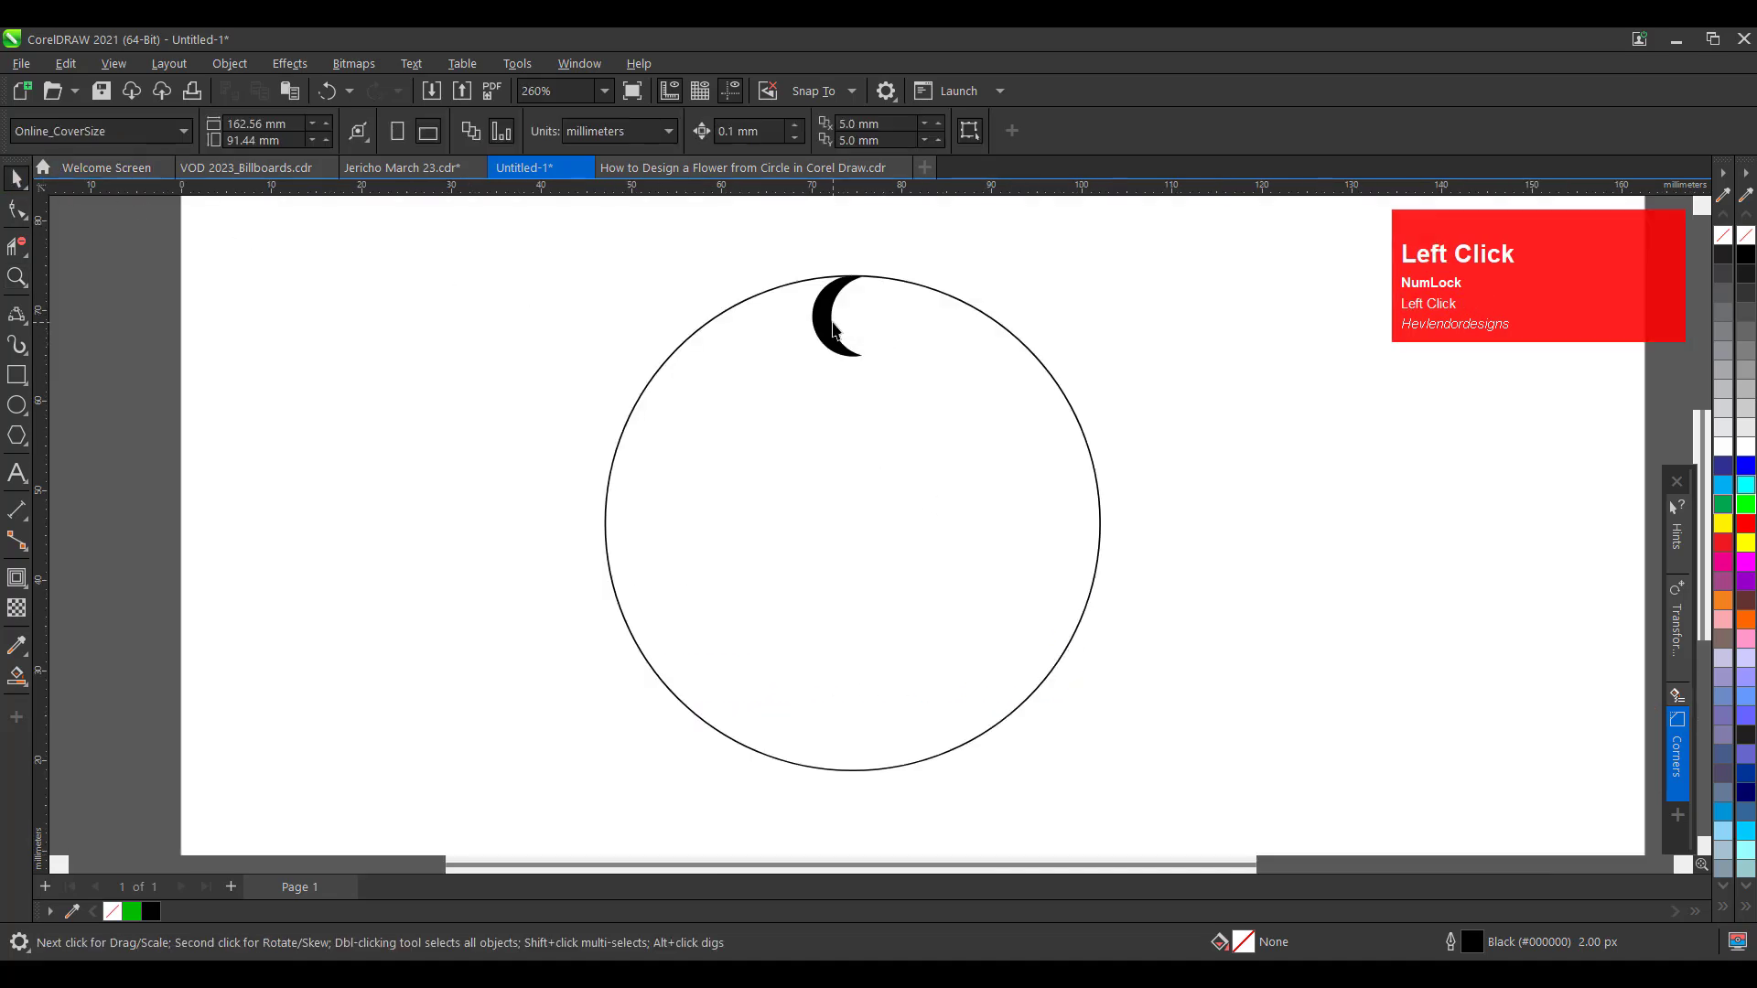
click(840, 320)
click(855, 350)
mouse_move(838, 315)
mouse_down()
mouse_move(853, 512)
mouse_move(880, 522)
mouse_up()
drag(872, 267, 910, 289)
right_click(910, 289)
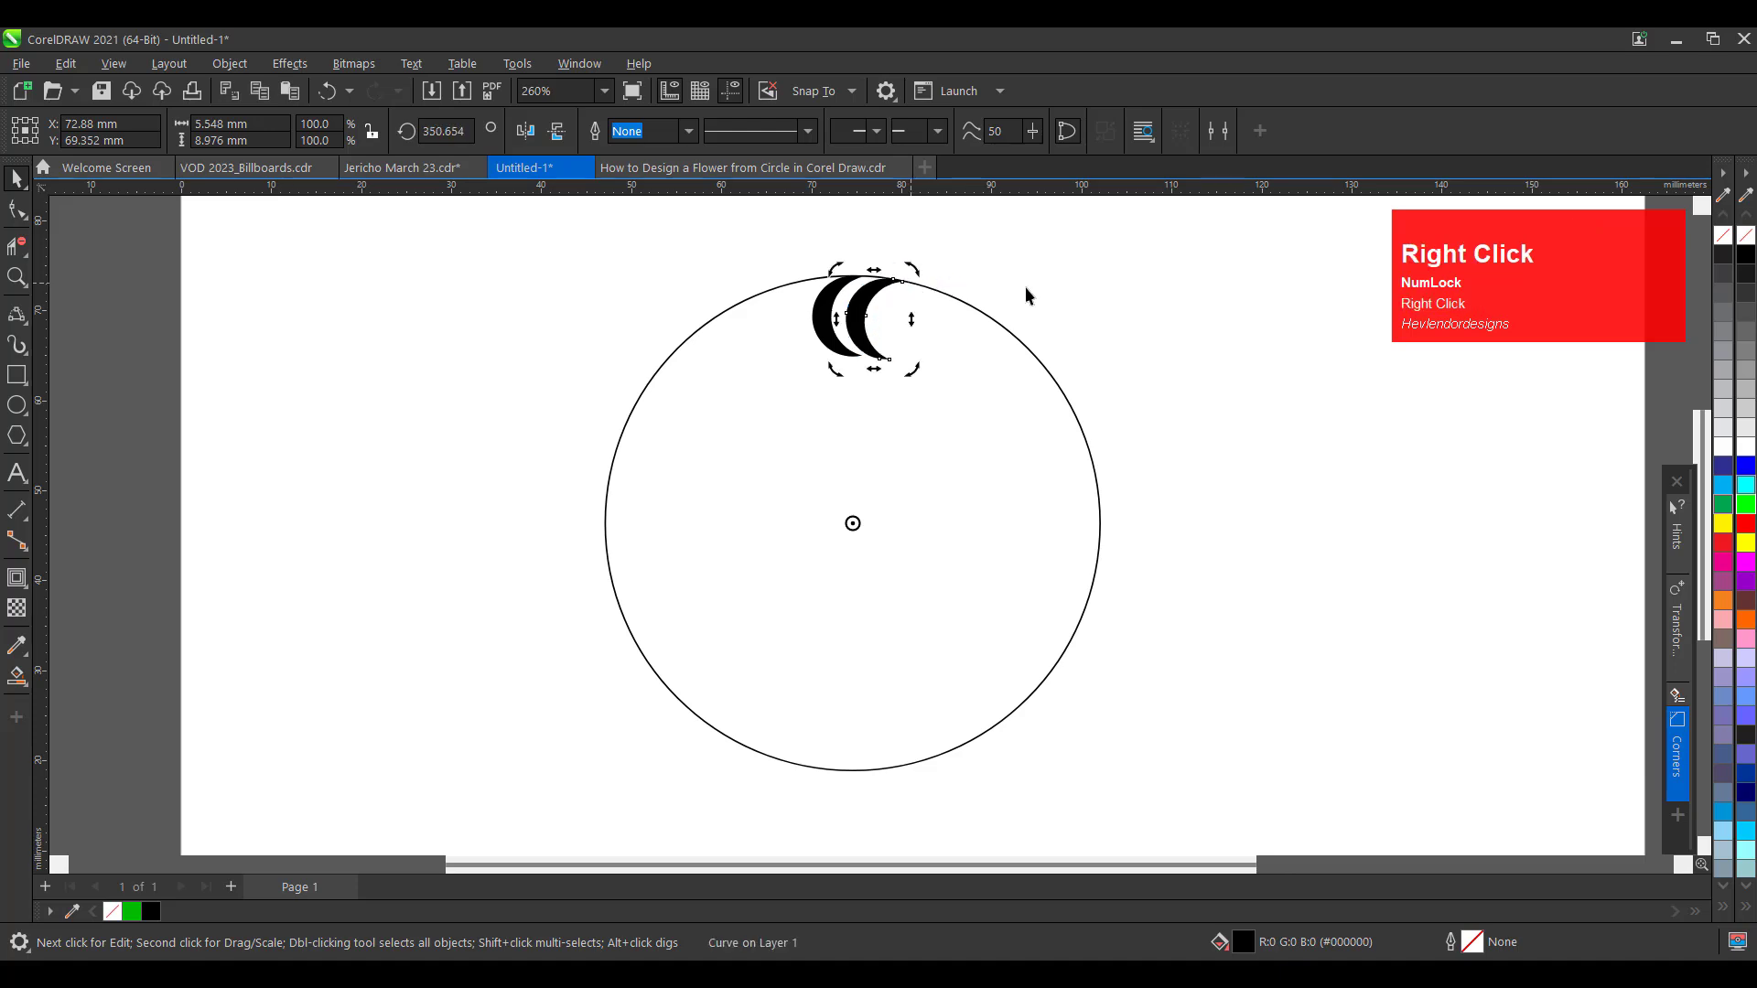
Repeat the rotated duplication of the crescent all the way around the large circle
key(ctrl+d)
key(ctrl+d)
key(ctrl+d)
key(ctrl+d)
key(ctrl+d)
key(ctrl+d)
key(ctrl+d)
key(ctrl+d)
key(ctrl+d)
key(ctrl+d)
key(ctrl+d)
key(ctrl+d)
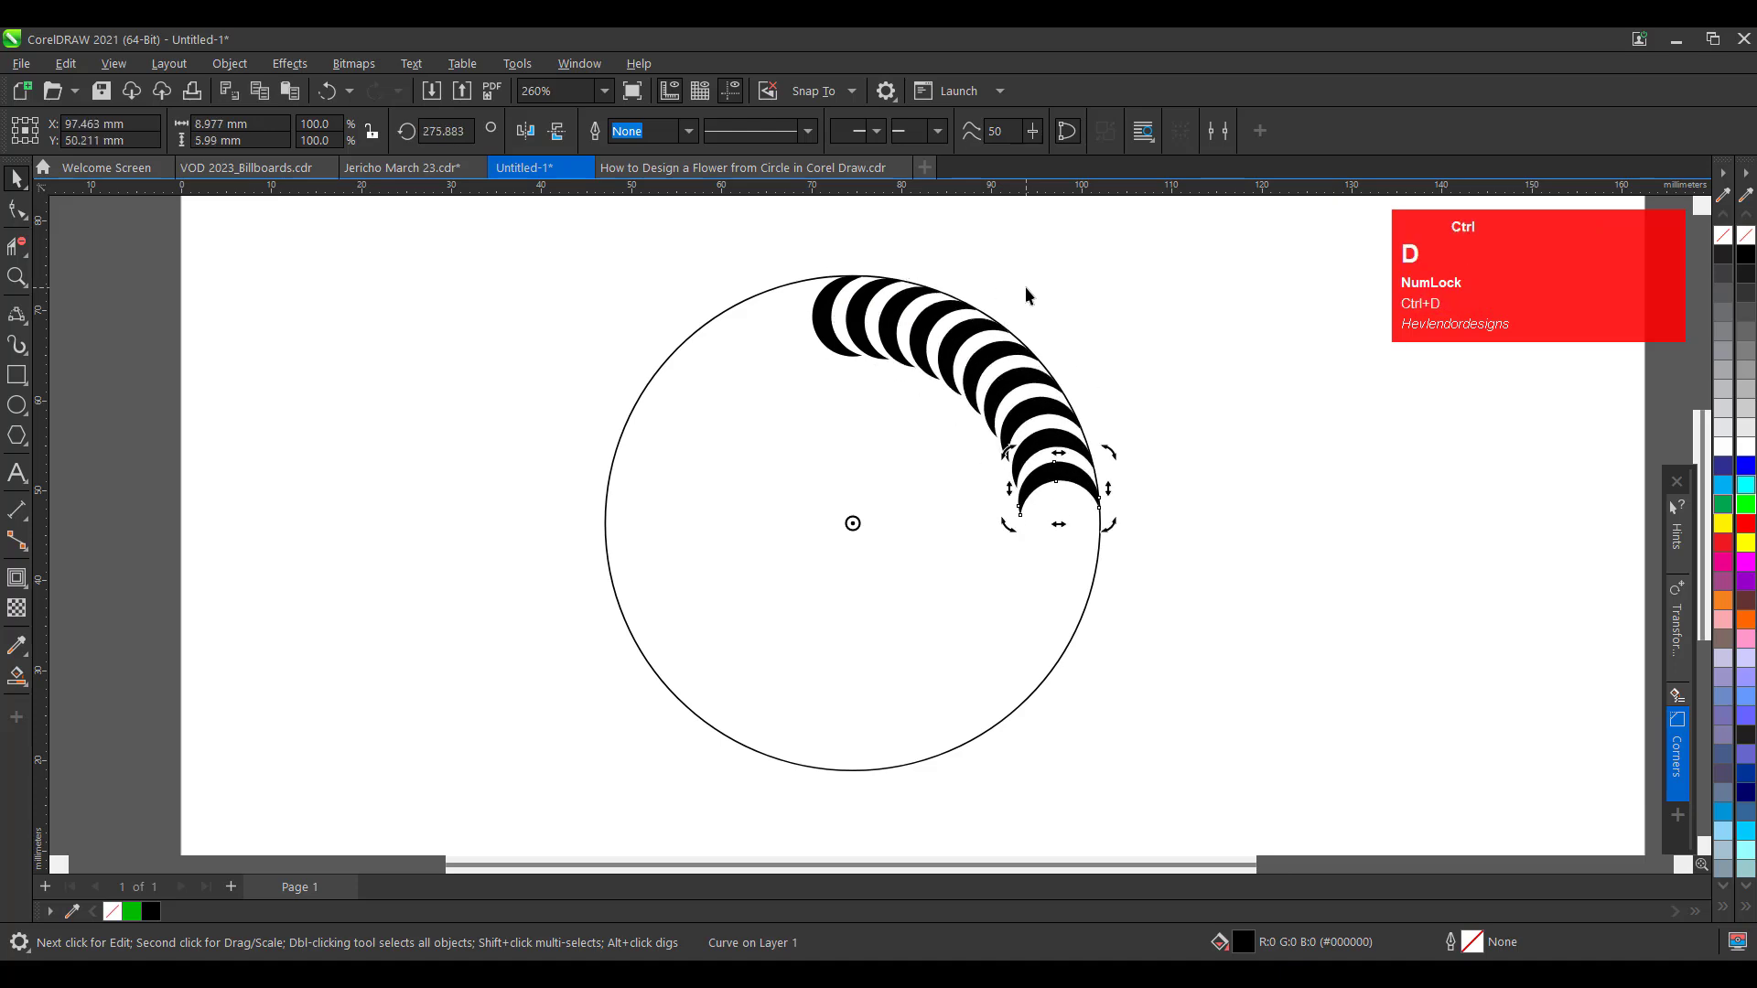
key(ctrl+d)
key(ctrl+d)
key(ctrl+d)
key(ctrl+d)
key(ctrl+d)
key(ctrl+d)
key(ctrl+d)
key(ctrl+d)
key(ctrl+d)
key(ctrl+d)
key(ctrl+d)
key(ctrl+d)
key(ctrl+d)
key(ctrl+d)
key(ctrl+d)
key(ctrl+d)
key(ctrl+d)
key(ctrl+d)
key(ctrl+d)
key(ctrl+d)
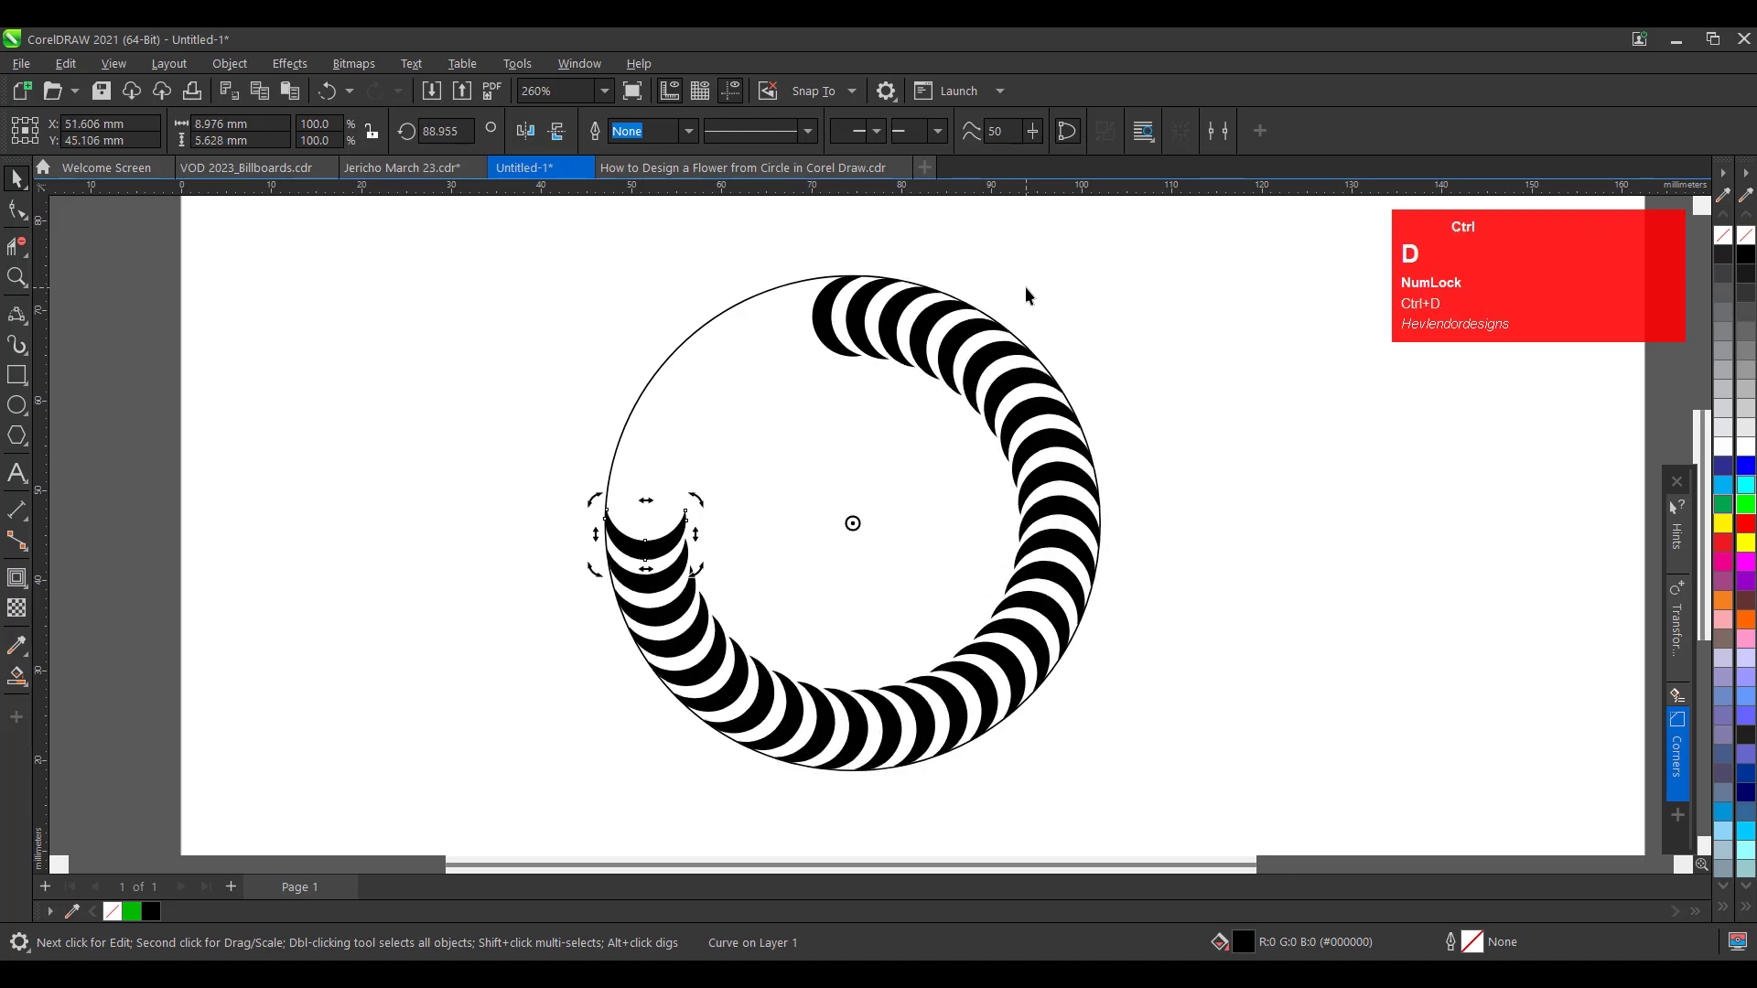
key(ctrl+d)
key(ctrl+d)
key(ctrl+d)
key(ctrl+d)
key(ctrl+d)
key(ctrl+d)
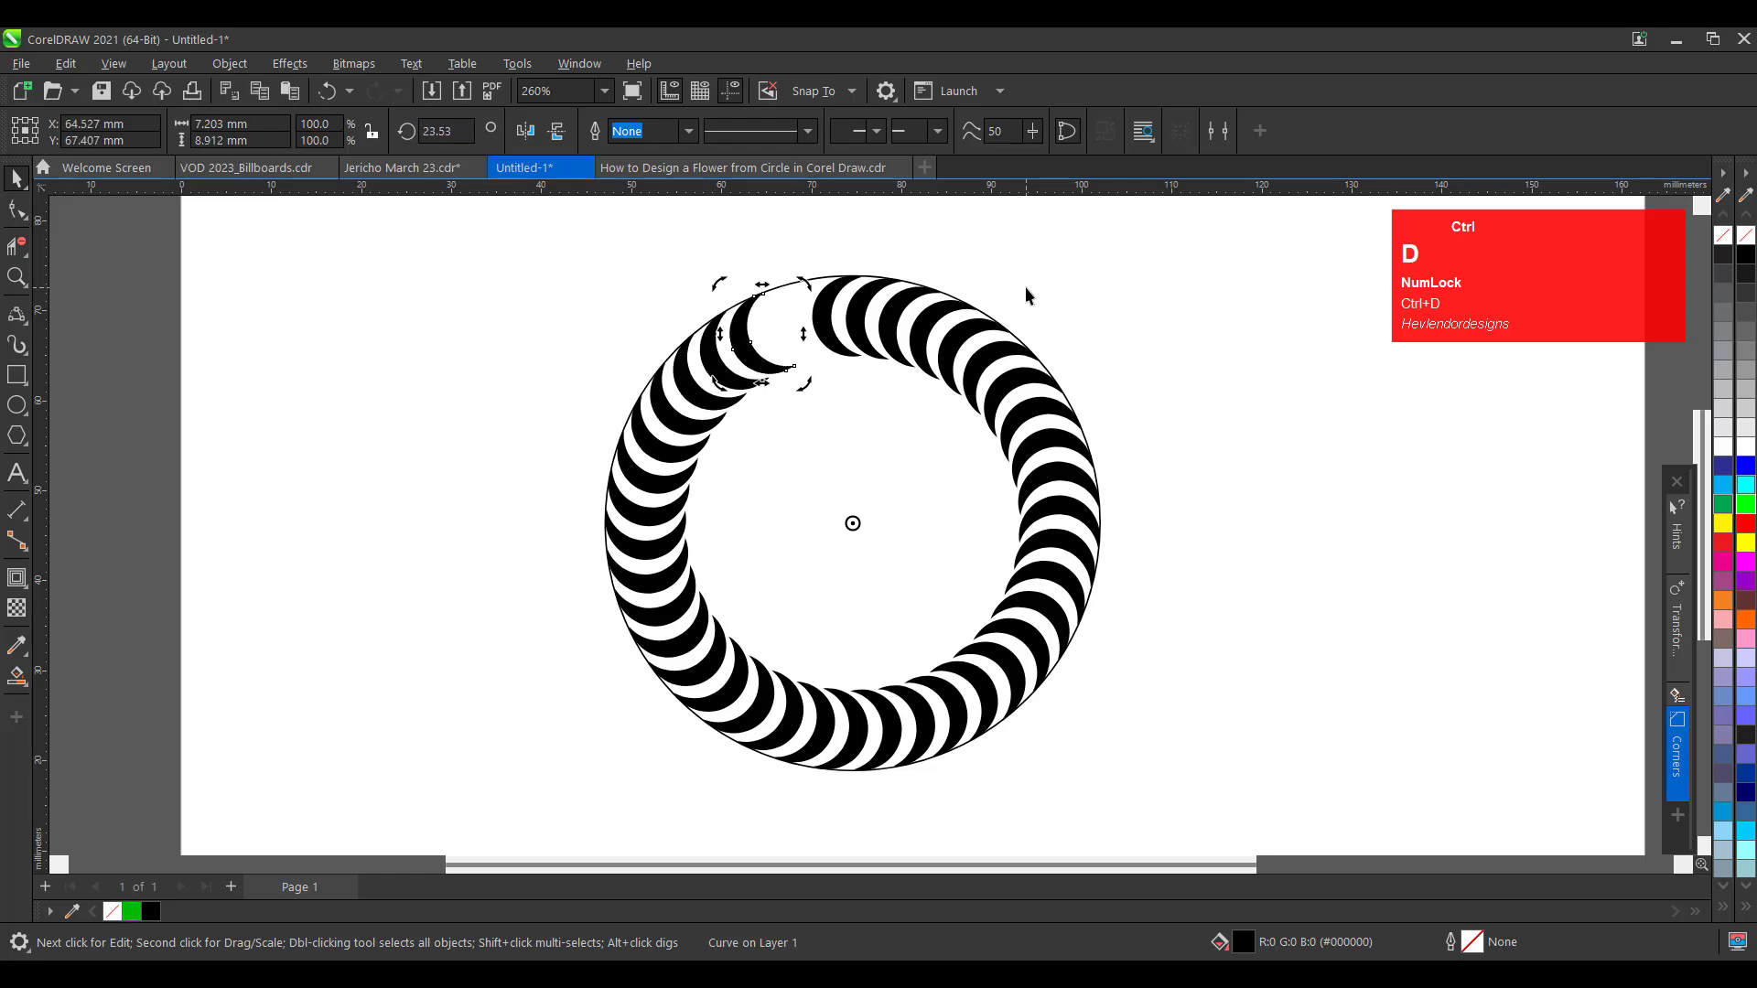
key(ctrl+d)
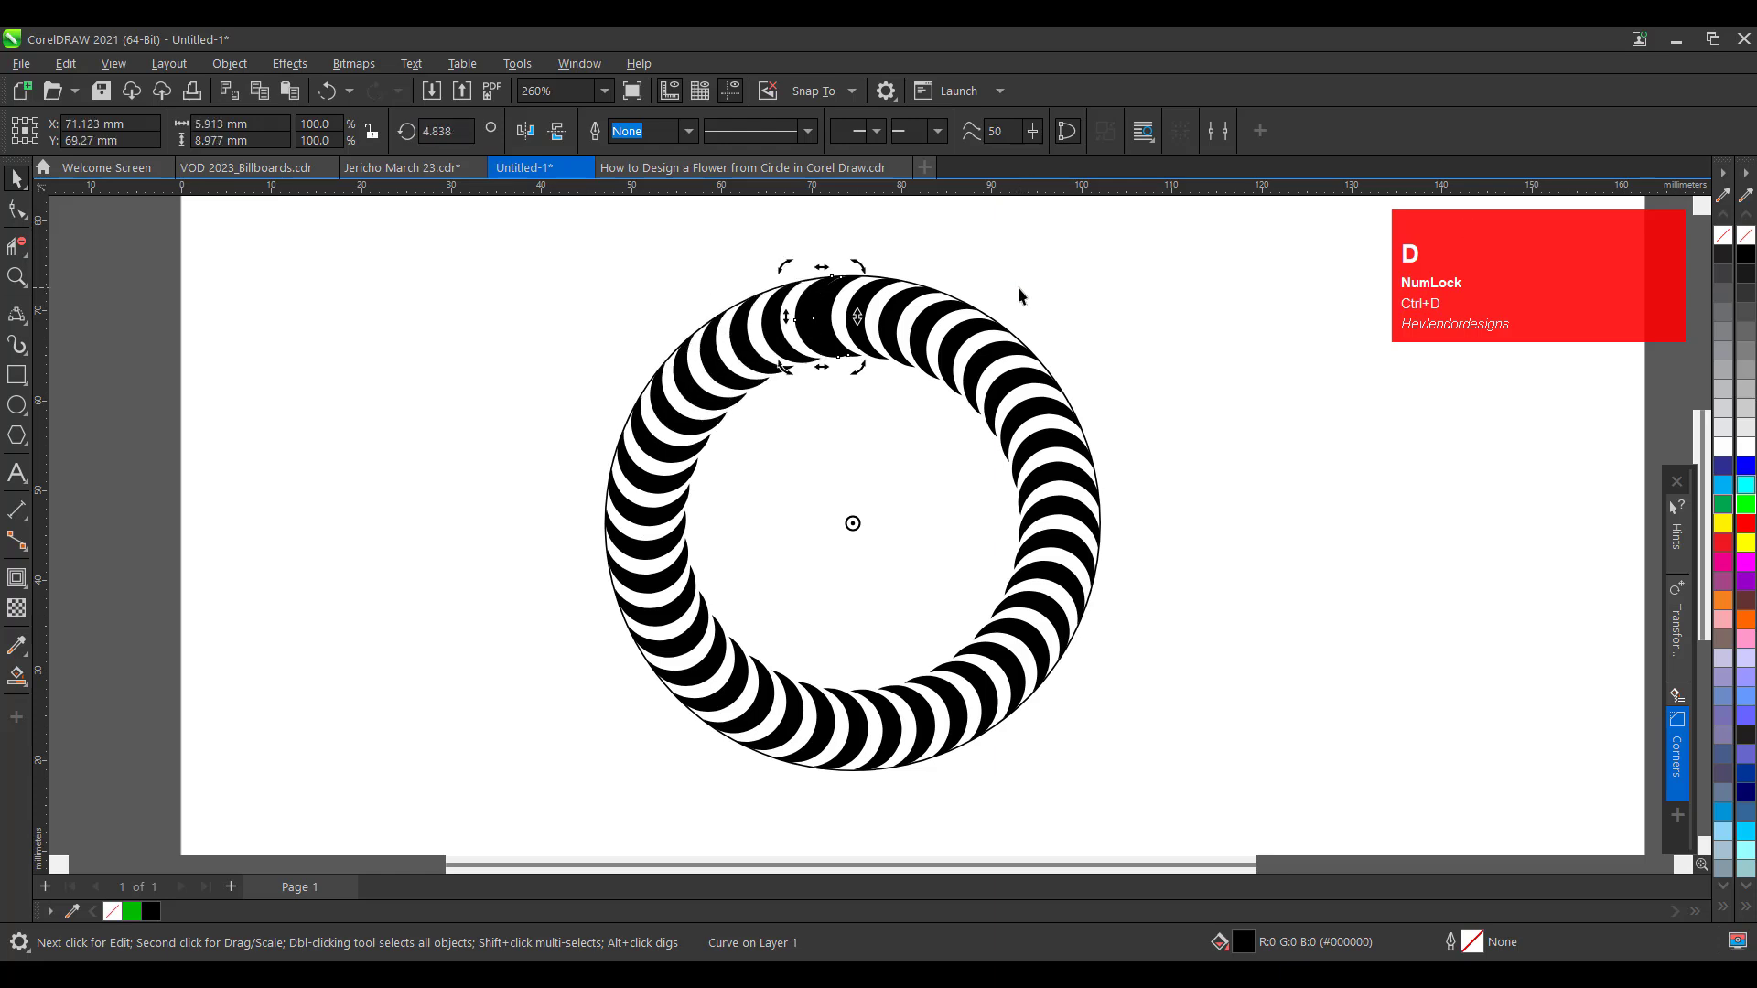
Undo all the rotated crescent copies and the shift of the rotation centre
key(ctrl+z)
key(ctrl+z)
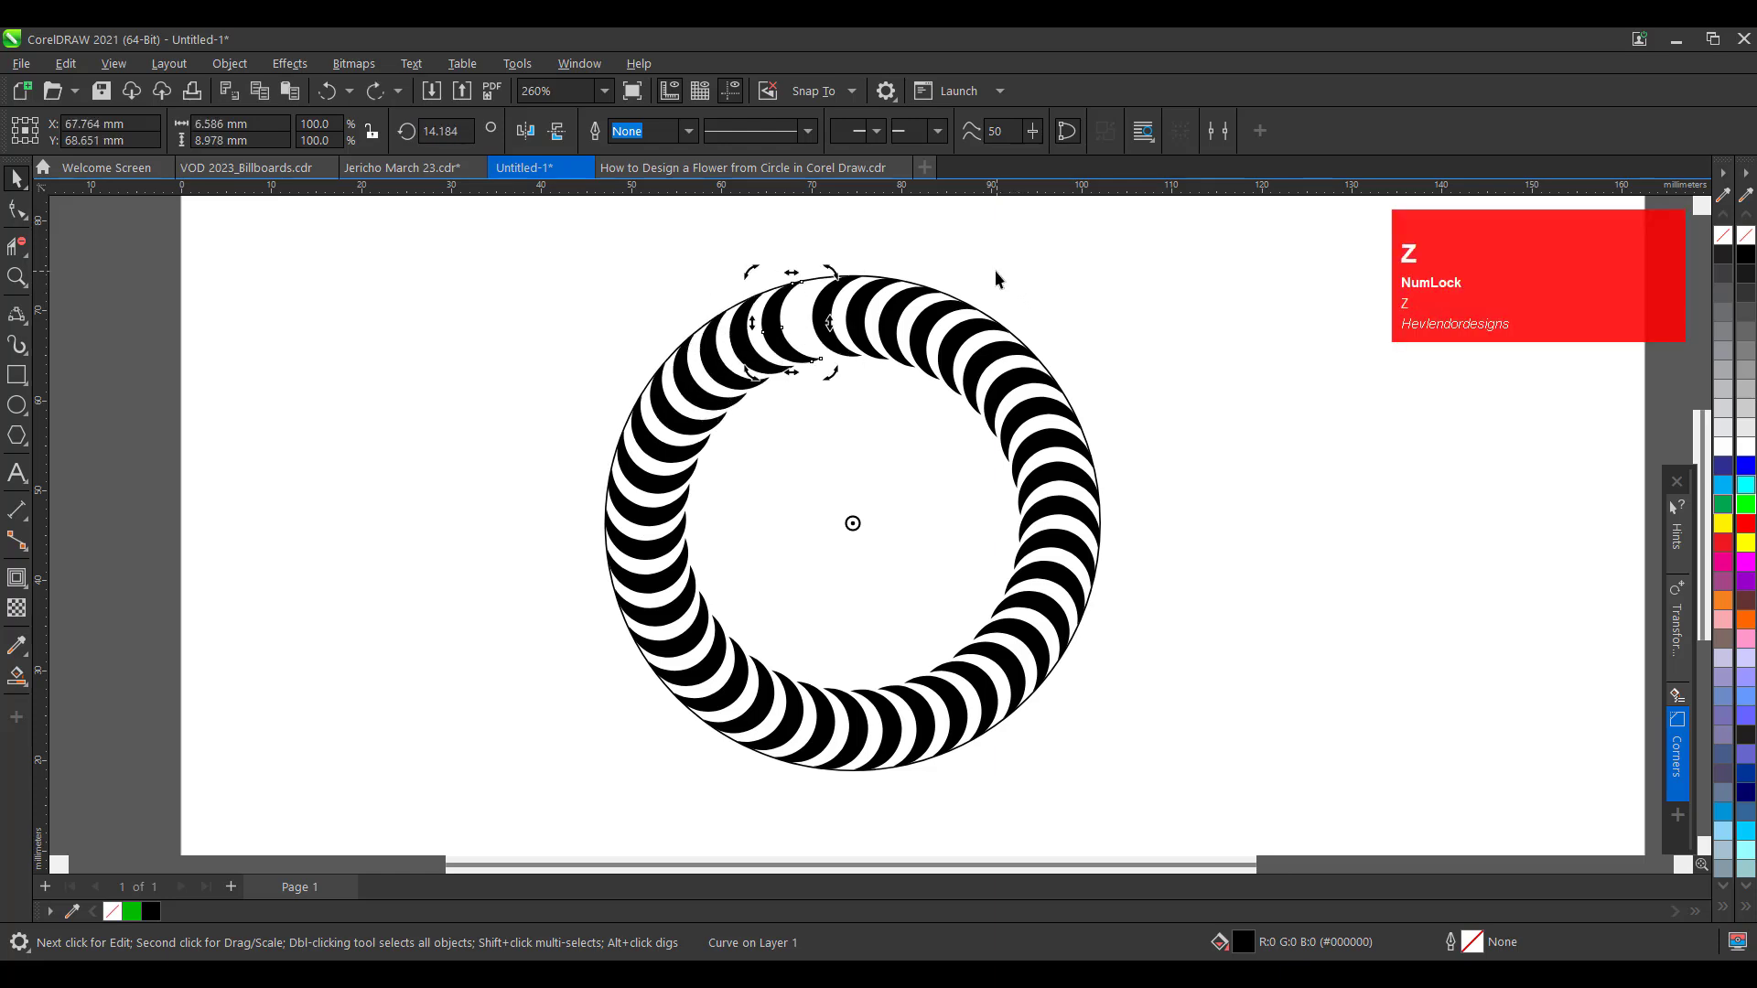
key(ctrl+z)
key(ctrl+z)
key(ctrl+z)
key(ctrl+z)
key(ctrl+z)
key(ctrl+z)
key(ctrl+z)
key(ctrl+z)
key(ctrl+z)
key(ctrl+z)
key(ctrl+z)
key(ctrl+z)
key(ctrl+z)
key(ctrl+z)
key(ctrl+z)
key(ctrl+z)
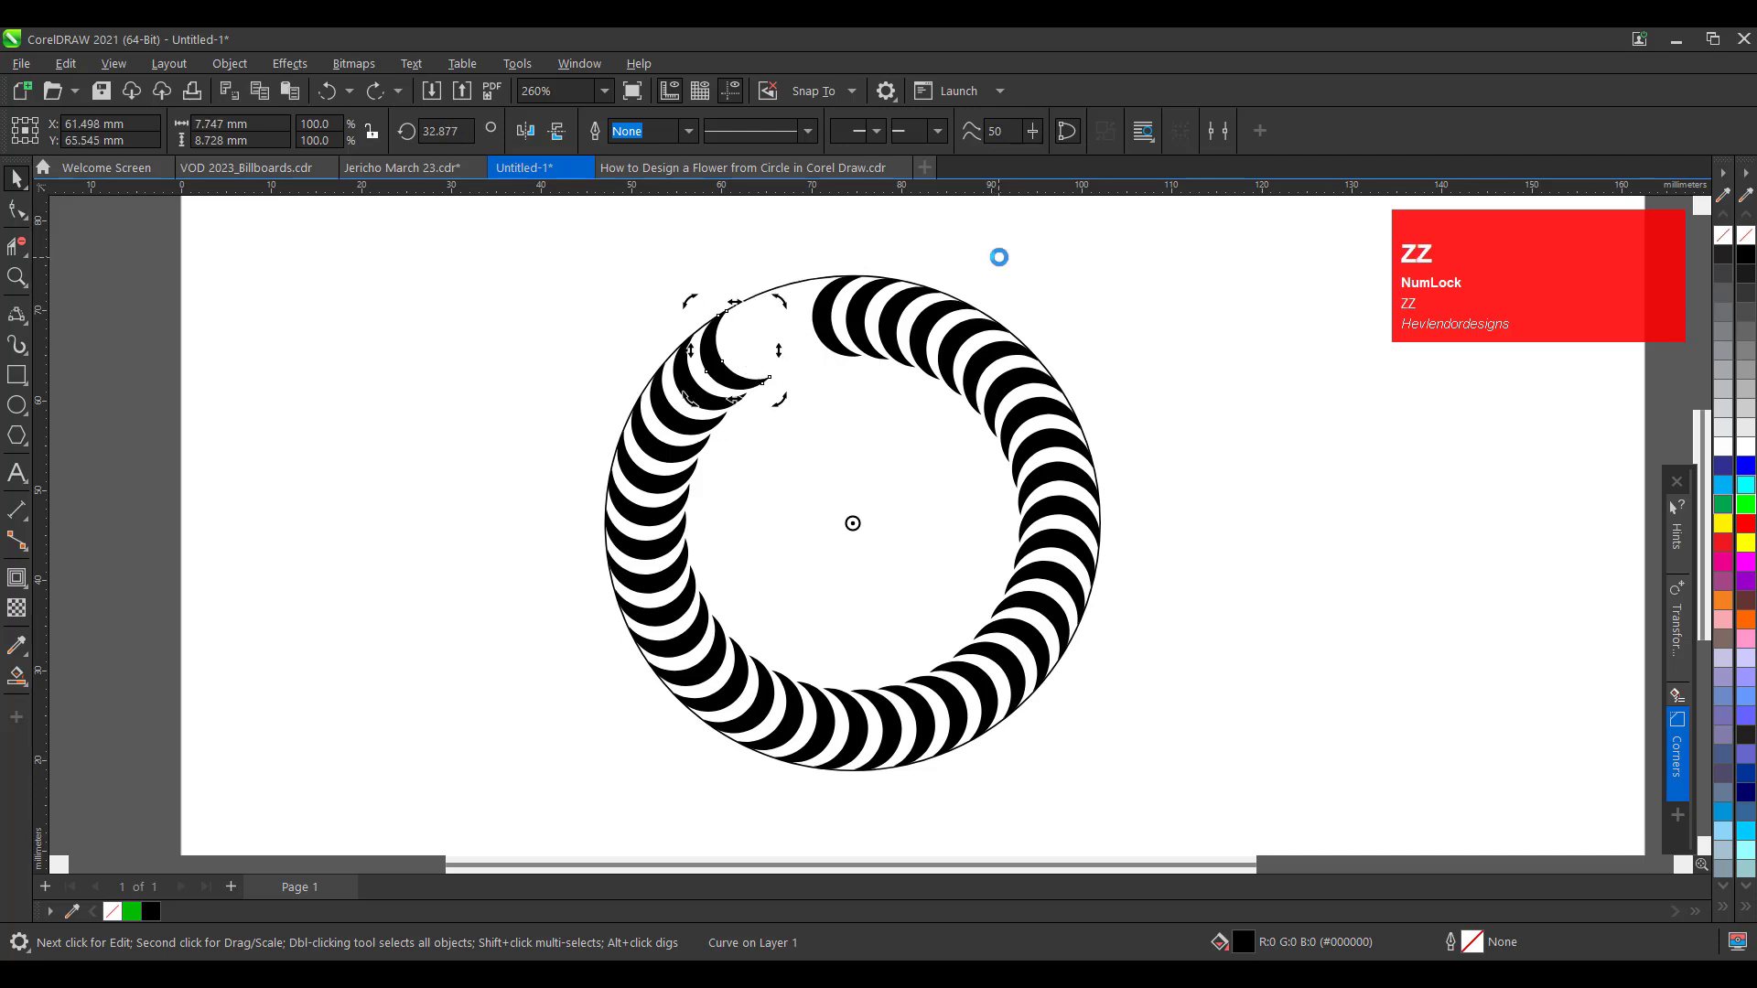
key(ctrl+z)
key(ctrl+z)
key(ctrl+z)
key(ctrl+z)
key(ctrl+z)
key(ctrl+z)
key(ctrl+z)
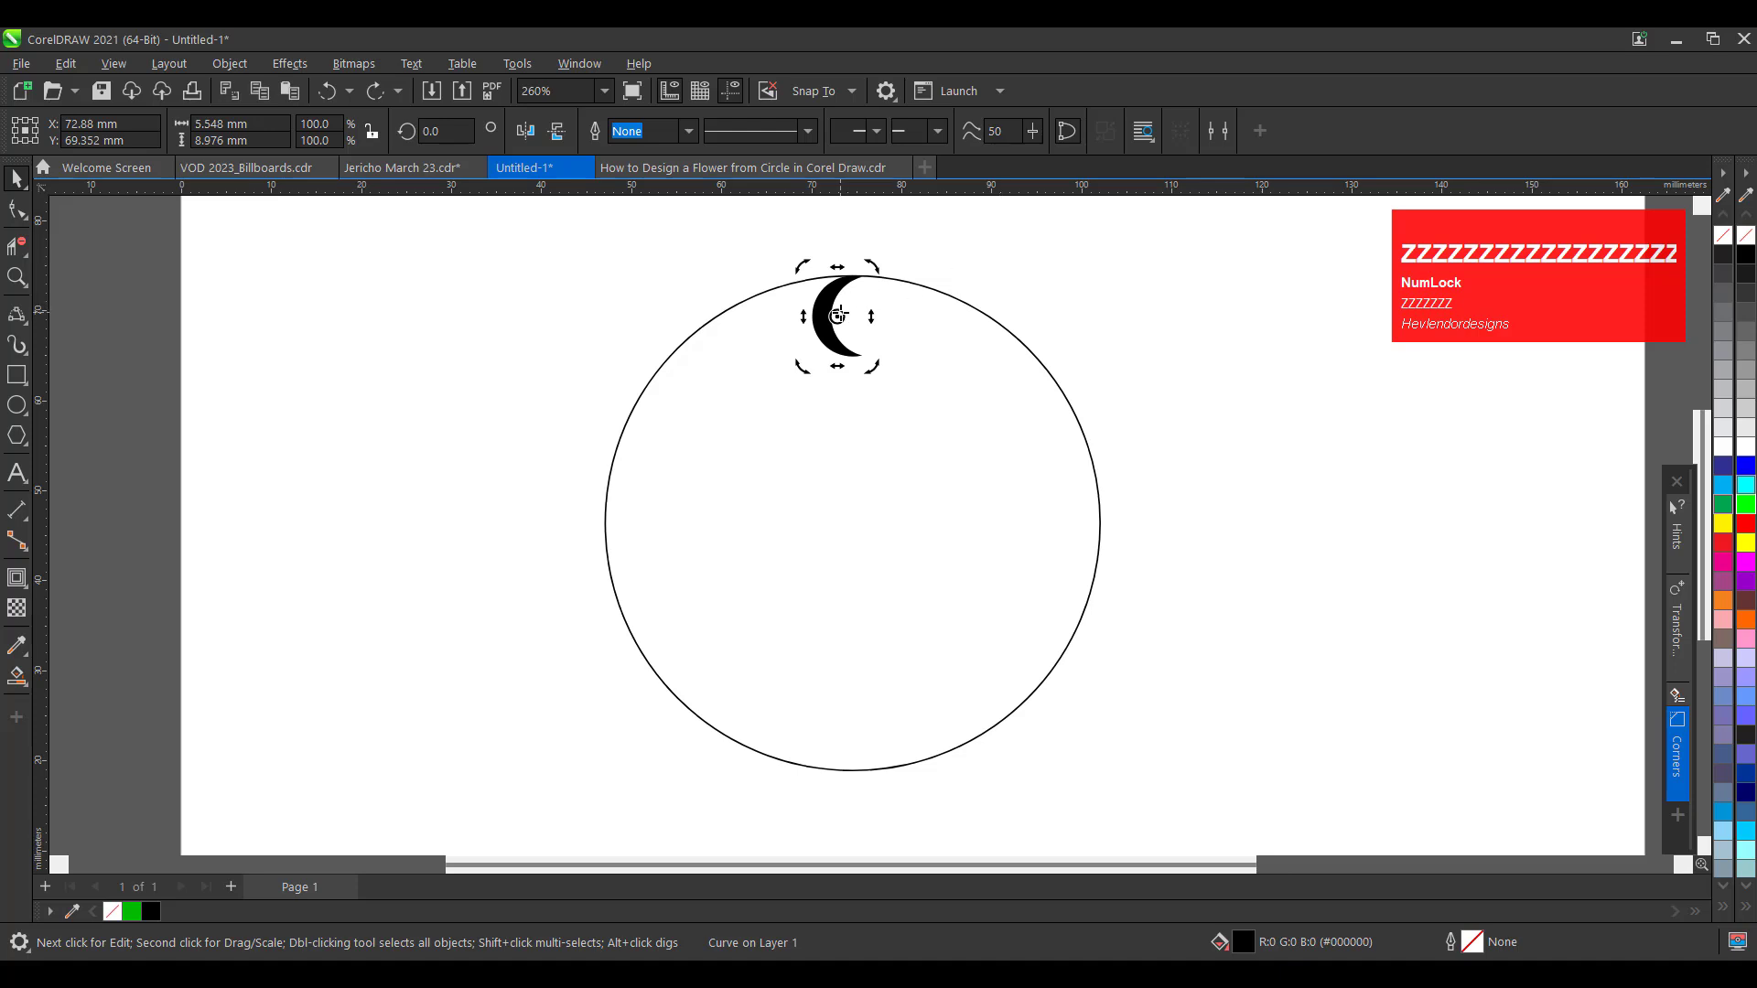
Set the crescent's rotation centre at the large circle's centre and make a copy rotated about 9.5° clockwise
click(838, 315)
click(835, 313)
drag(836, 315, 852, 523)
drag(872, 272, 910, 287)
right_click(911, 287)
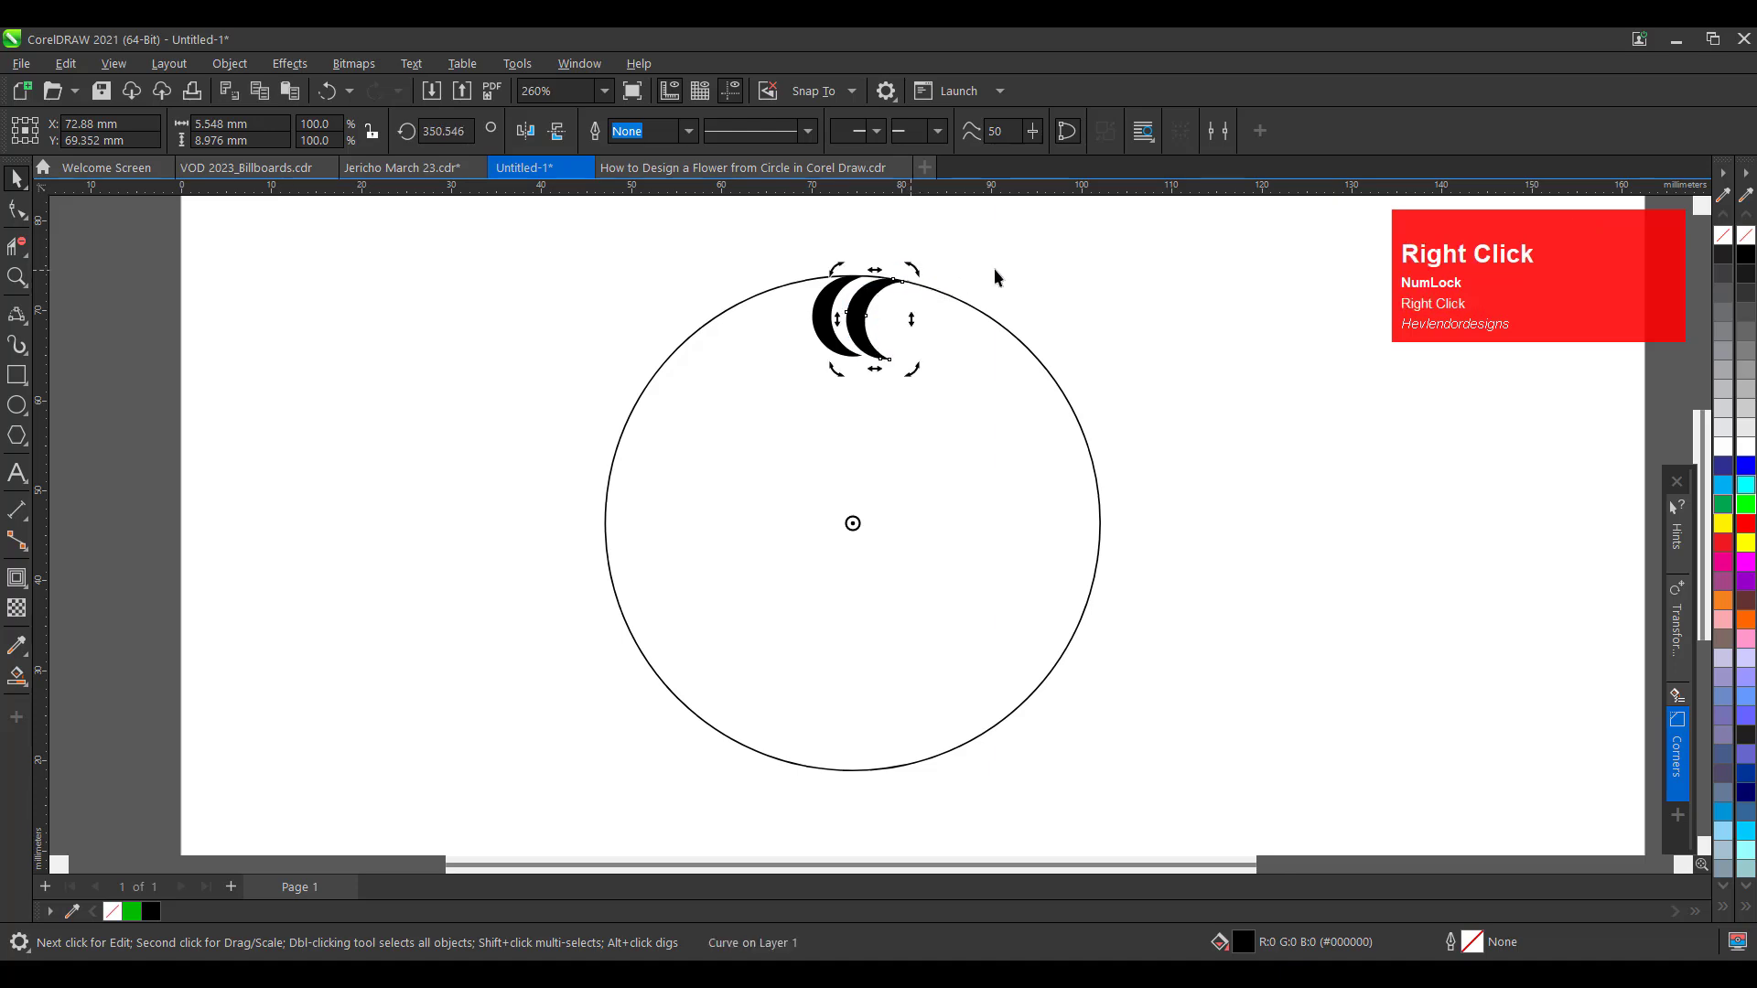
Repeat the rotated crescent duplicate around the large circle until the crescents form a full, evenly spaced ring
key(ctrl+d)
key(ctrl+d)
key(ctrl+d)
key(ctrl+d)
key(ctrl+d)
key(ctrl+d)
key(ctrl+d)
key(ctrl+d)
key(ctrl+d)
key(ctrl+d)
key(ctrl+d)
key(ctrl+d)
key(ctrl+d)
key(ctrl+d)
key(ctrl+d)
key(ctrl+d)
key(ctrl+d)
key(ctrl+d)
key(ctrl+d)
key(ctrl+d)
key(ctrl+d)
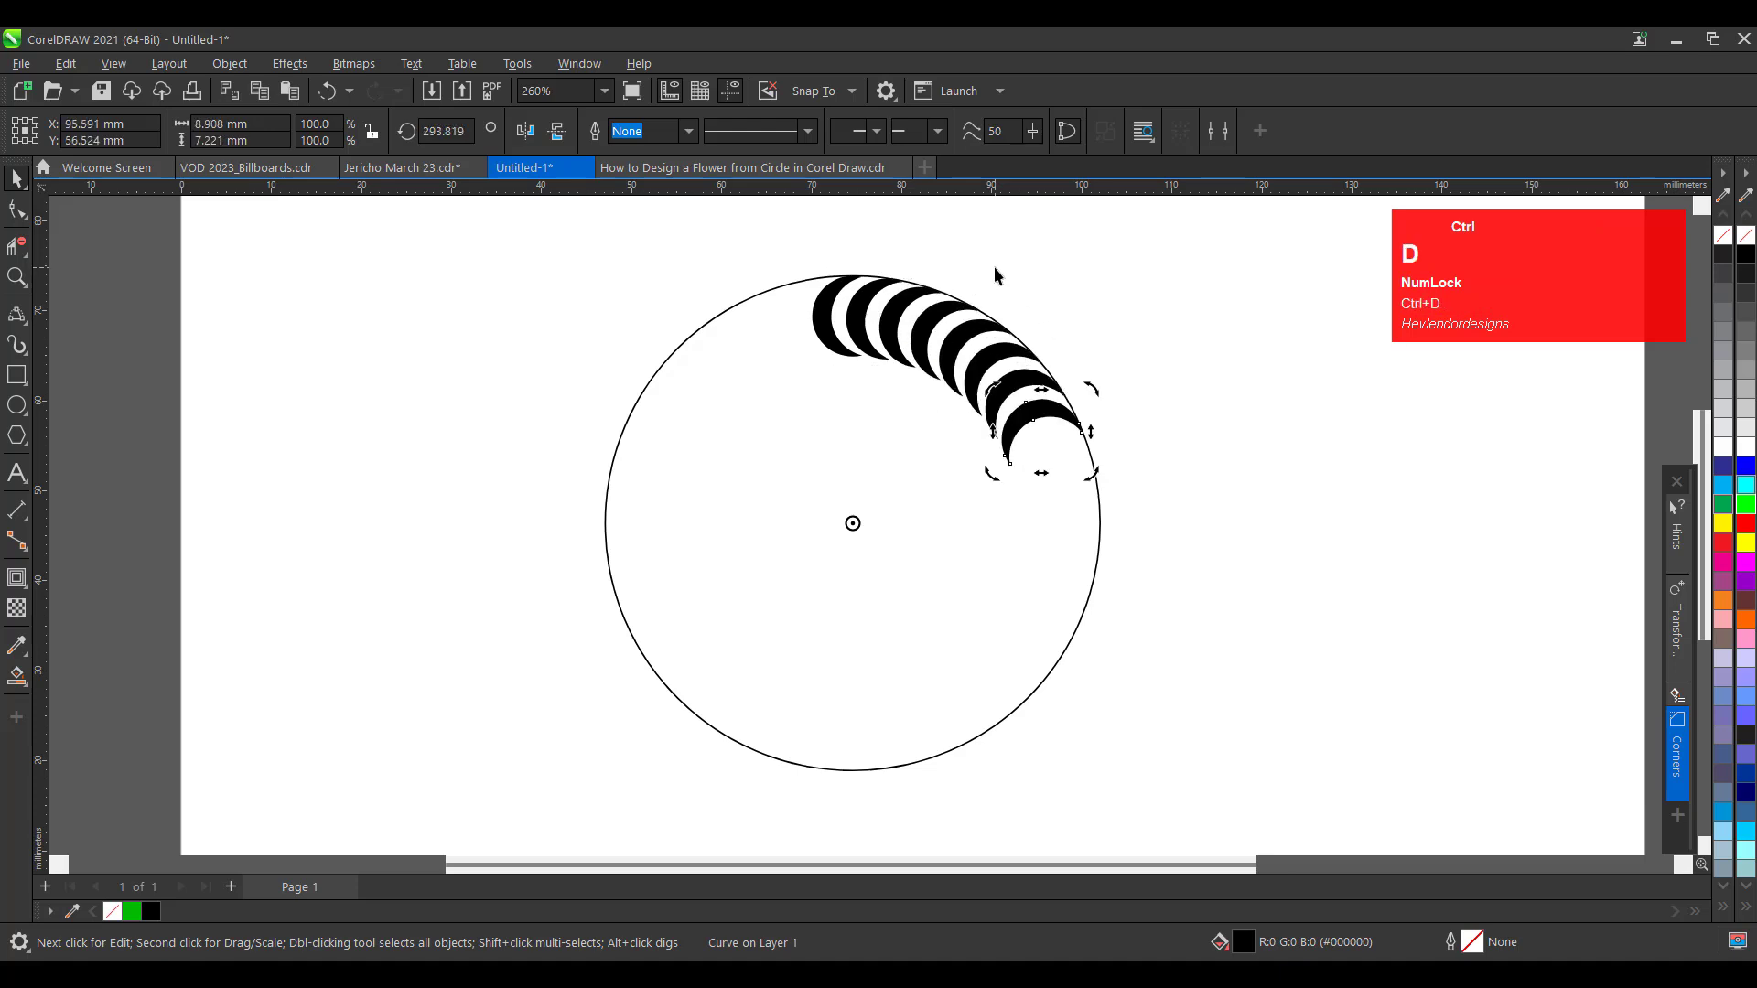
key(ctrl+d)
key(ctrl+d)
key(ctrl+d)
key(ctrl+d)
key(ctrl+d)
key(ctrl+d)
key(ctrl+d)
key(ctrl+d)
key(ctrl+d)
key(ctrl+d)
key(ctrl+d)
key(ctrl+d)
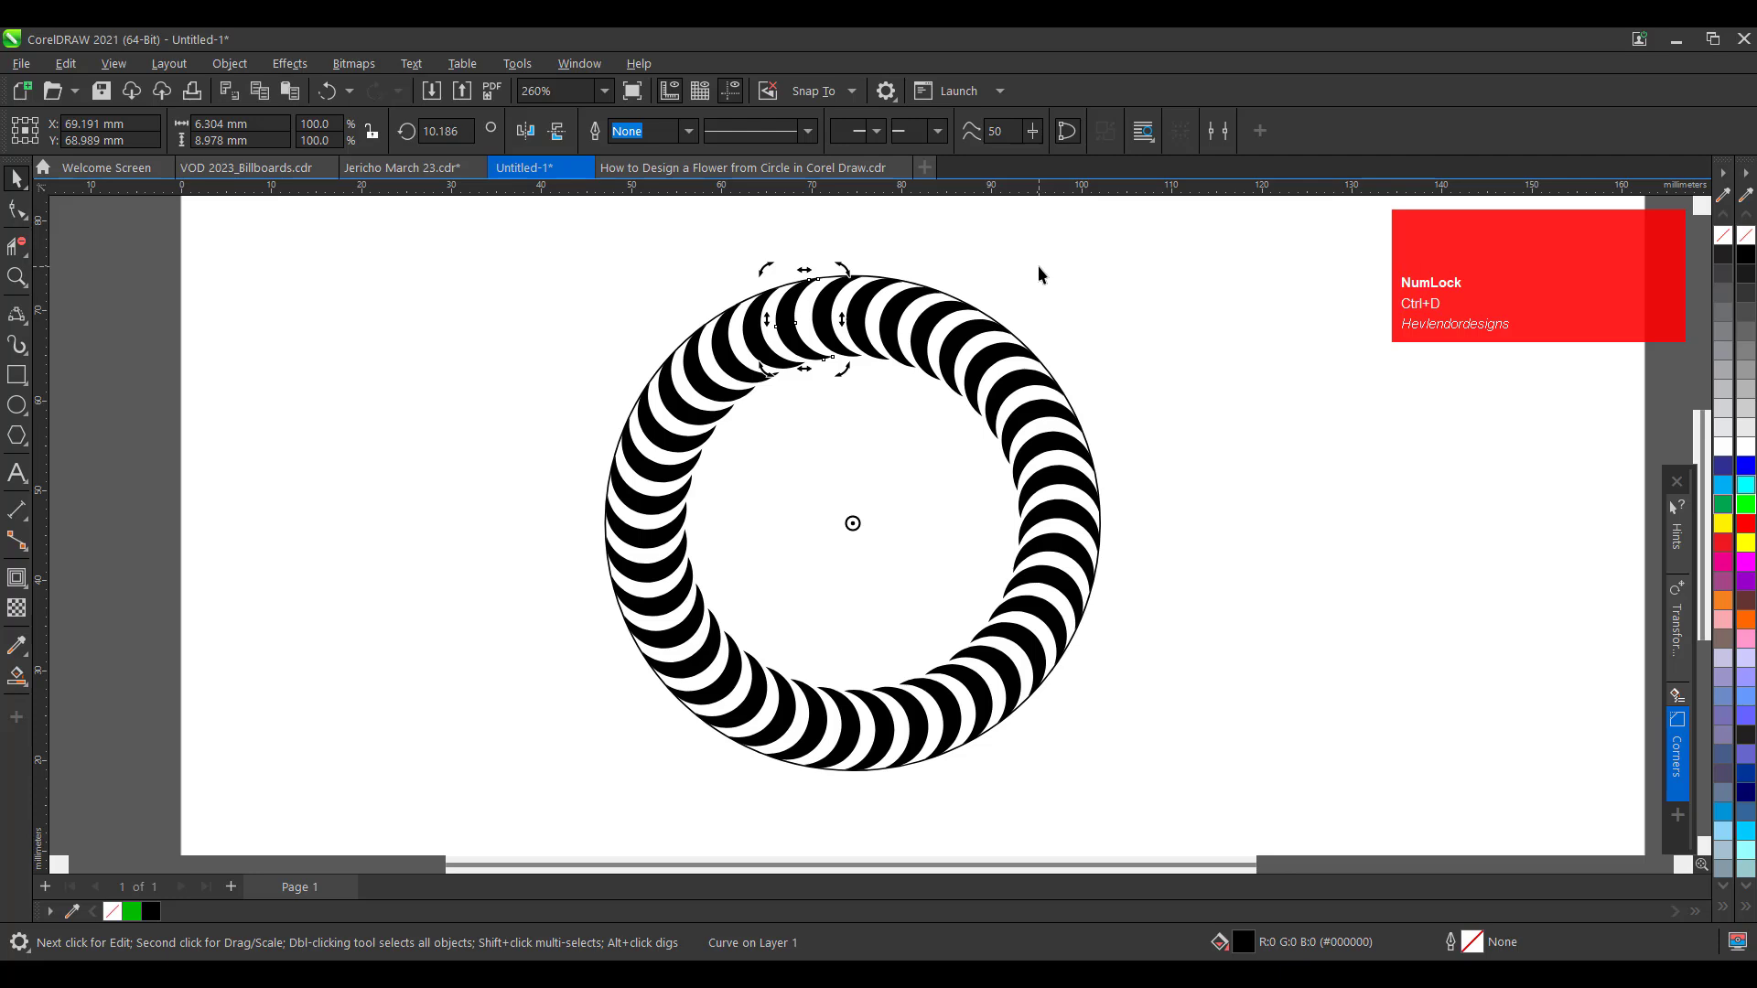
Delete the large guide circle and group all the crescents of the ring
click(1038, 272)
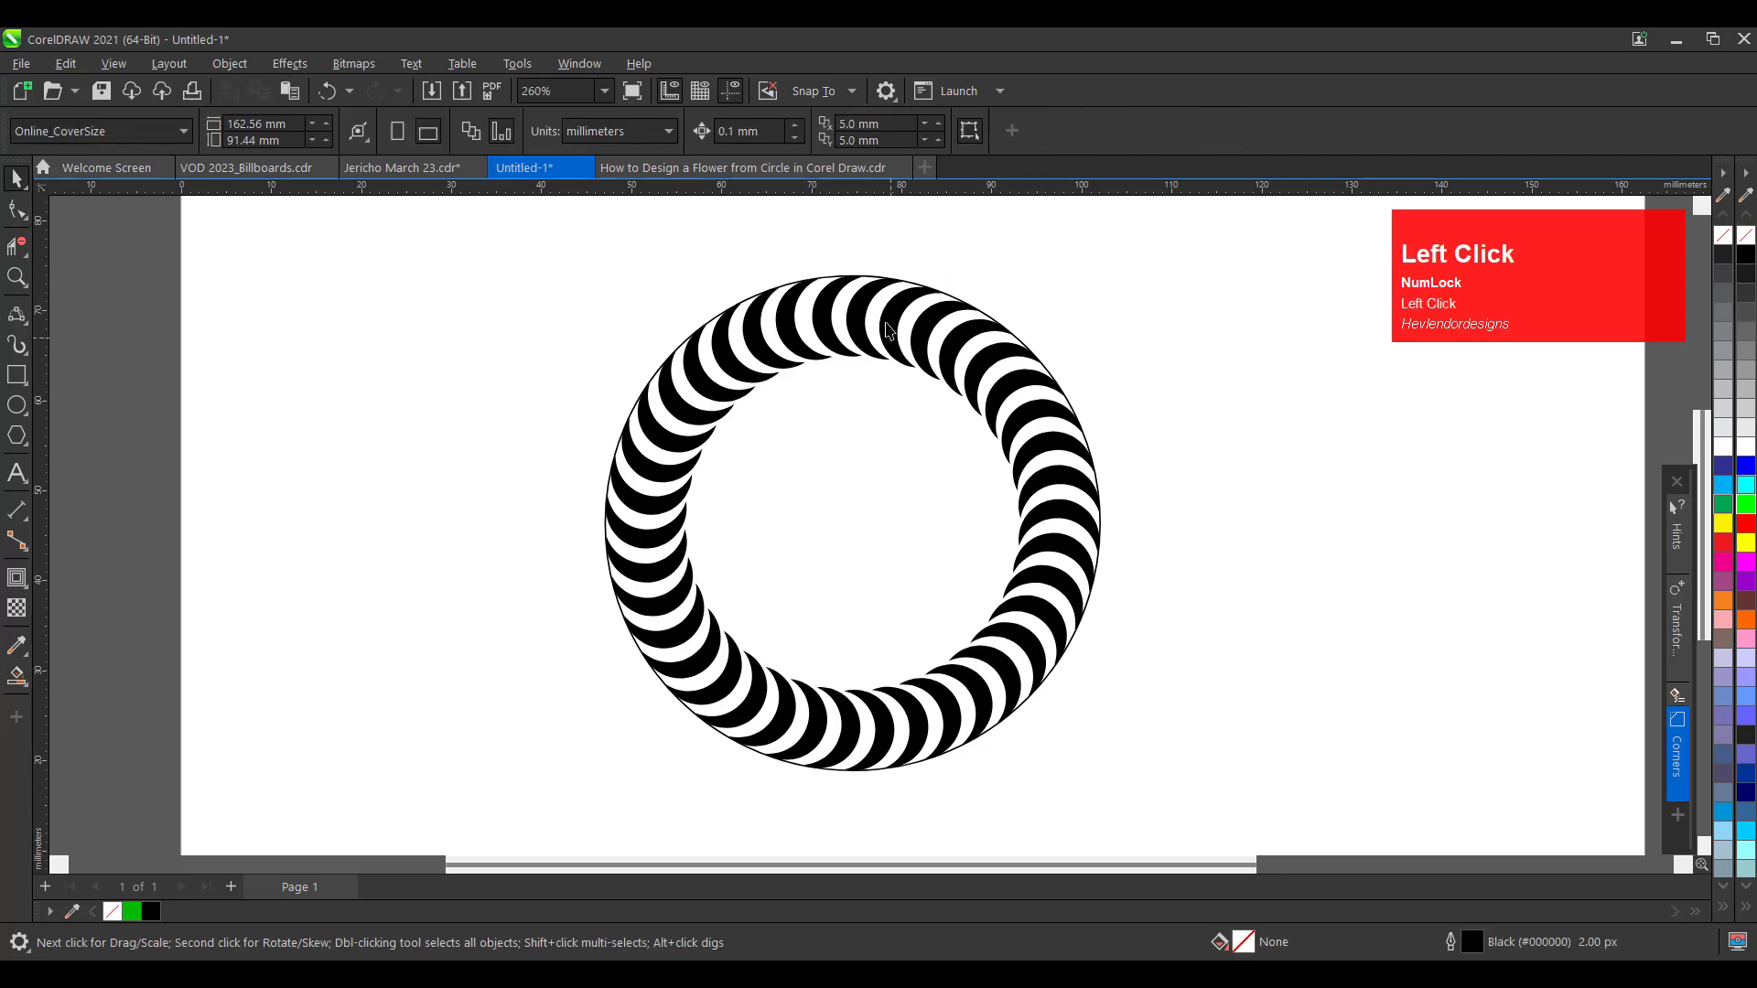
click(871, 276)
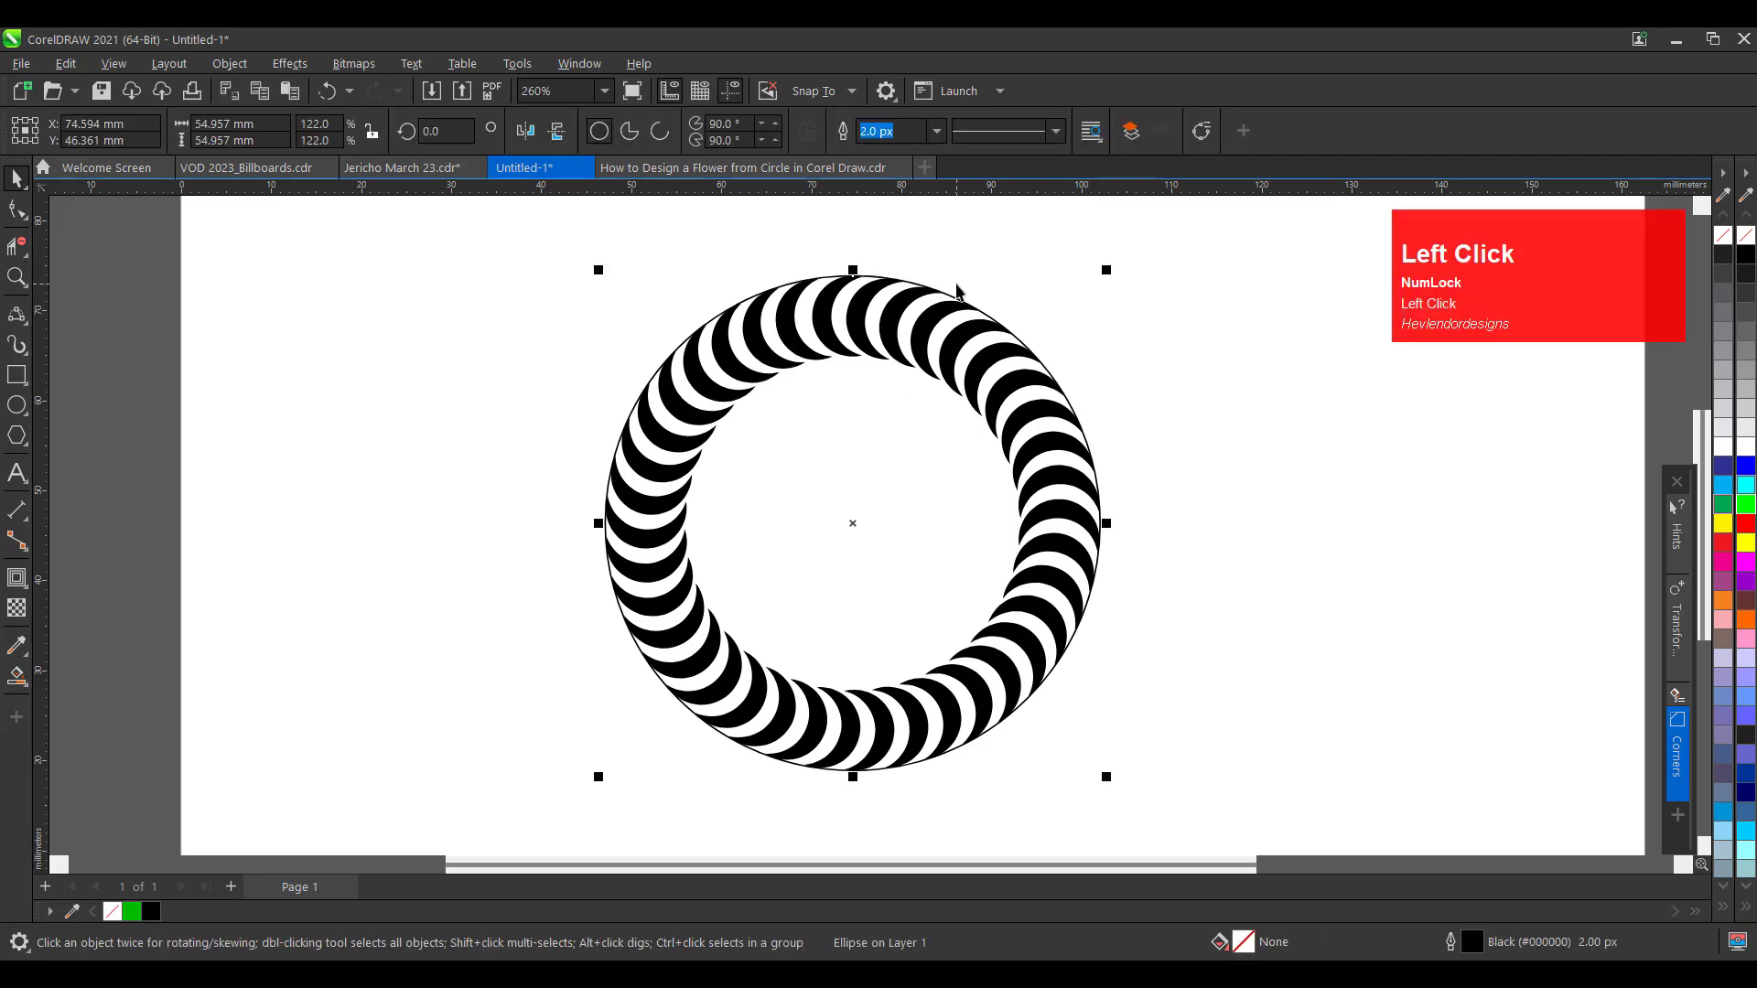
key(Delete)
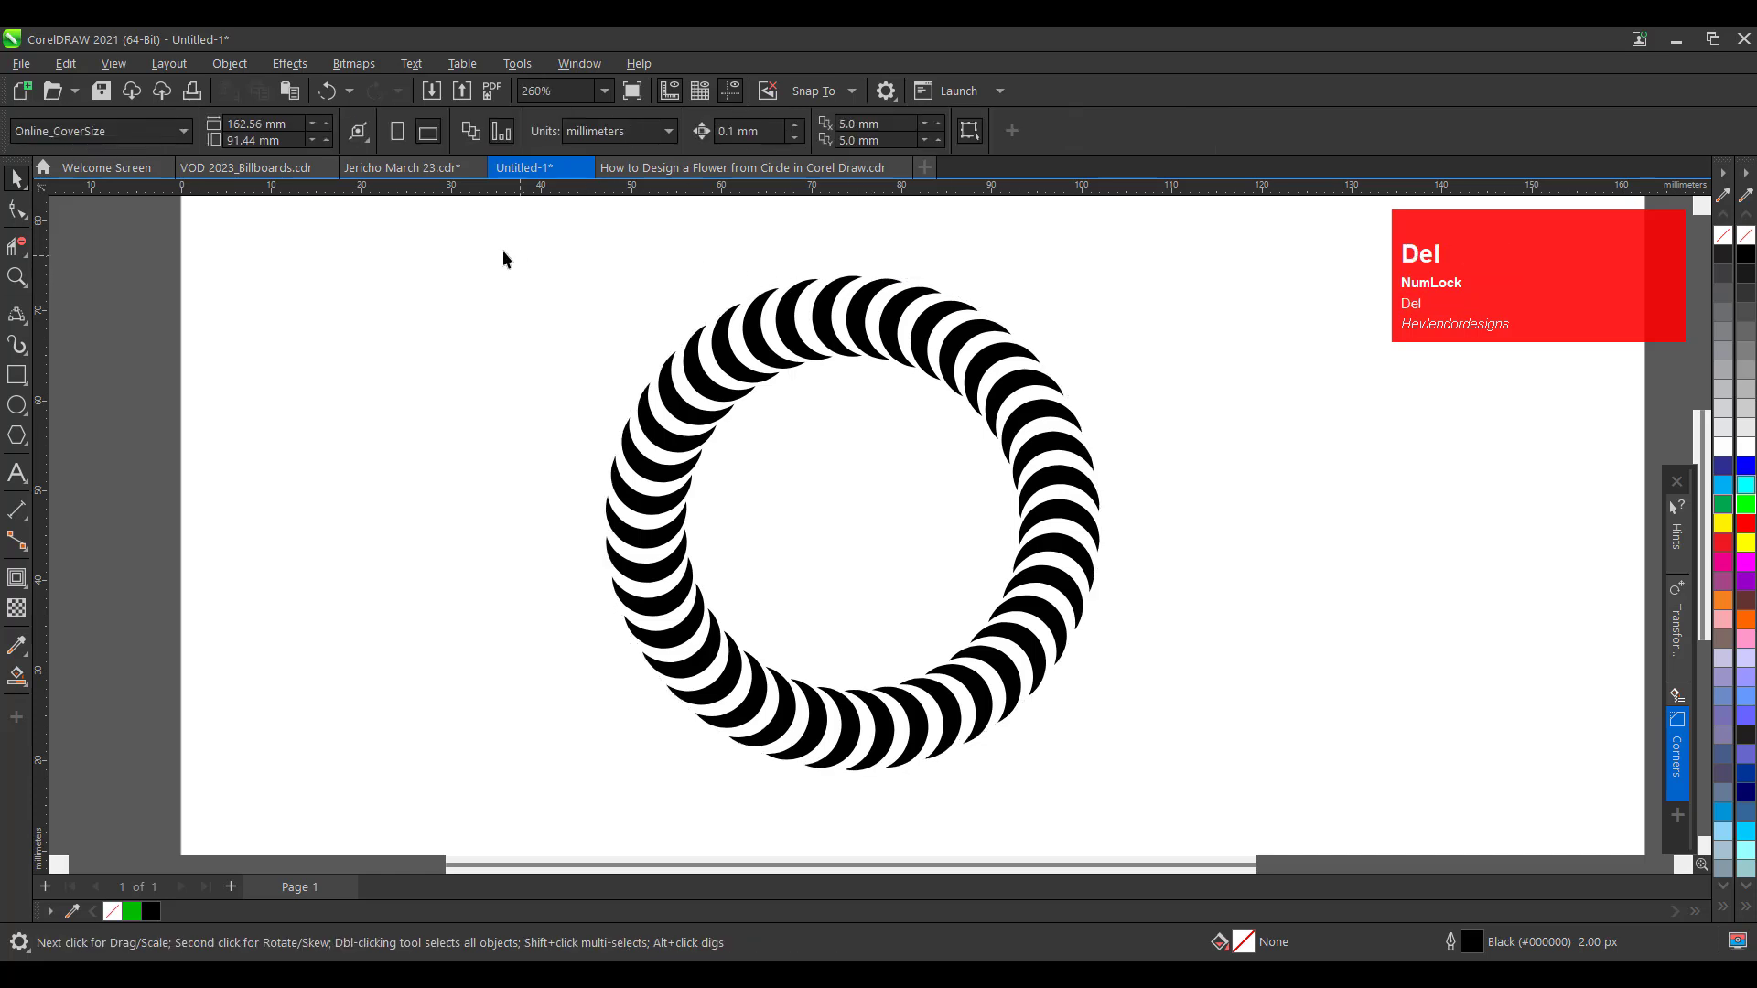
drag(491, 255, 1198, 798)
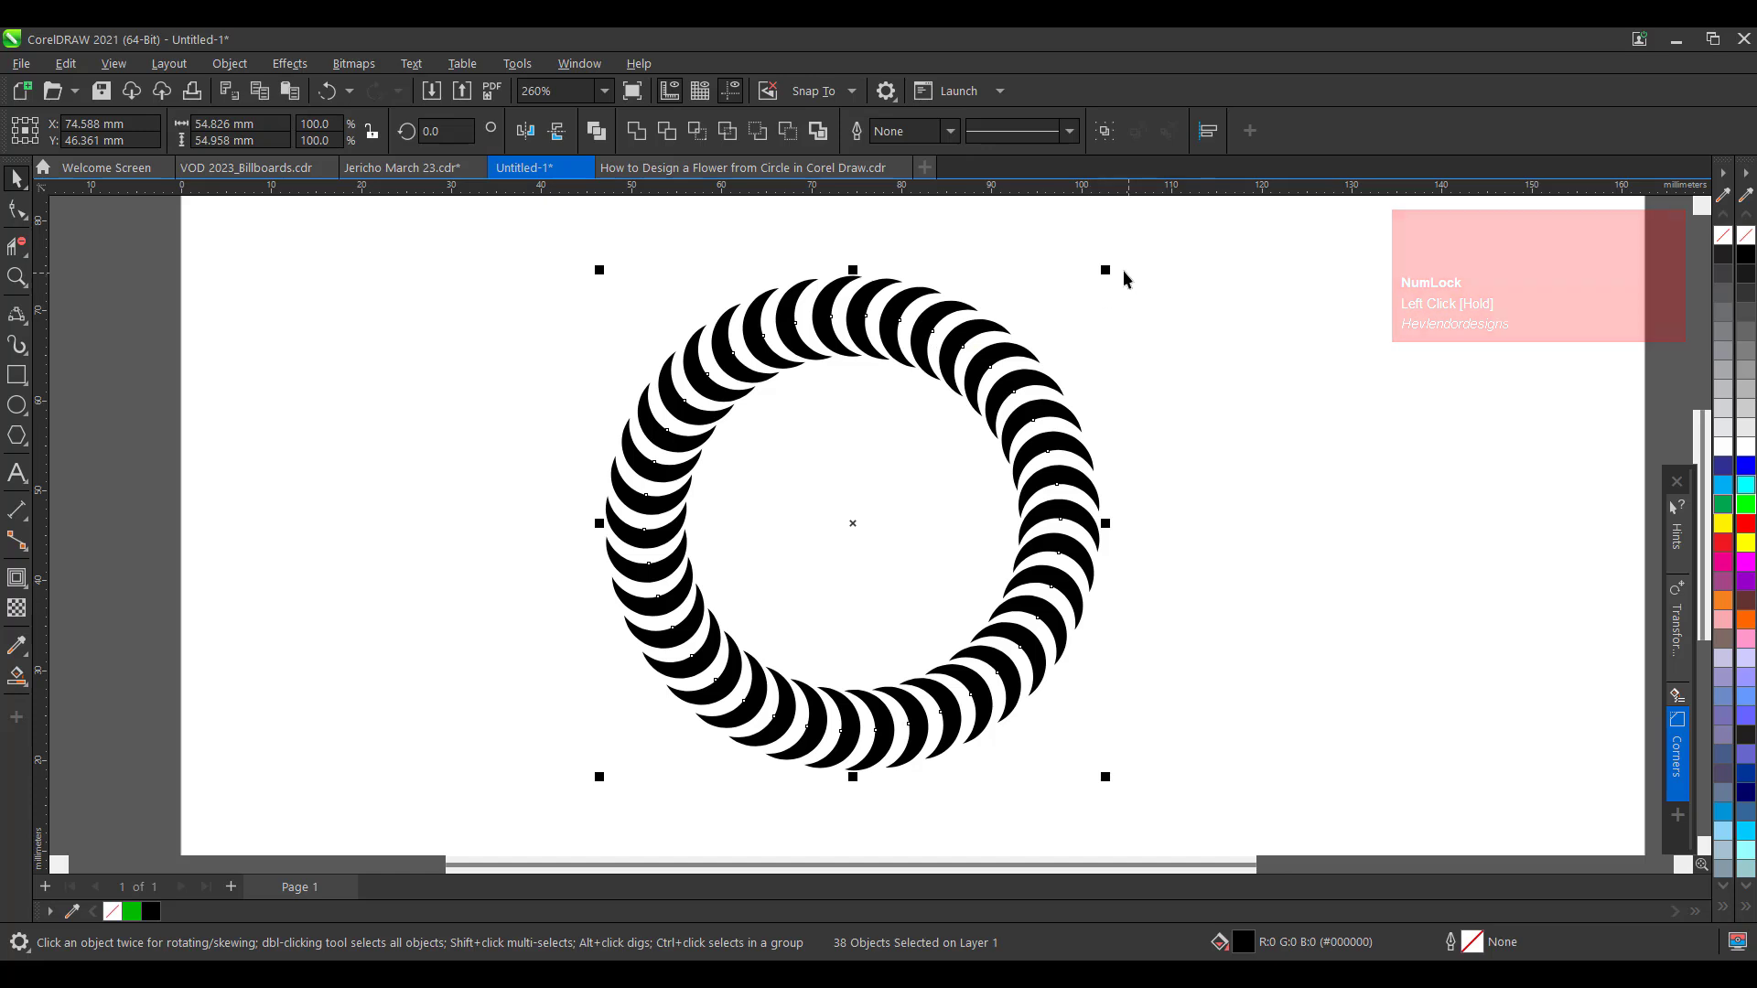
click(1107, 133)
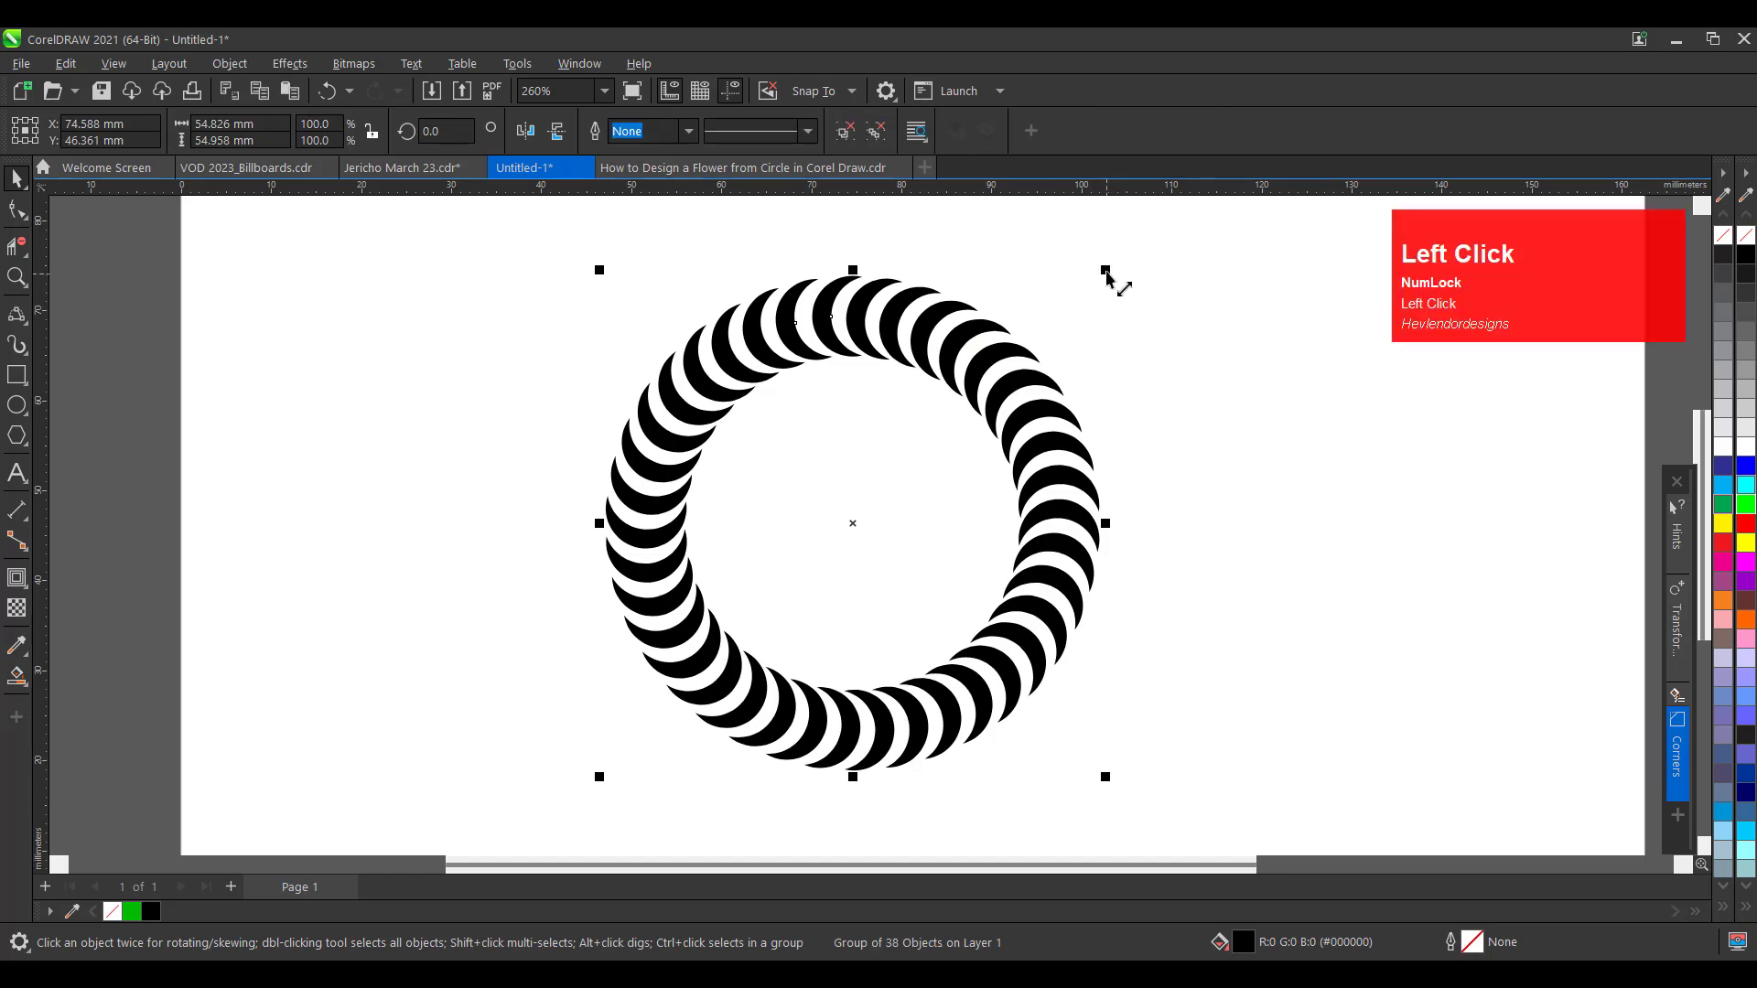
Make a concentric copy of the crescent ring scaled to about 68% and mirror it vertically
key(shift+F2)
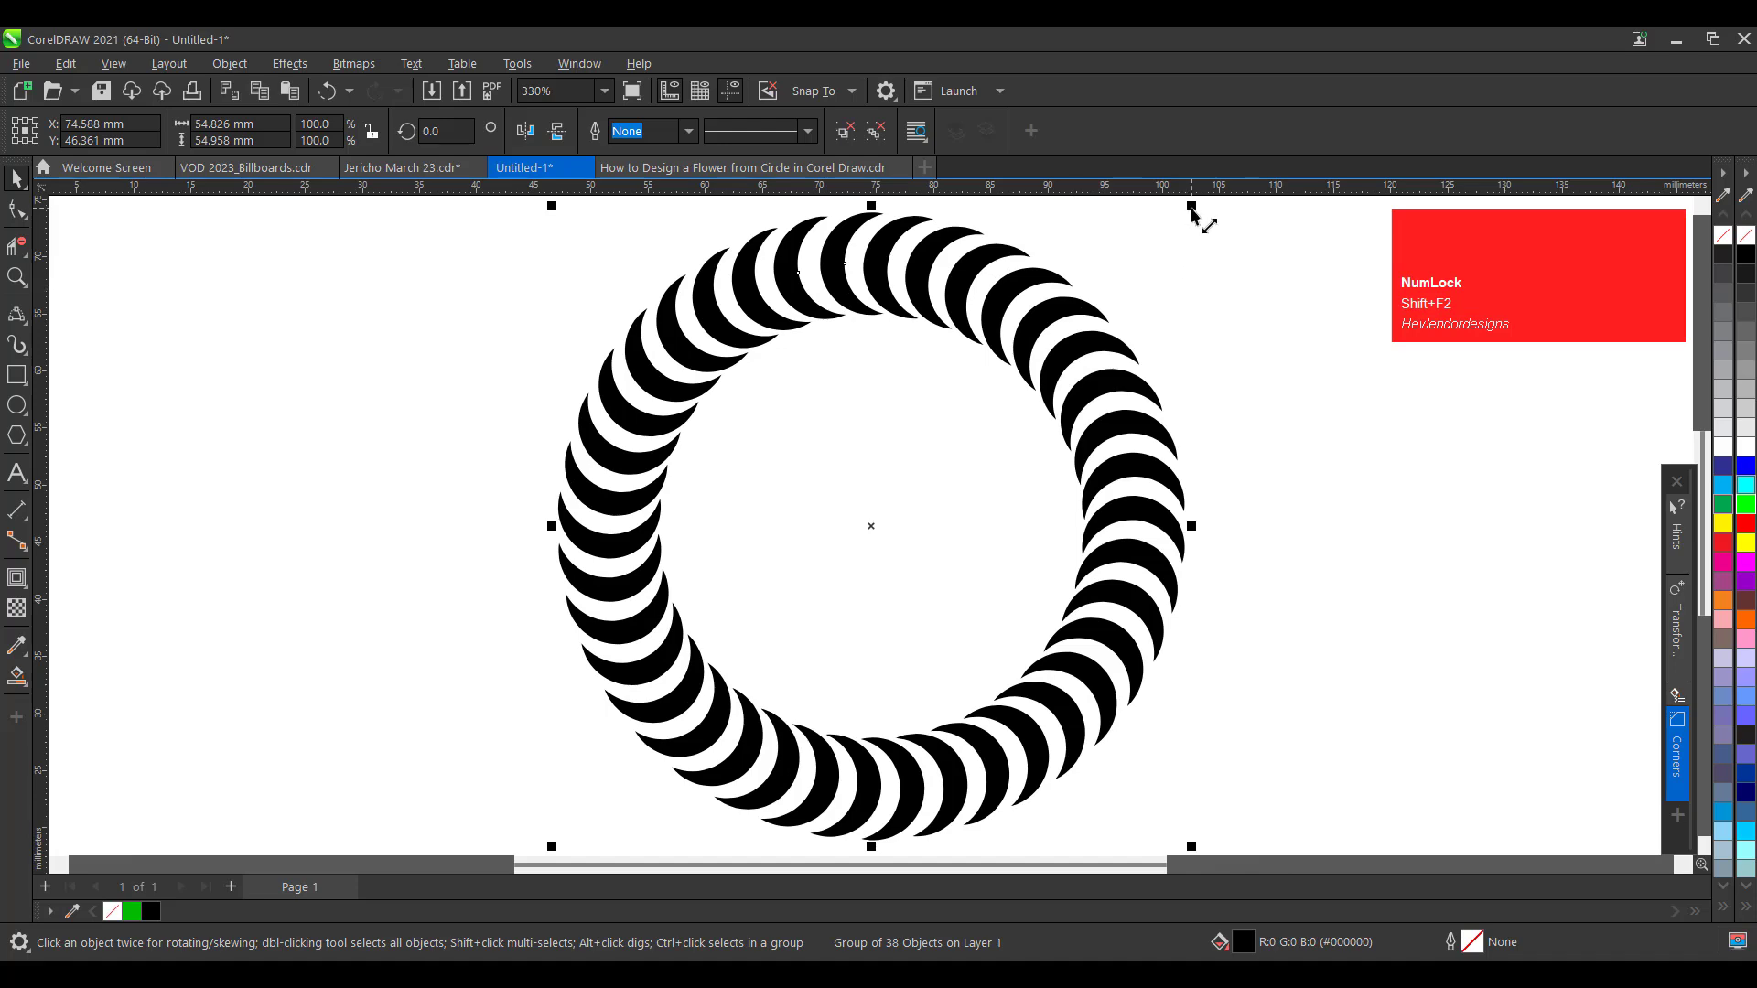
drag(1191, 207, 1106, 316)
right_click(1106, 316)
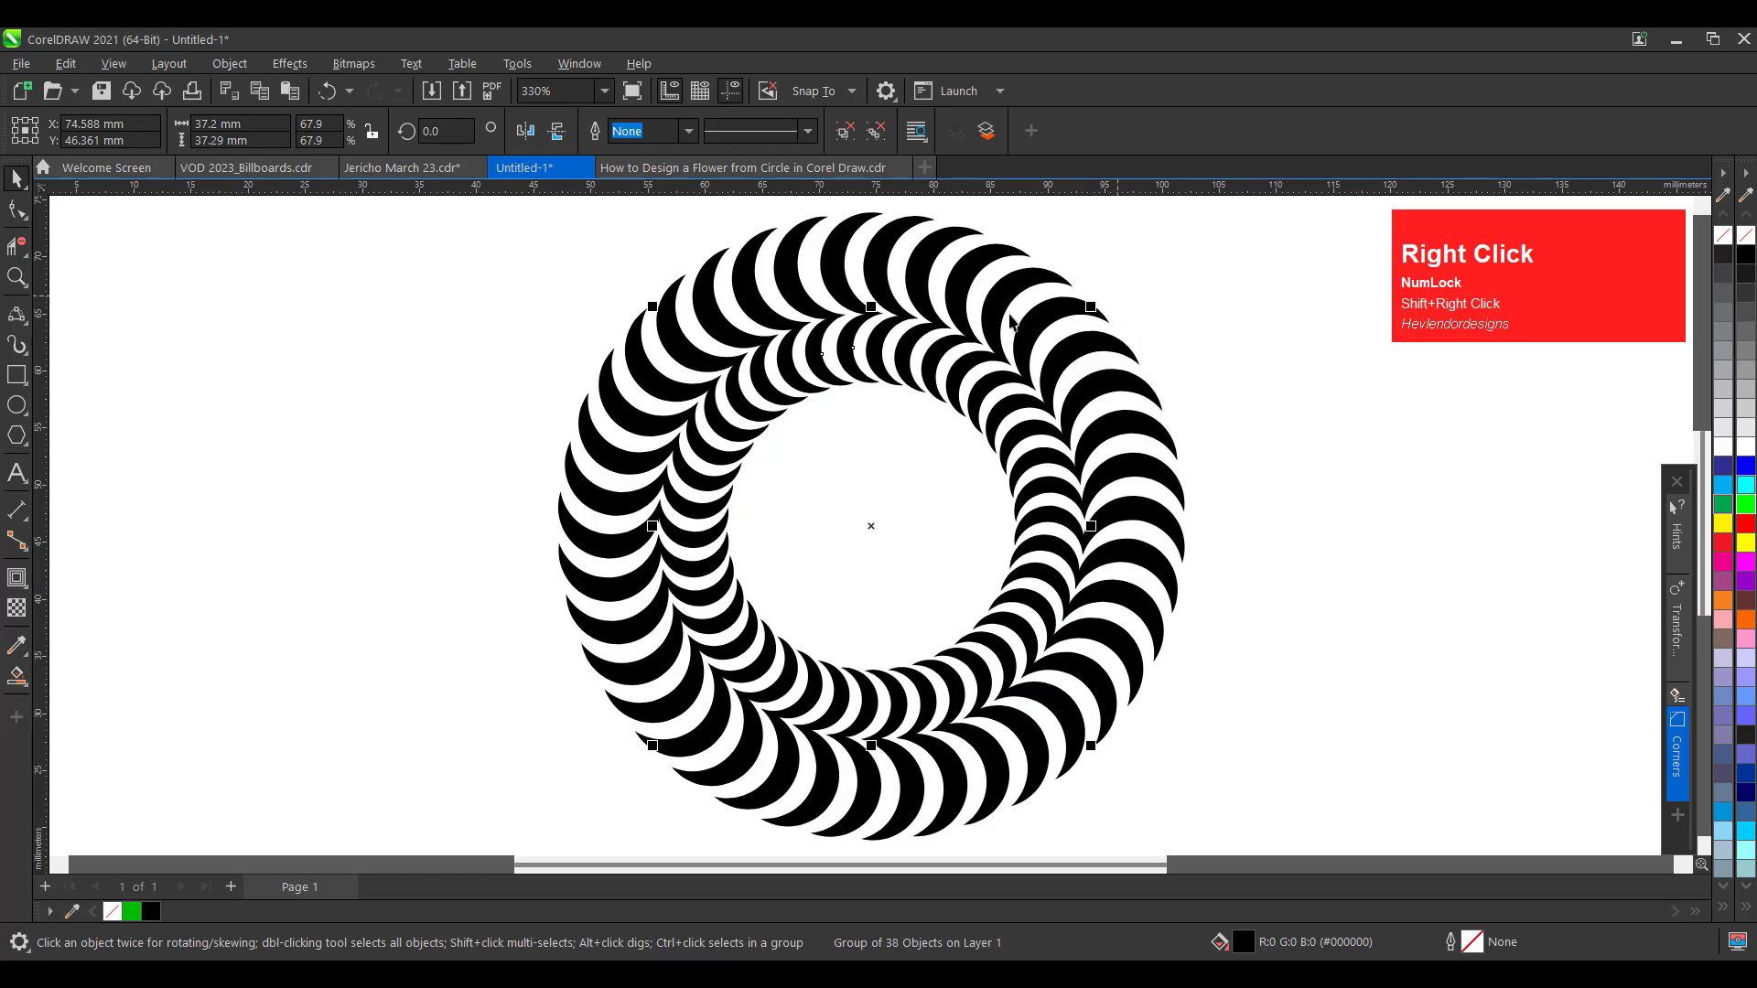
click(558, 133)
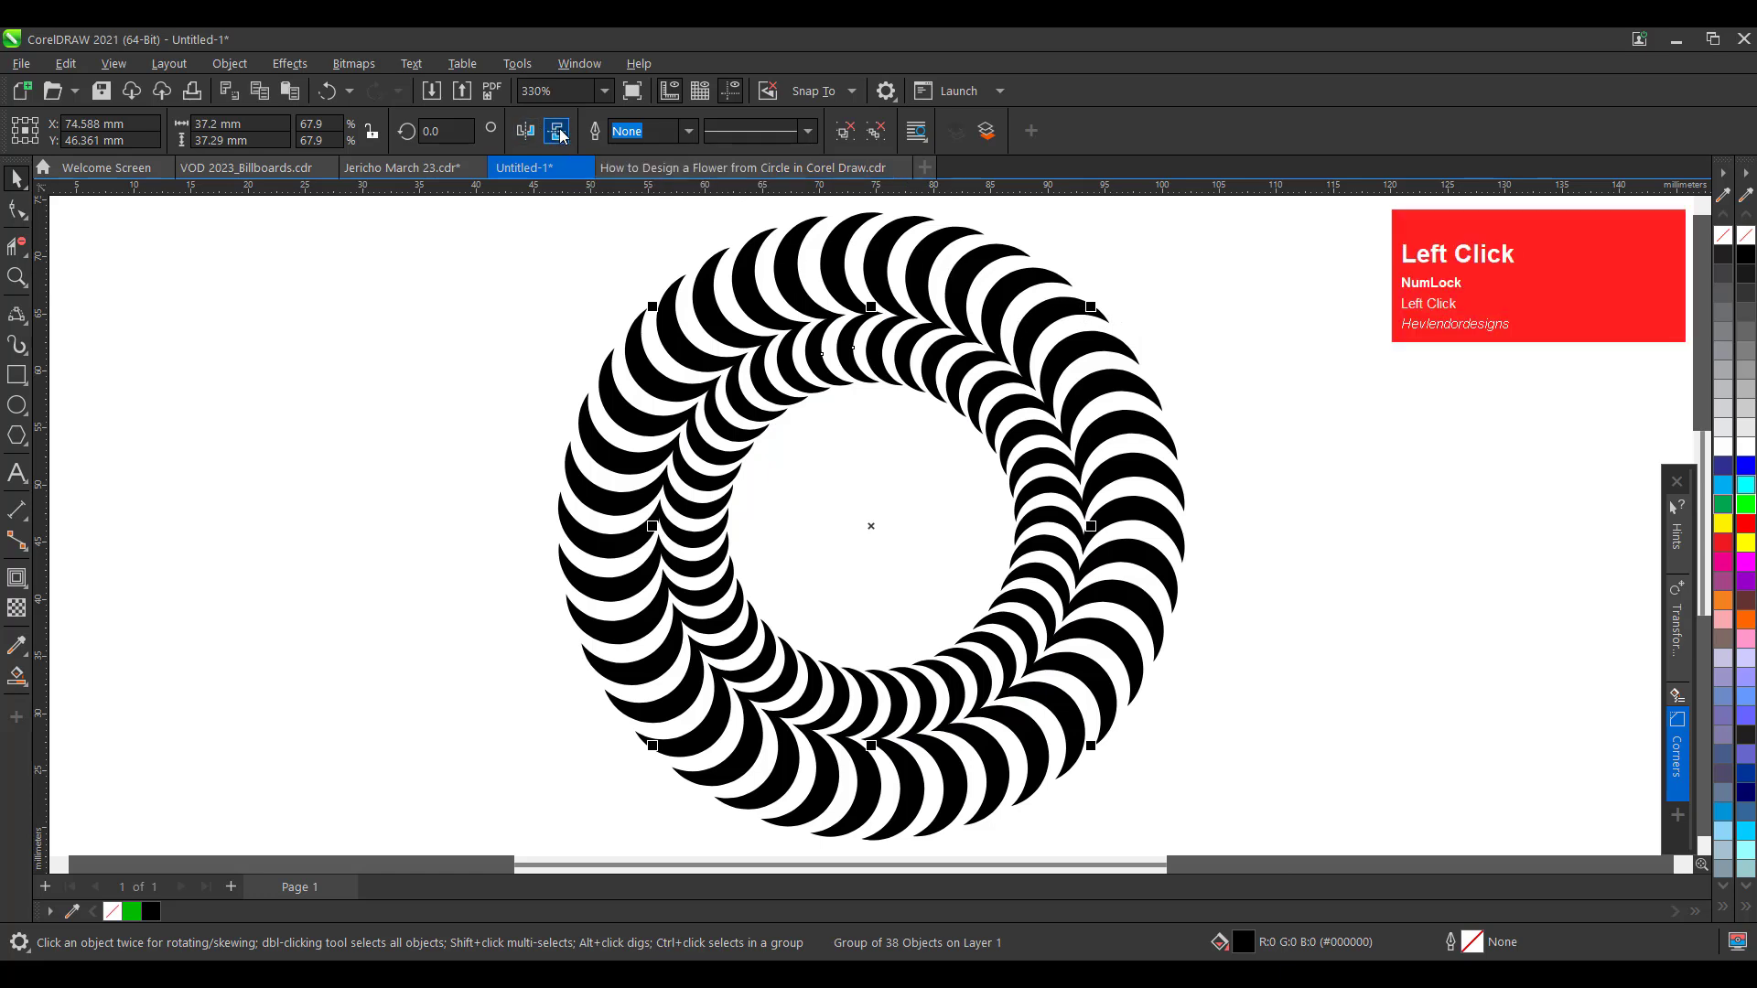
Make a concentric copy of both rings scaled down to about 25.6 mm wide, and repeat it twice more towards the centre
click(452, 305)
key(ctrl+a)
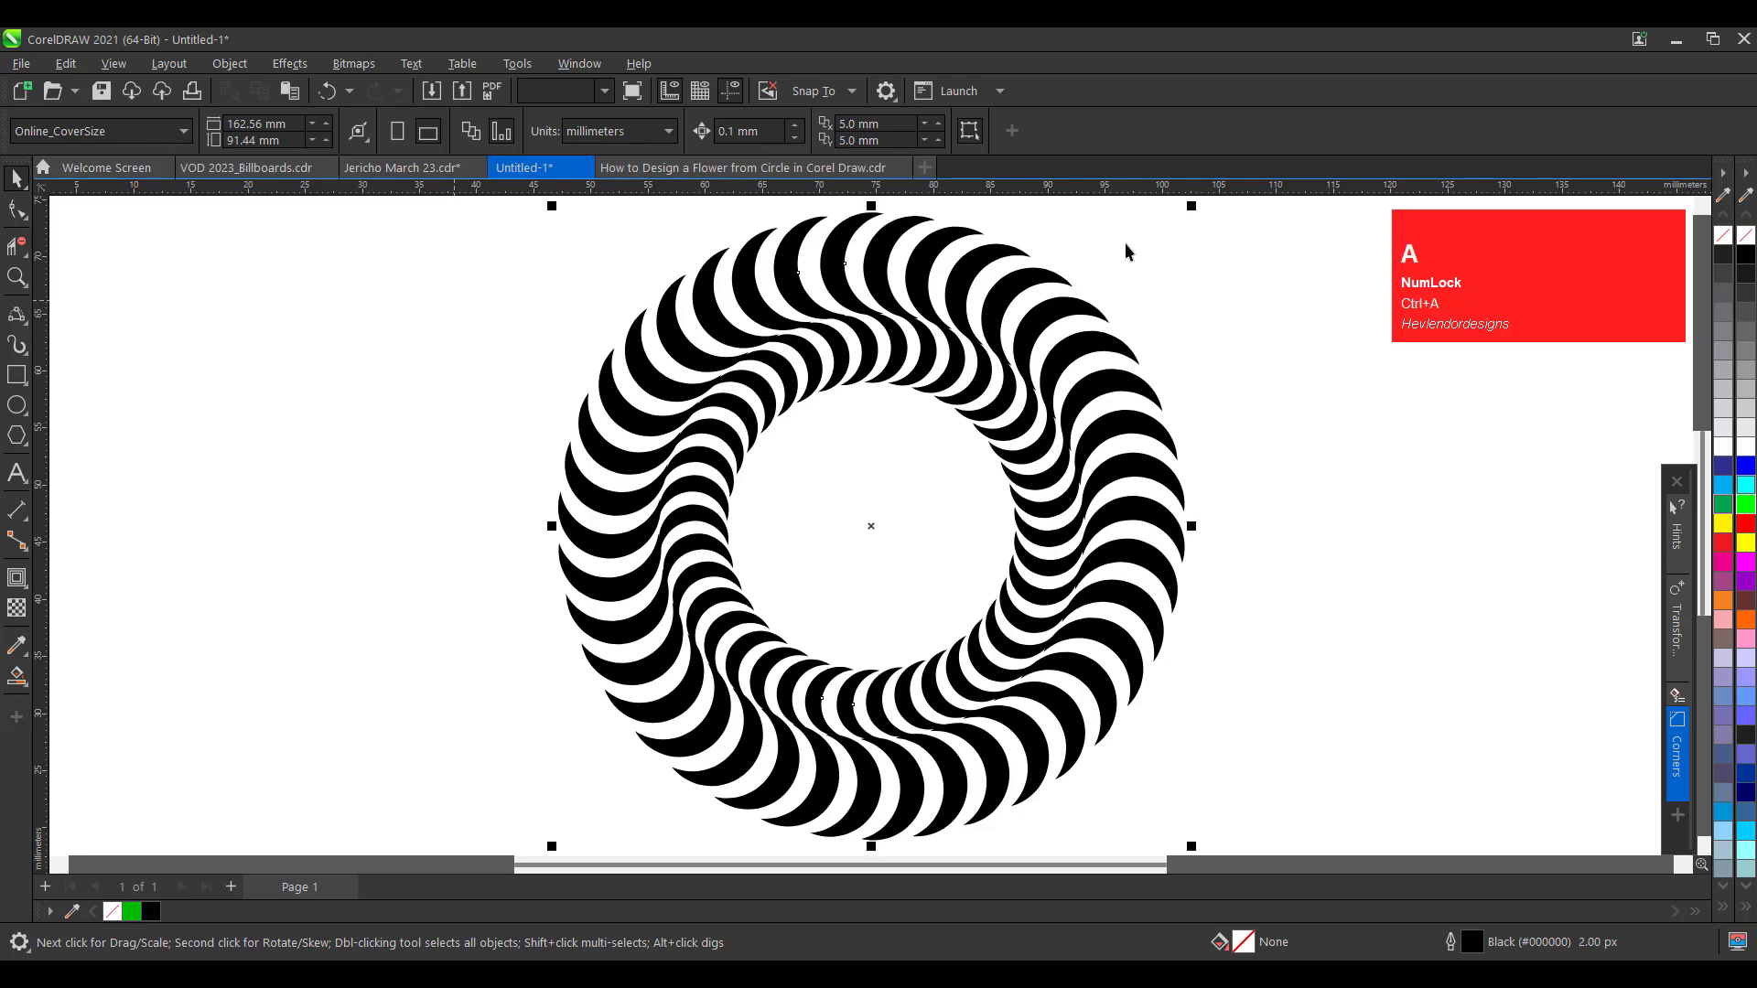
drag(1192, 210, 1027, 369)
shift+right_click(1023, 371)
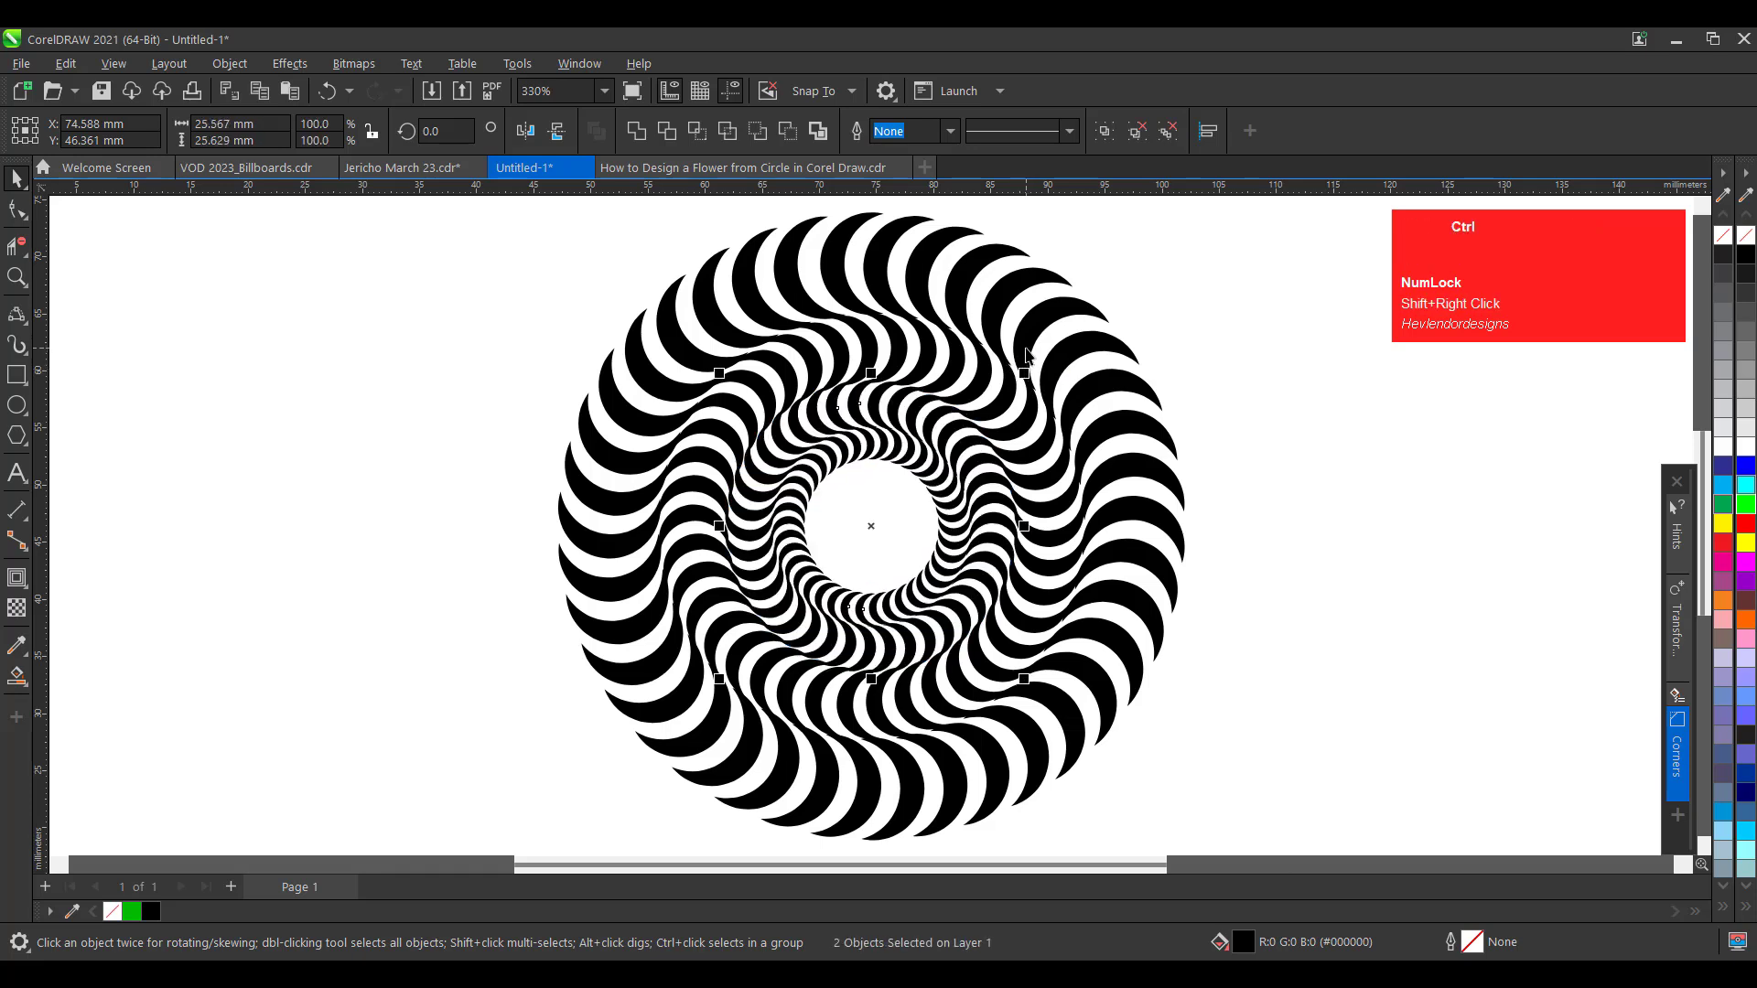
key(ctrl+r)
key(ctrl+r)
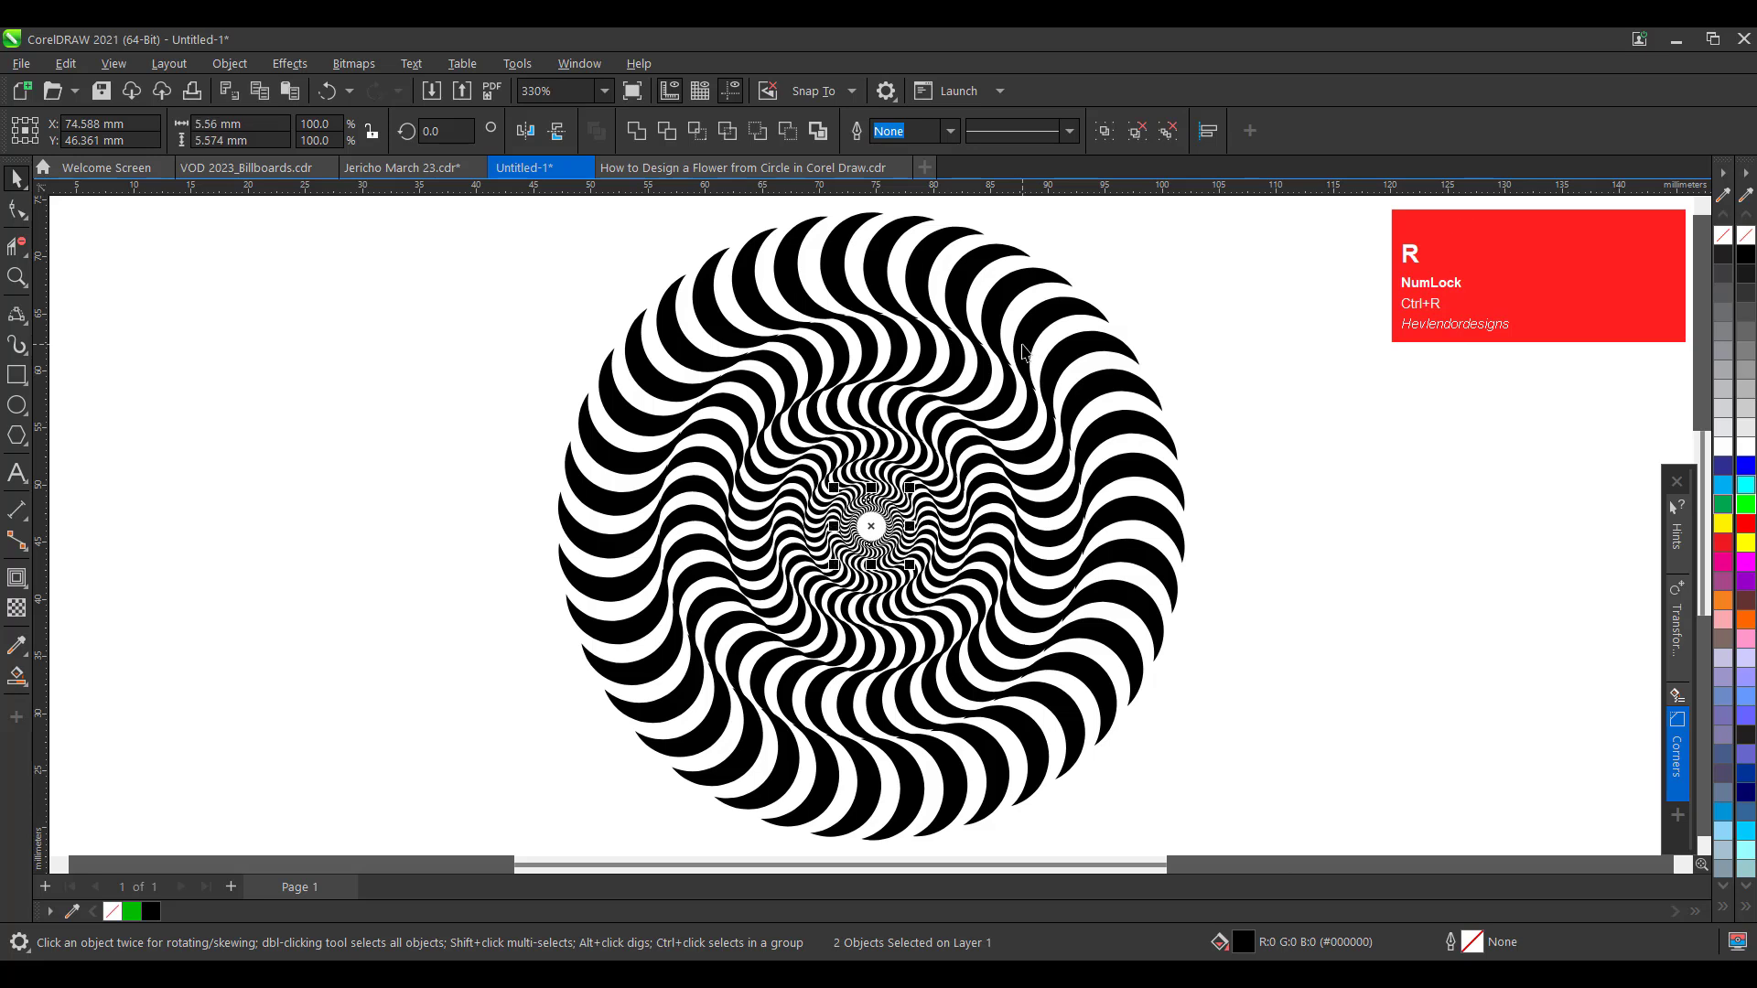
Group all the concentric rings into one pattern and place a duplicate of it beside the original on the page
click(1217, 338)
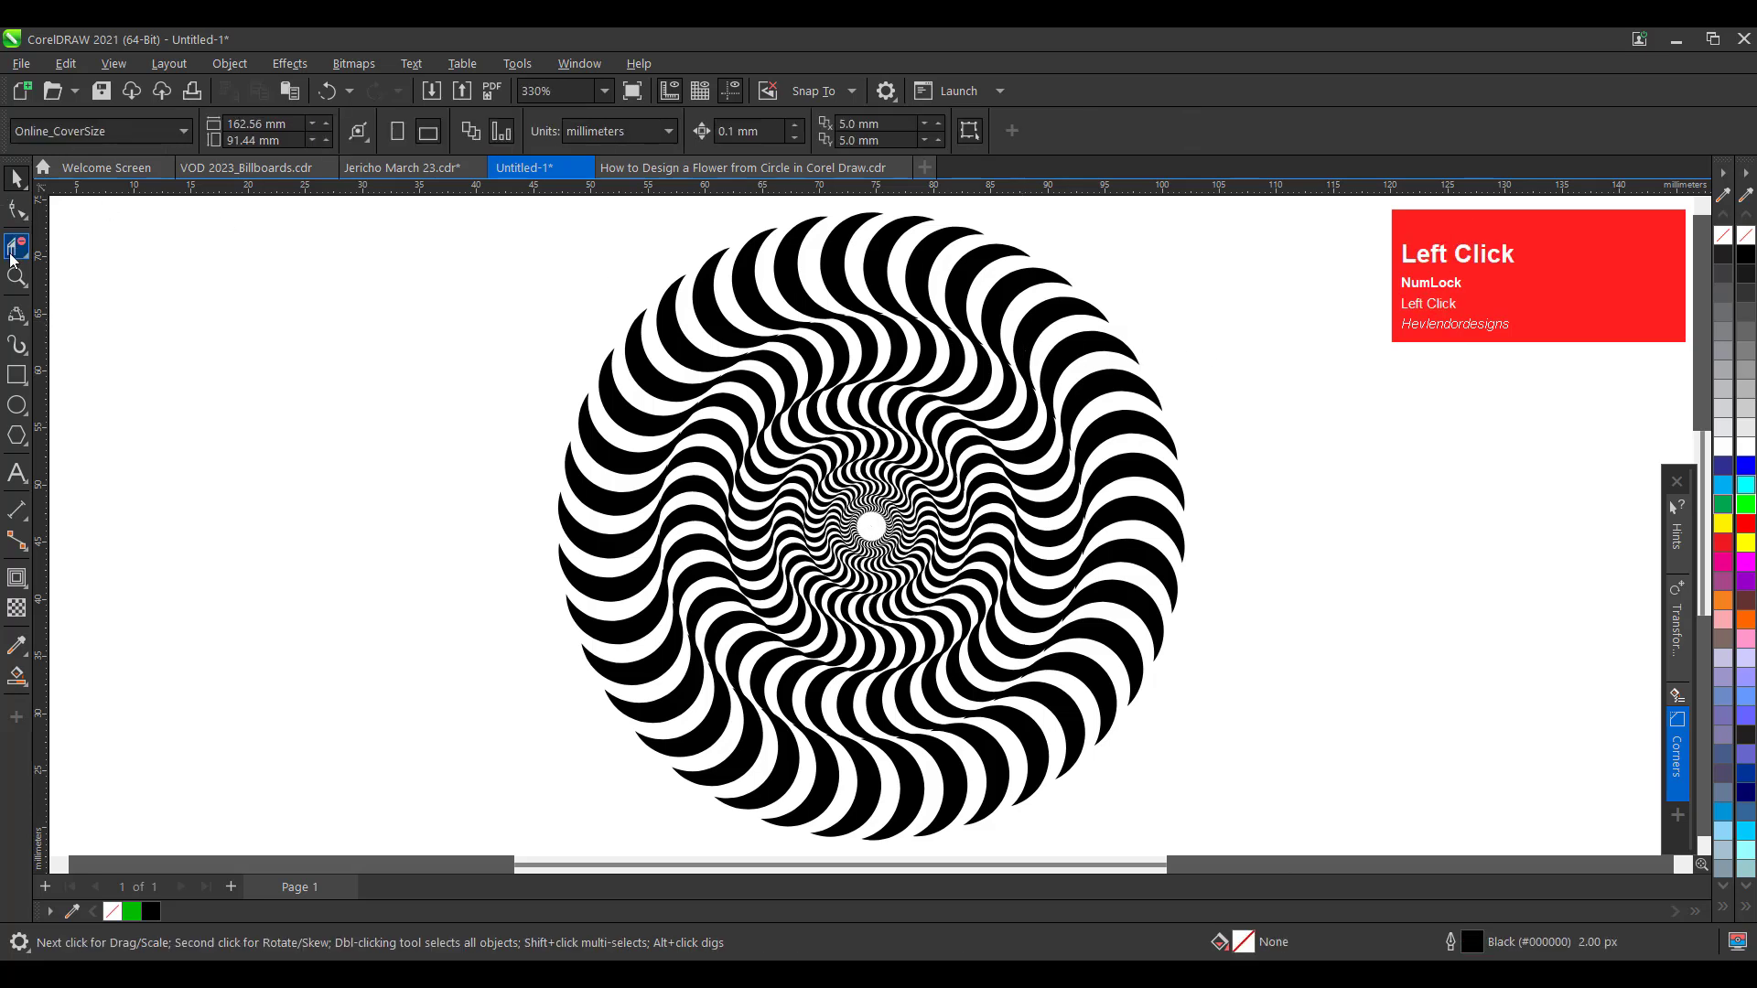
right_click(790, 423)
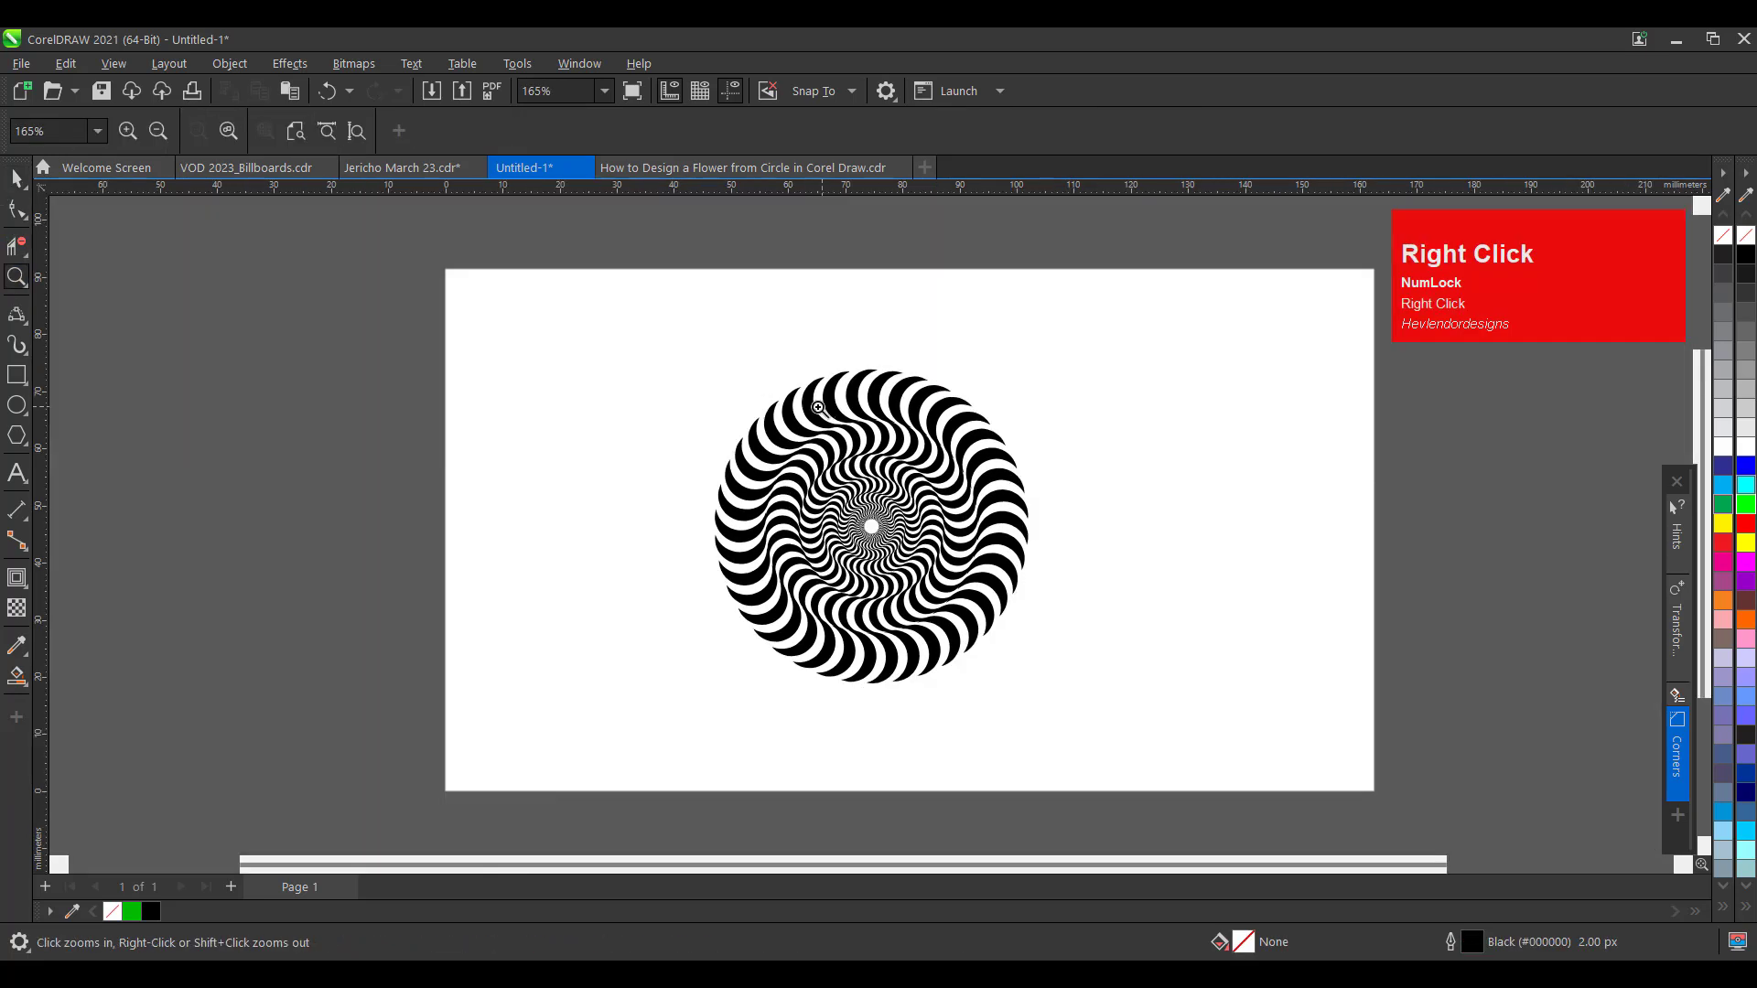
drag(640, 260, 1054, 692)
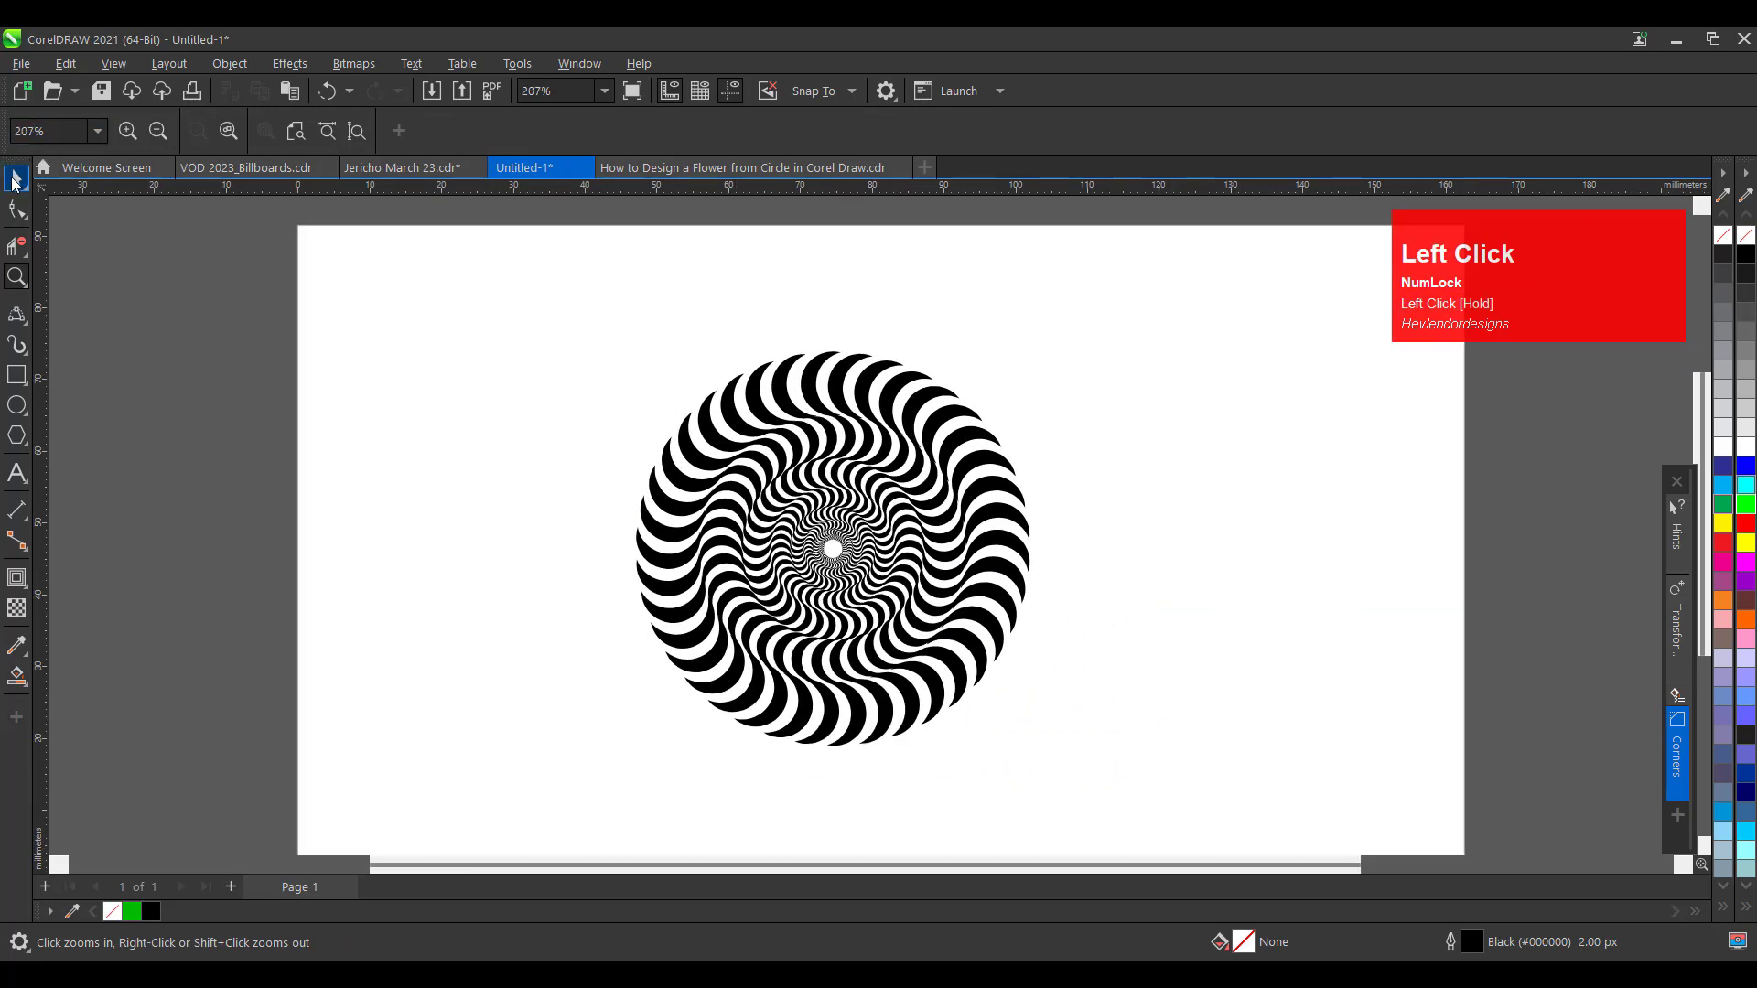
click(15, 180)
drag(1020, 745, 1023, 748)
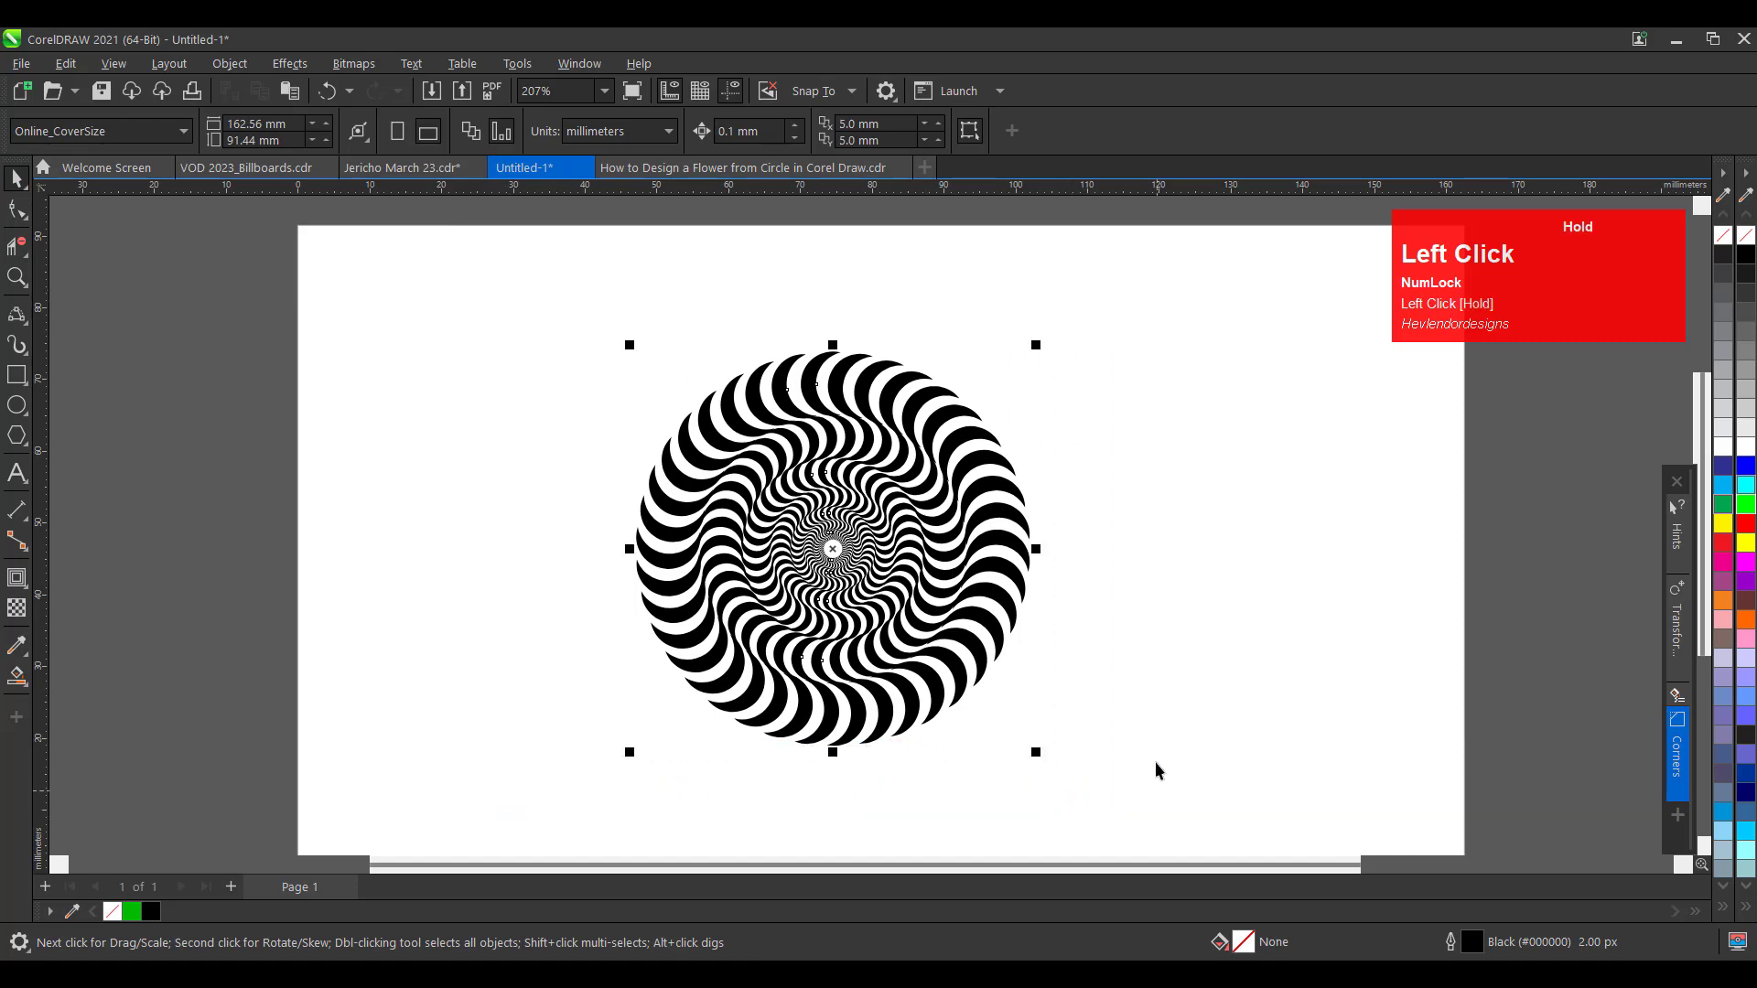
drag(887, 538, 1169, 549)
right_click(1169, 549)
click(1415, 498)
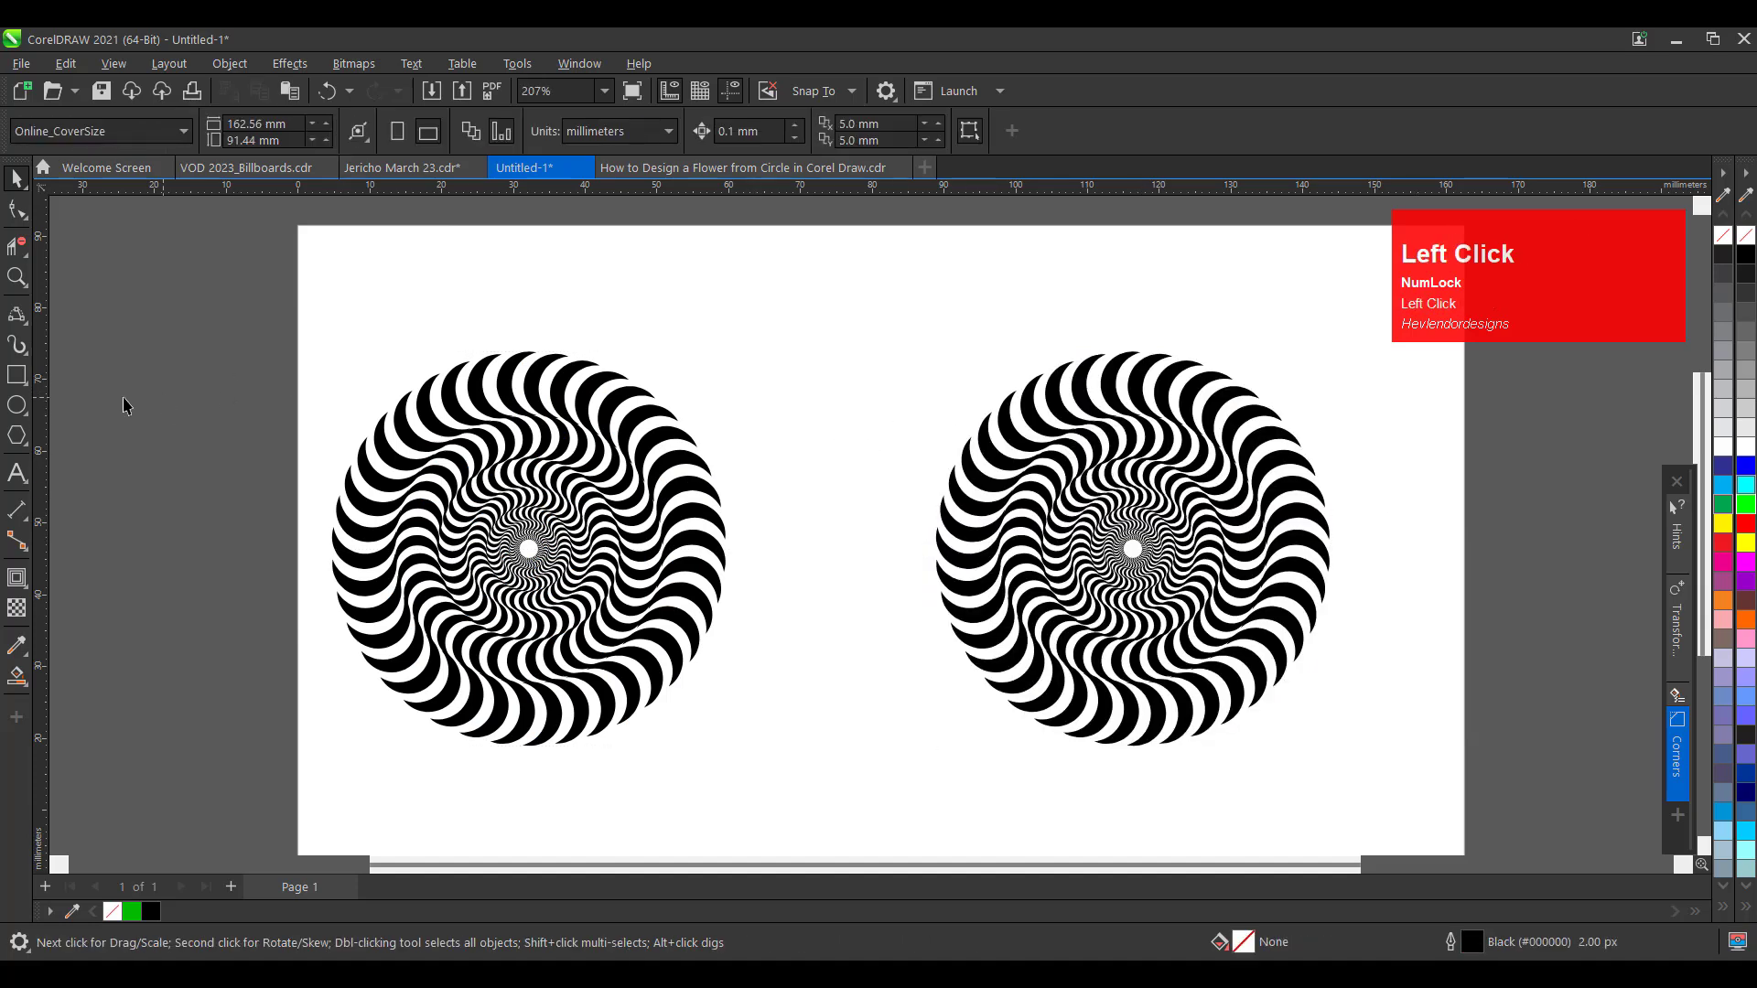
Add a vertical guideline through the middle of the right-hand ring pattern
click(1180, 462)
drag(1133, 549, 1135, 553)
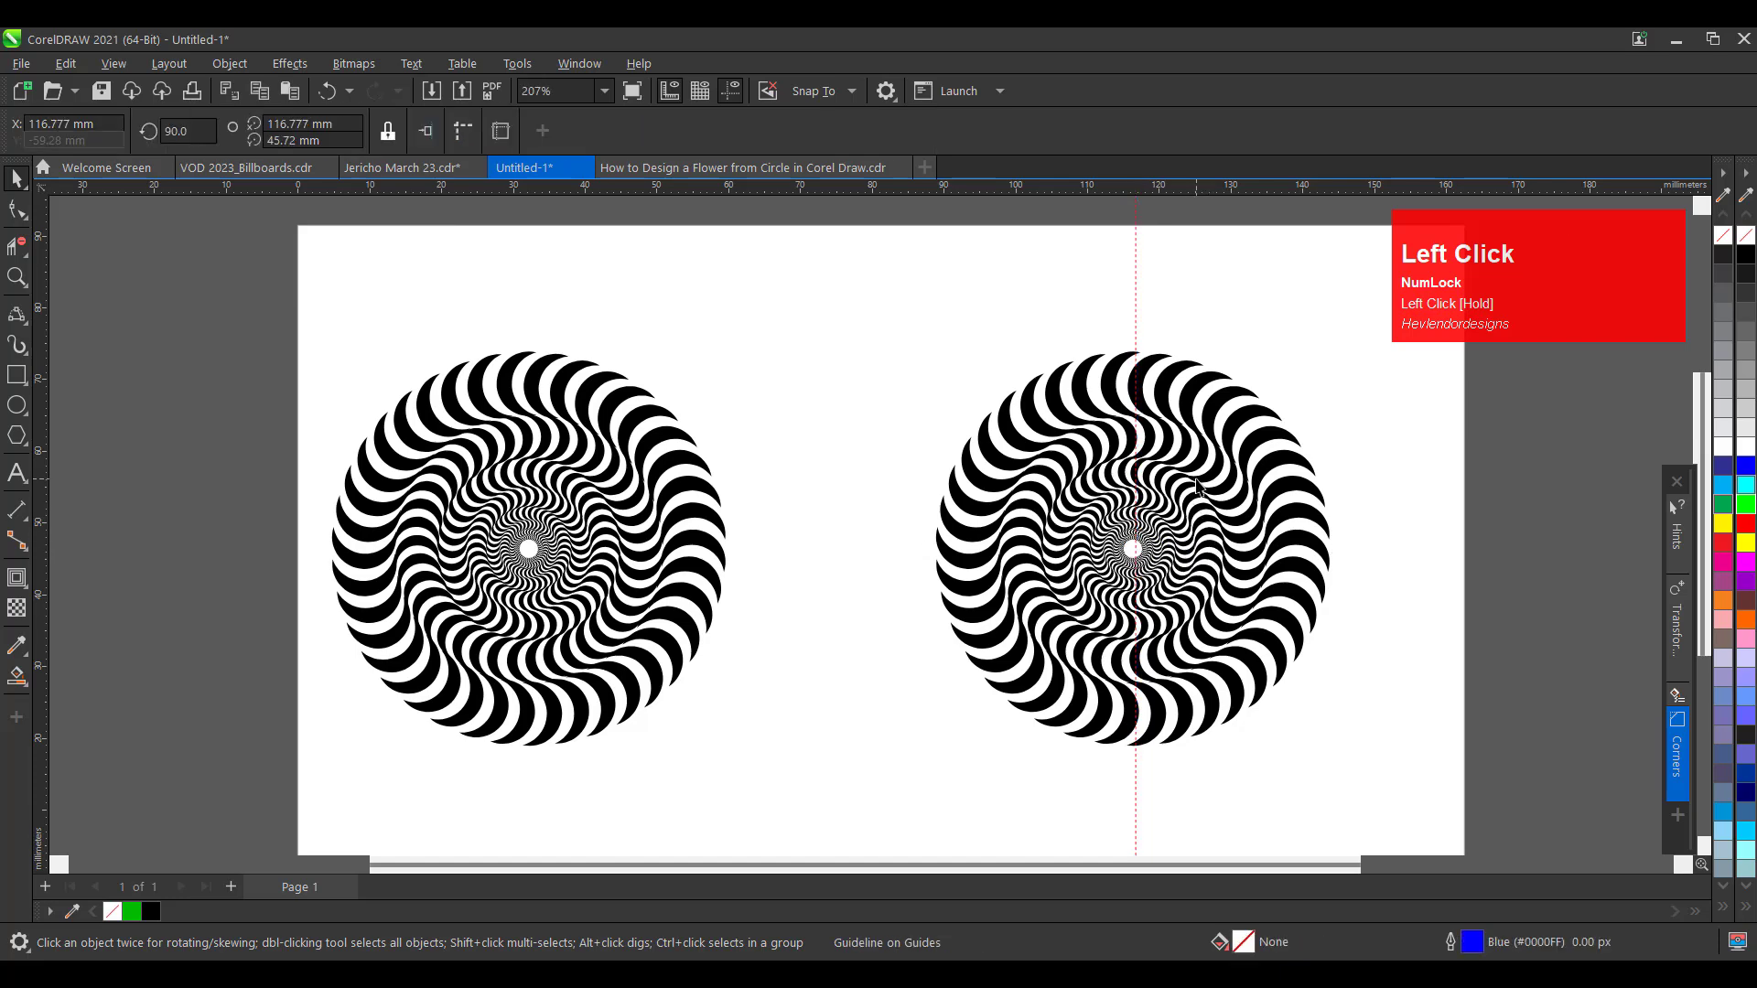
Centre the right-hand ring pattern on the page and move the other copy partly off the page's left edge
click(1047, 517)
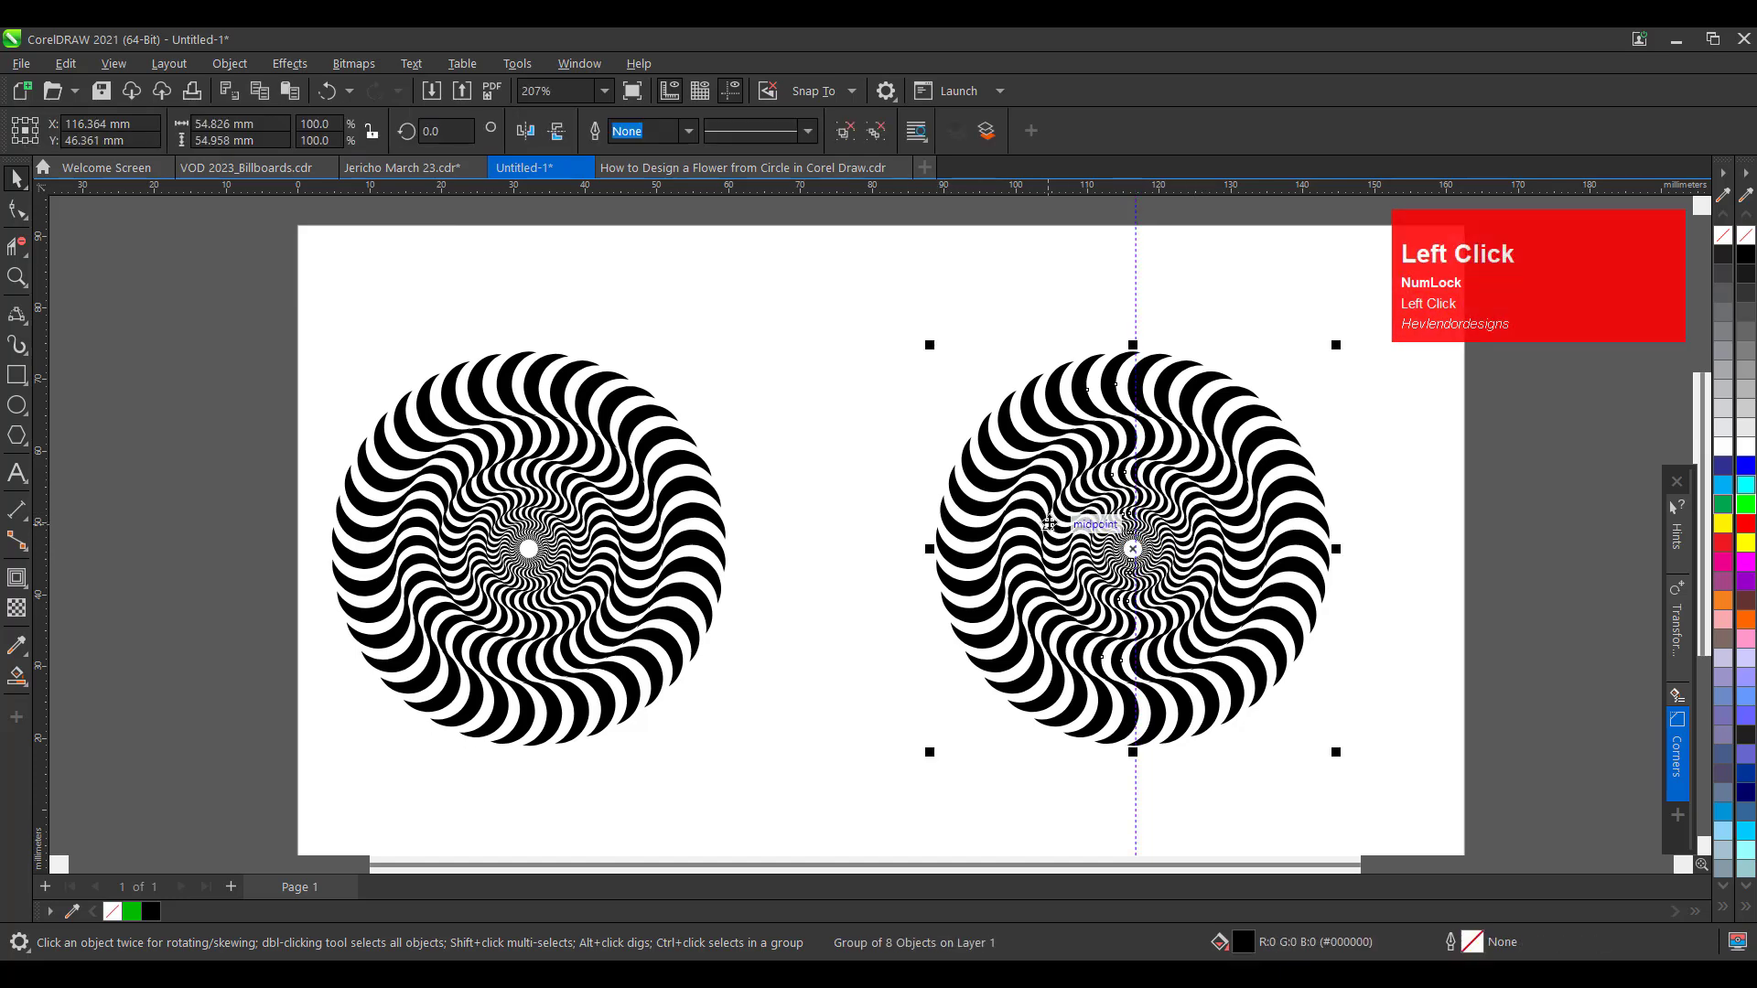
key(p)
drag(580, 502, 364, 528)
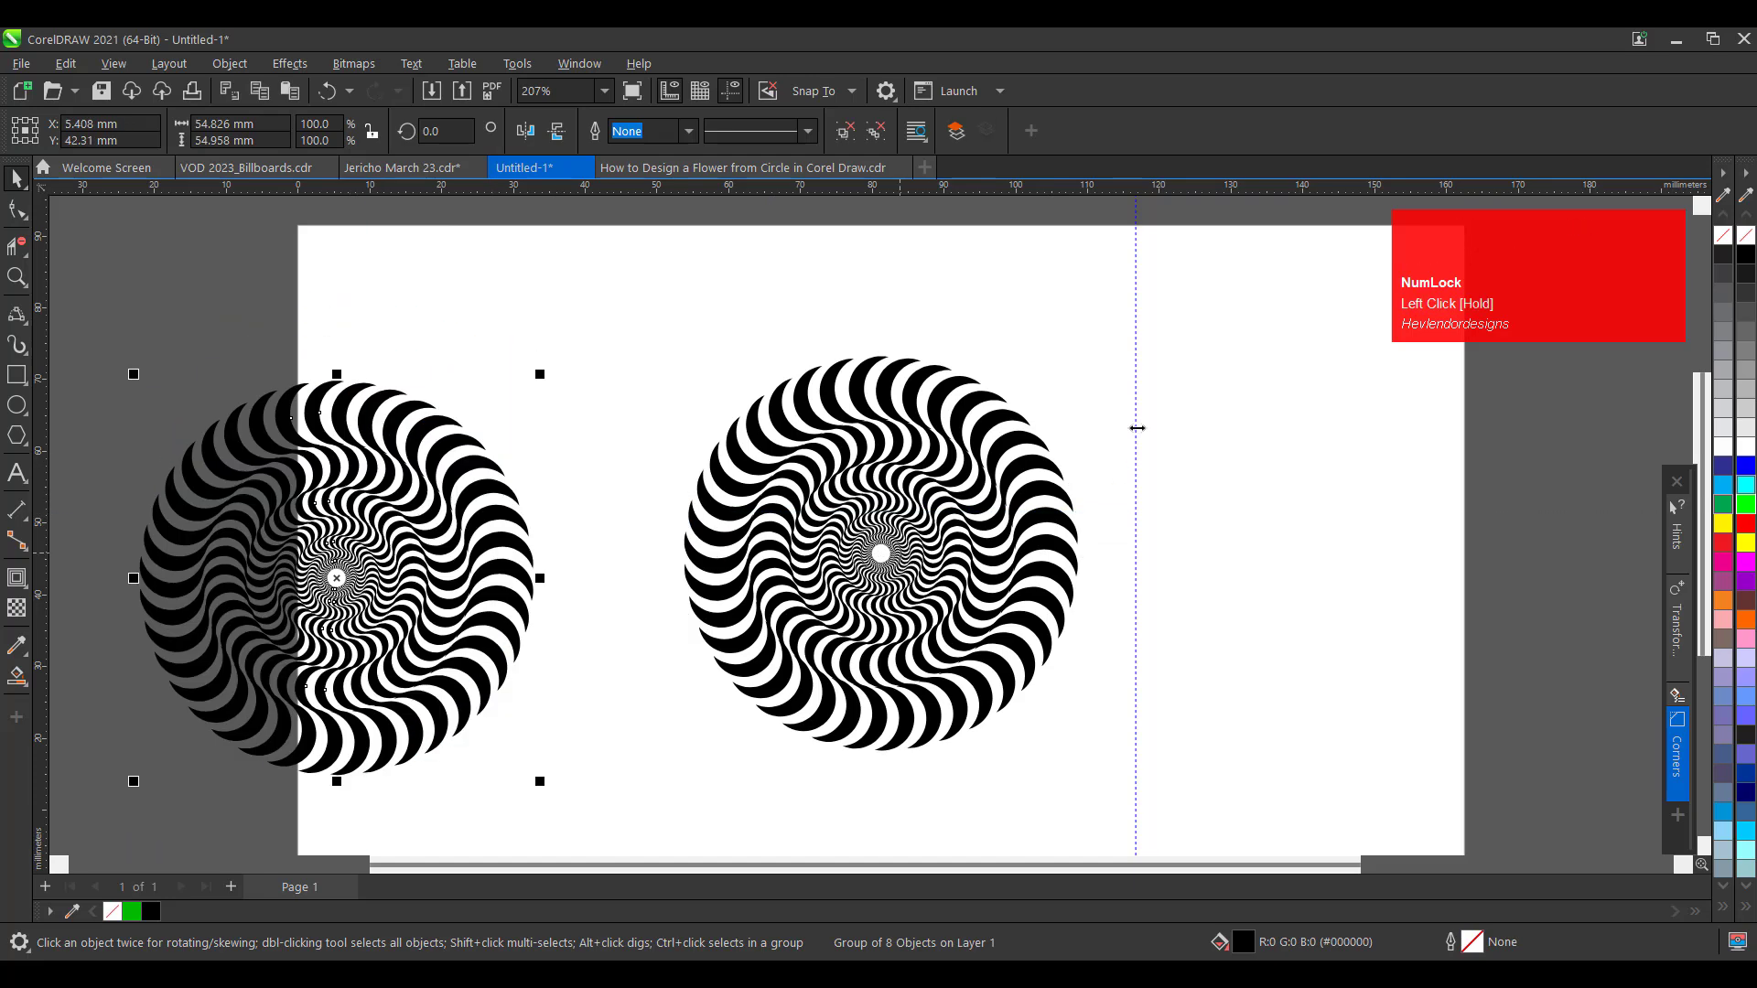
Centre the vertical guideline on the page and add a horizontal guideline, also centred on the page
click(1137, 400)
key(p)
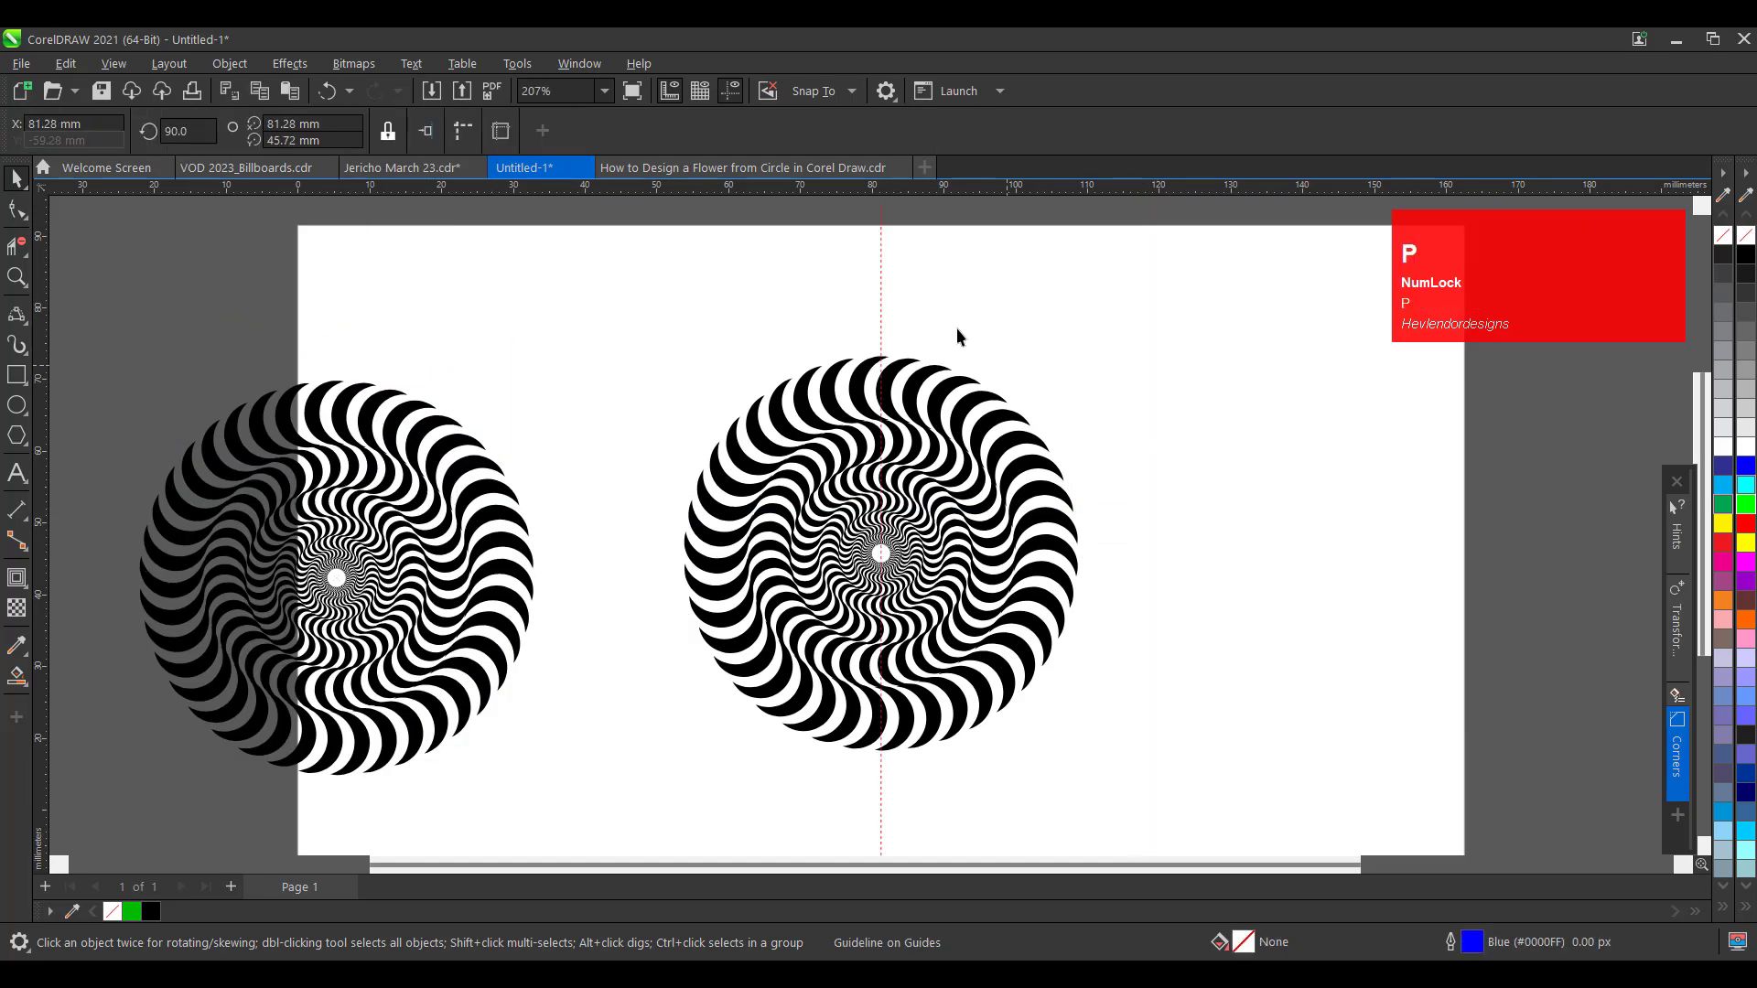
click(845, 337)
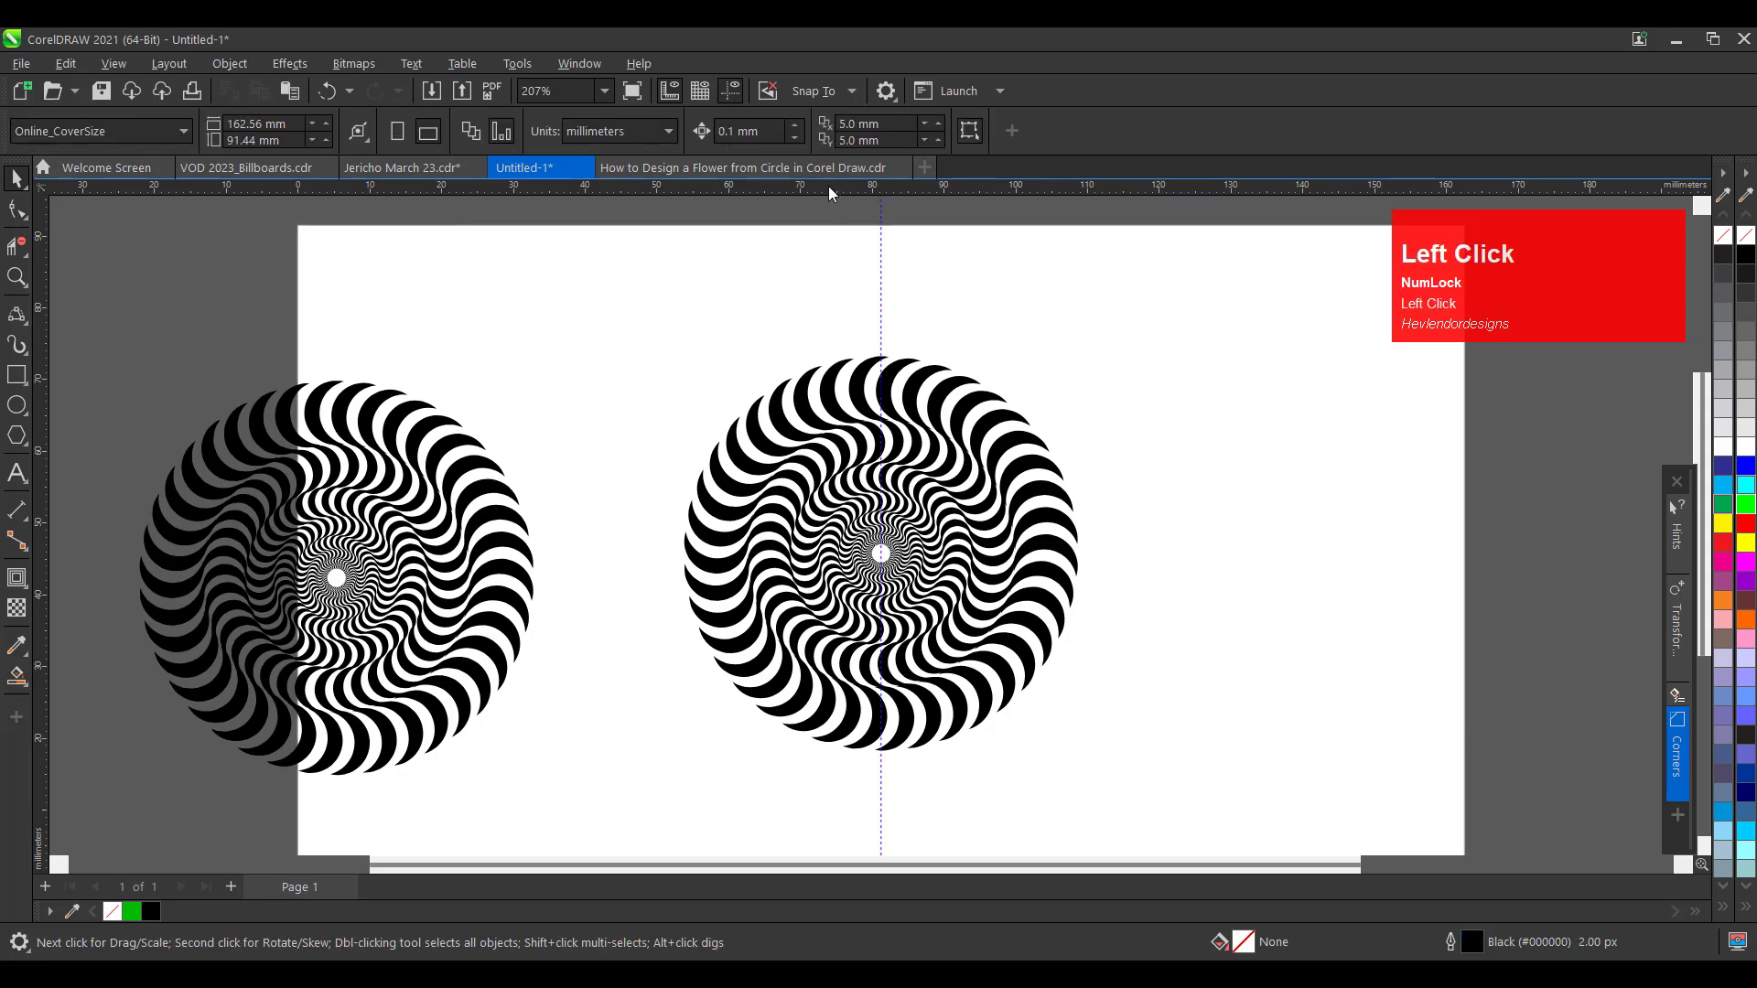
drag(829, 192, 831, 289)
key(p)
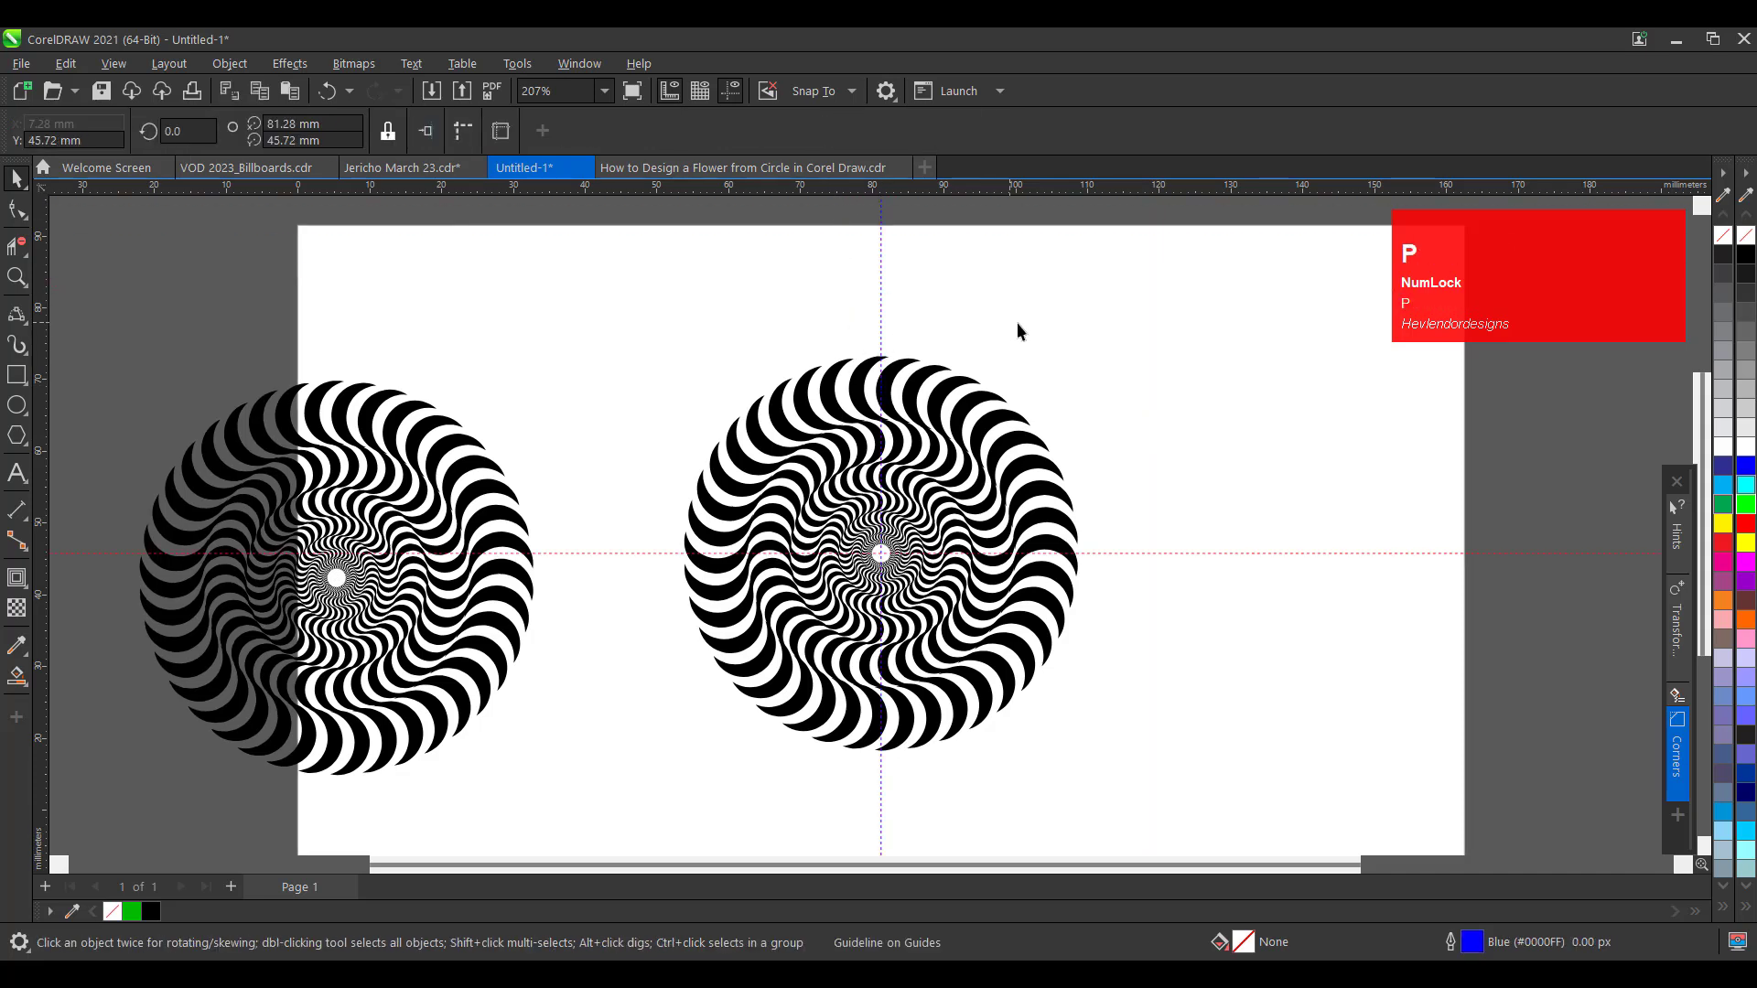
Draw a square over the centred pattern's upper-right quadrant from the guideline intersection and scale it about its centre to about 18.5 mm
click(17, 374)
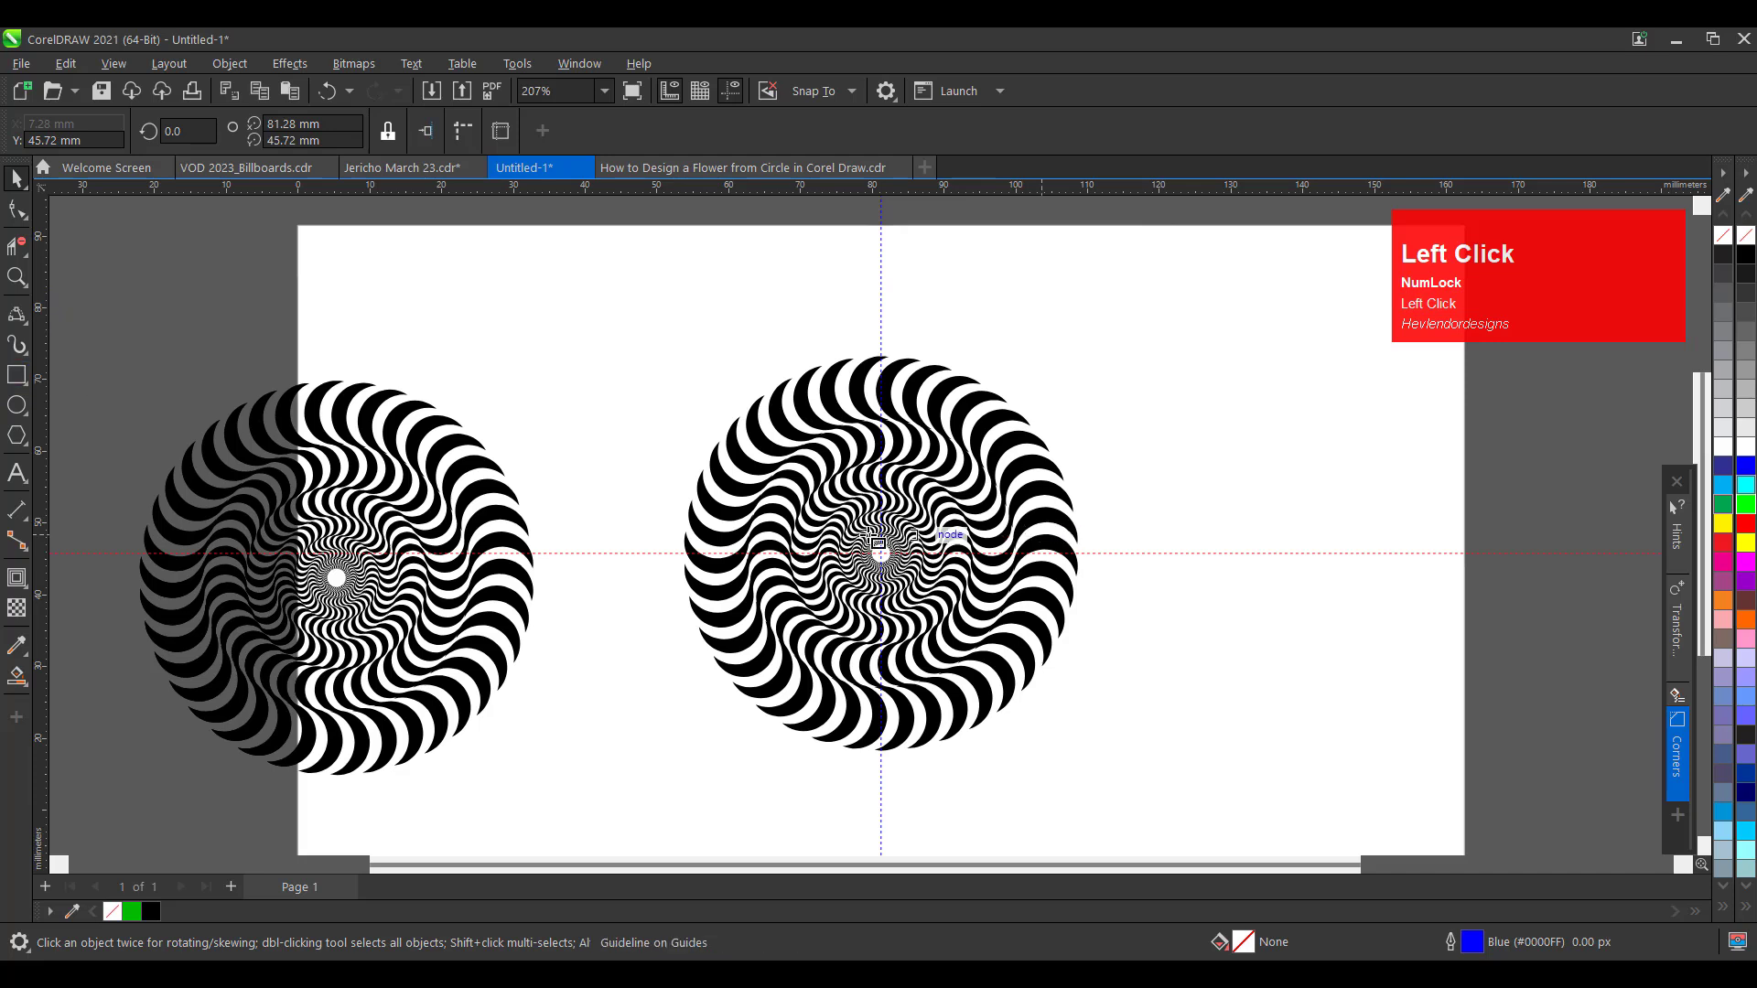
drag(878, 553, 1023, 463)
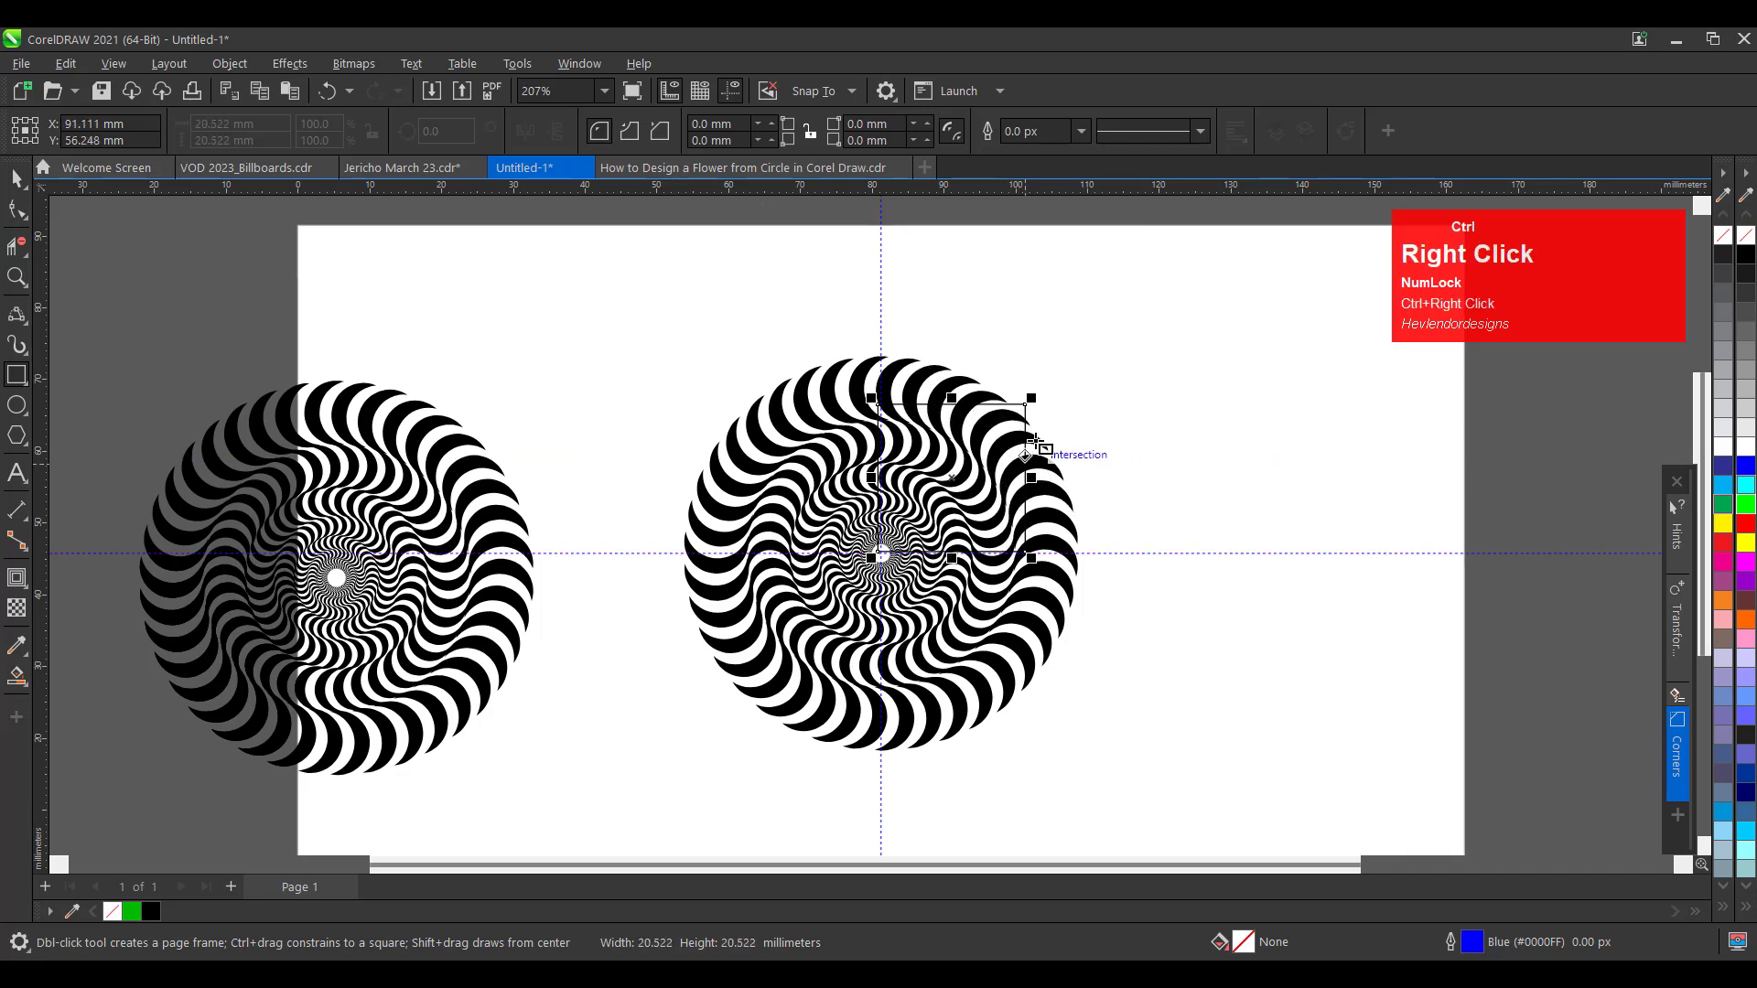
click(20, 180)
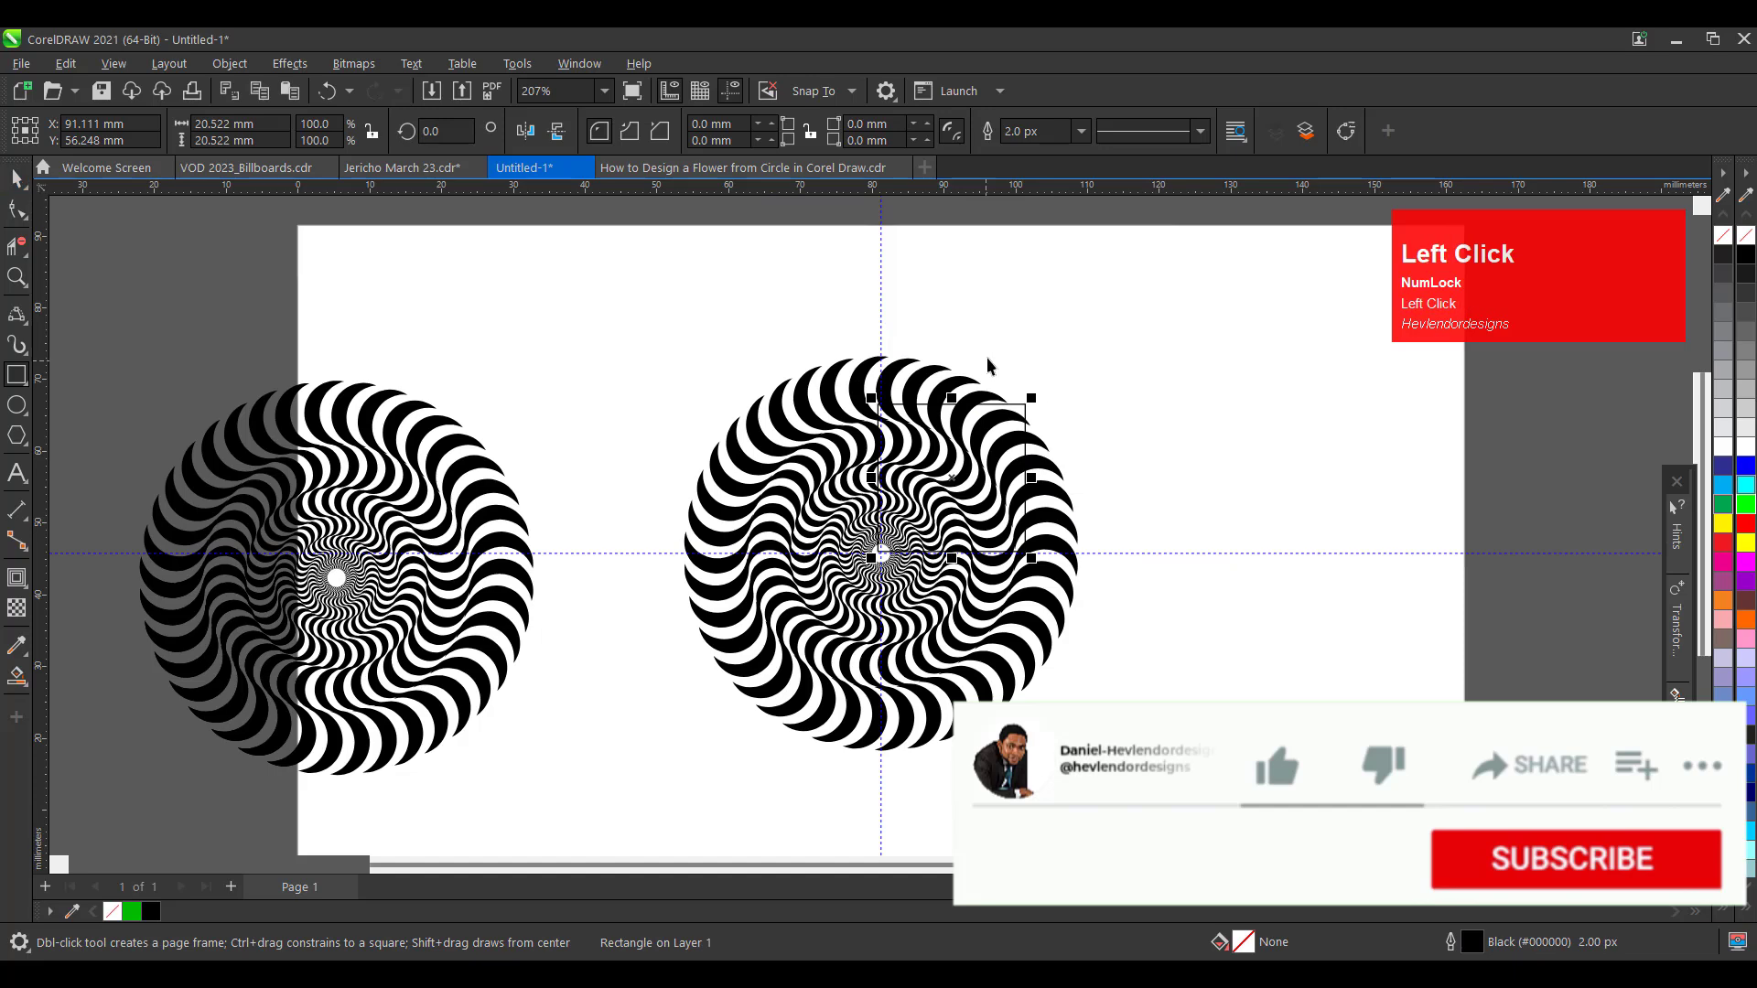
click(17, 276)
drag(767, 350, 1206, 633)
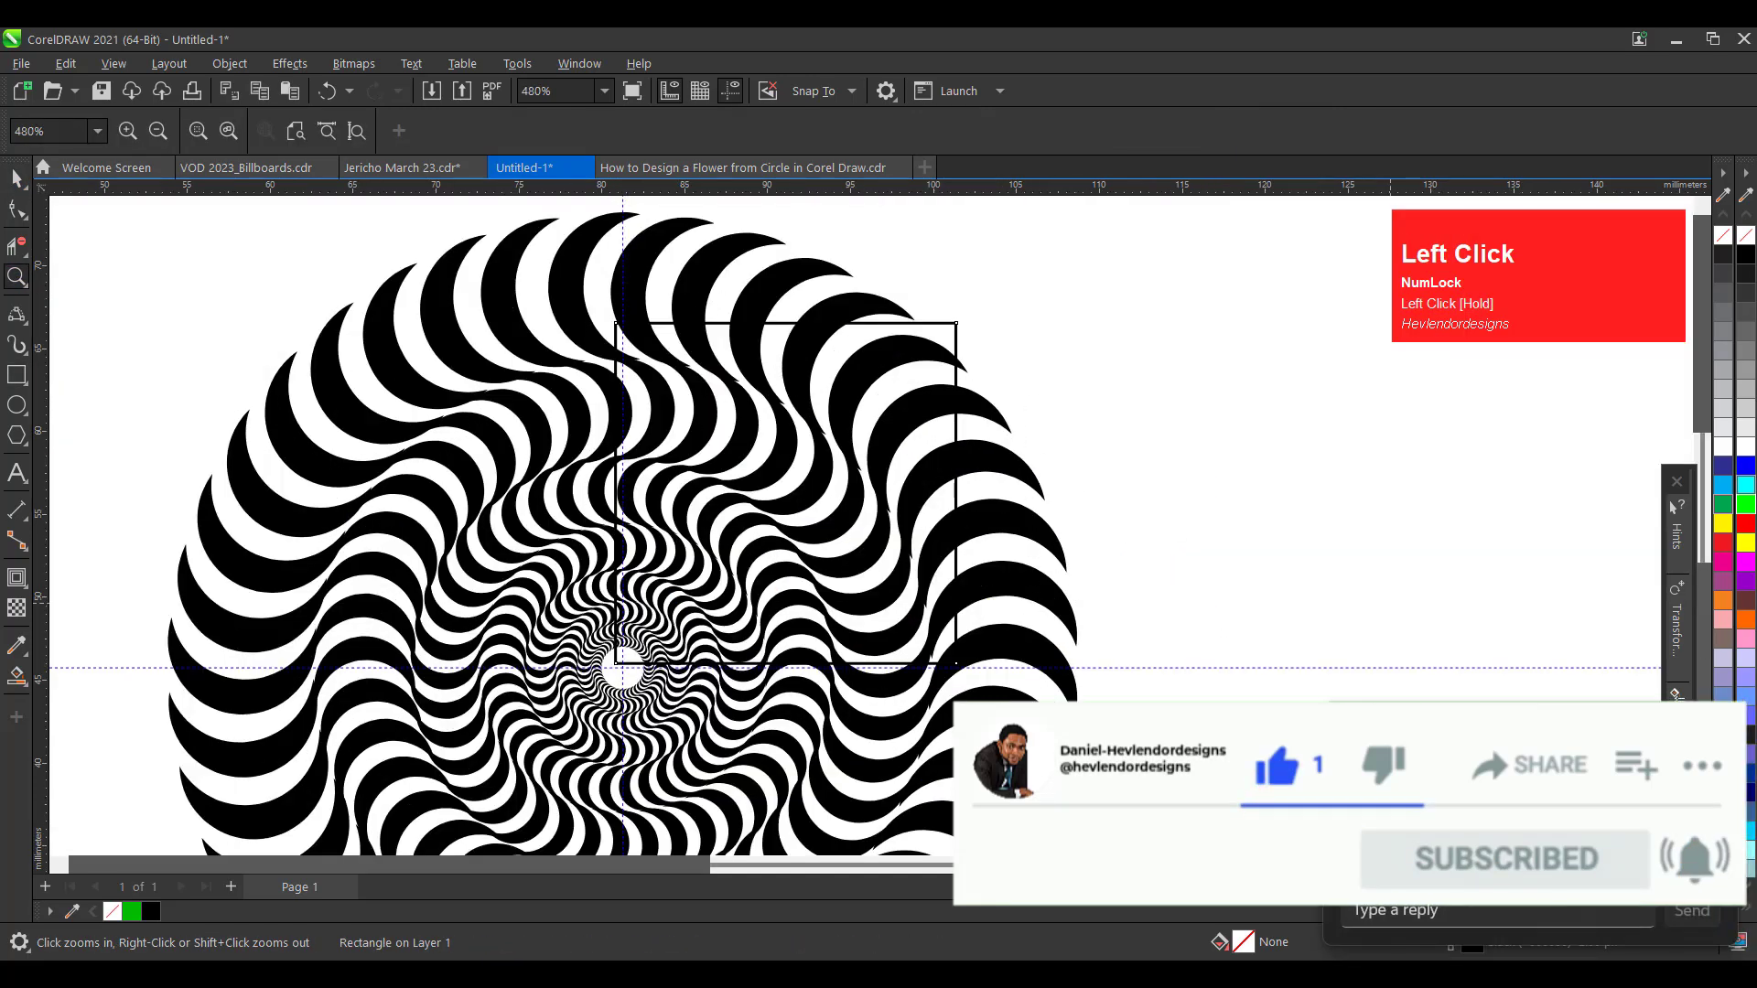
click(14, 180)
drag(963, 316, 961, 338)
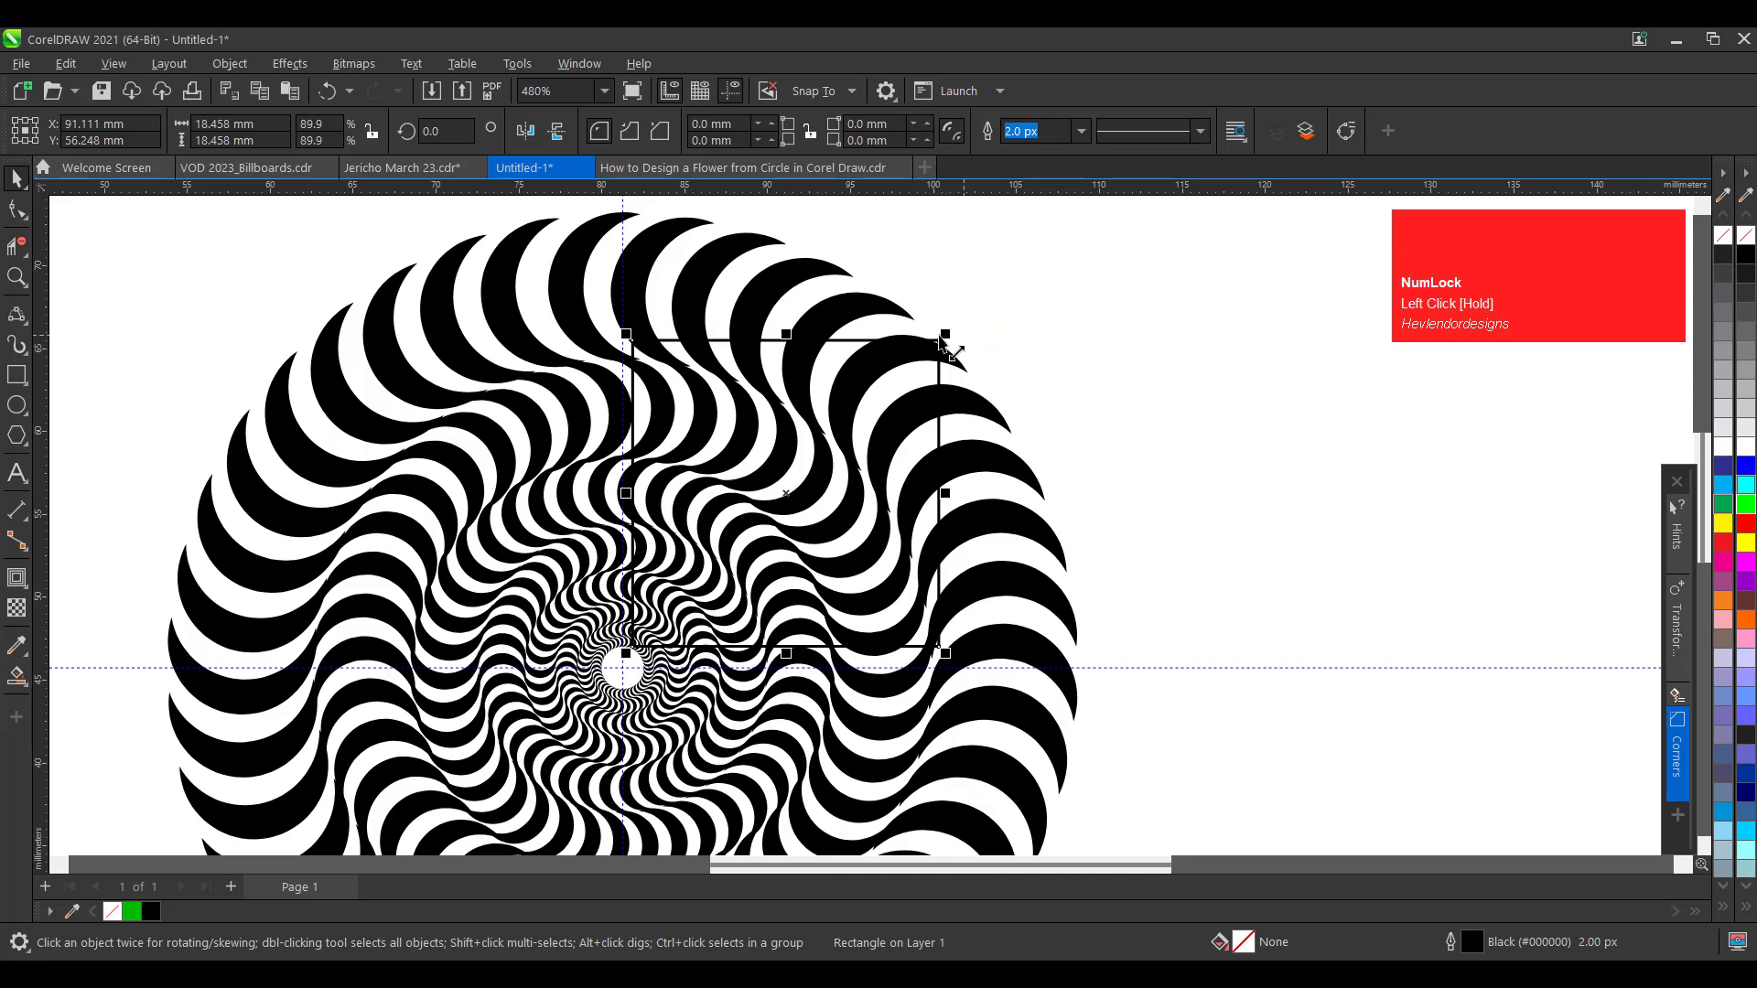
PowerClip the centred ring pattern inside the square and remove the square's outline
click(719, 255)
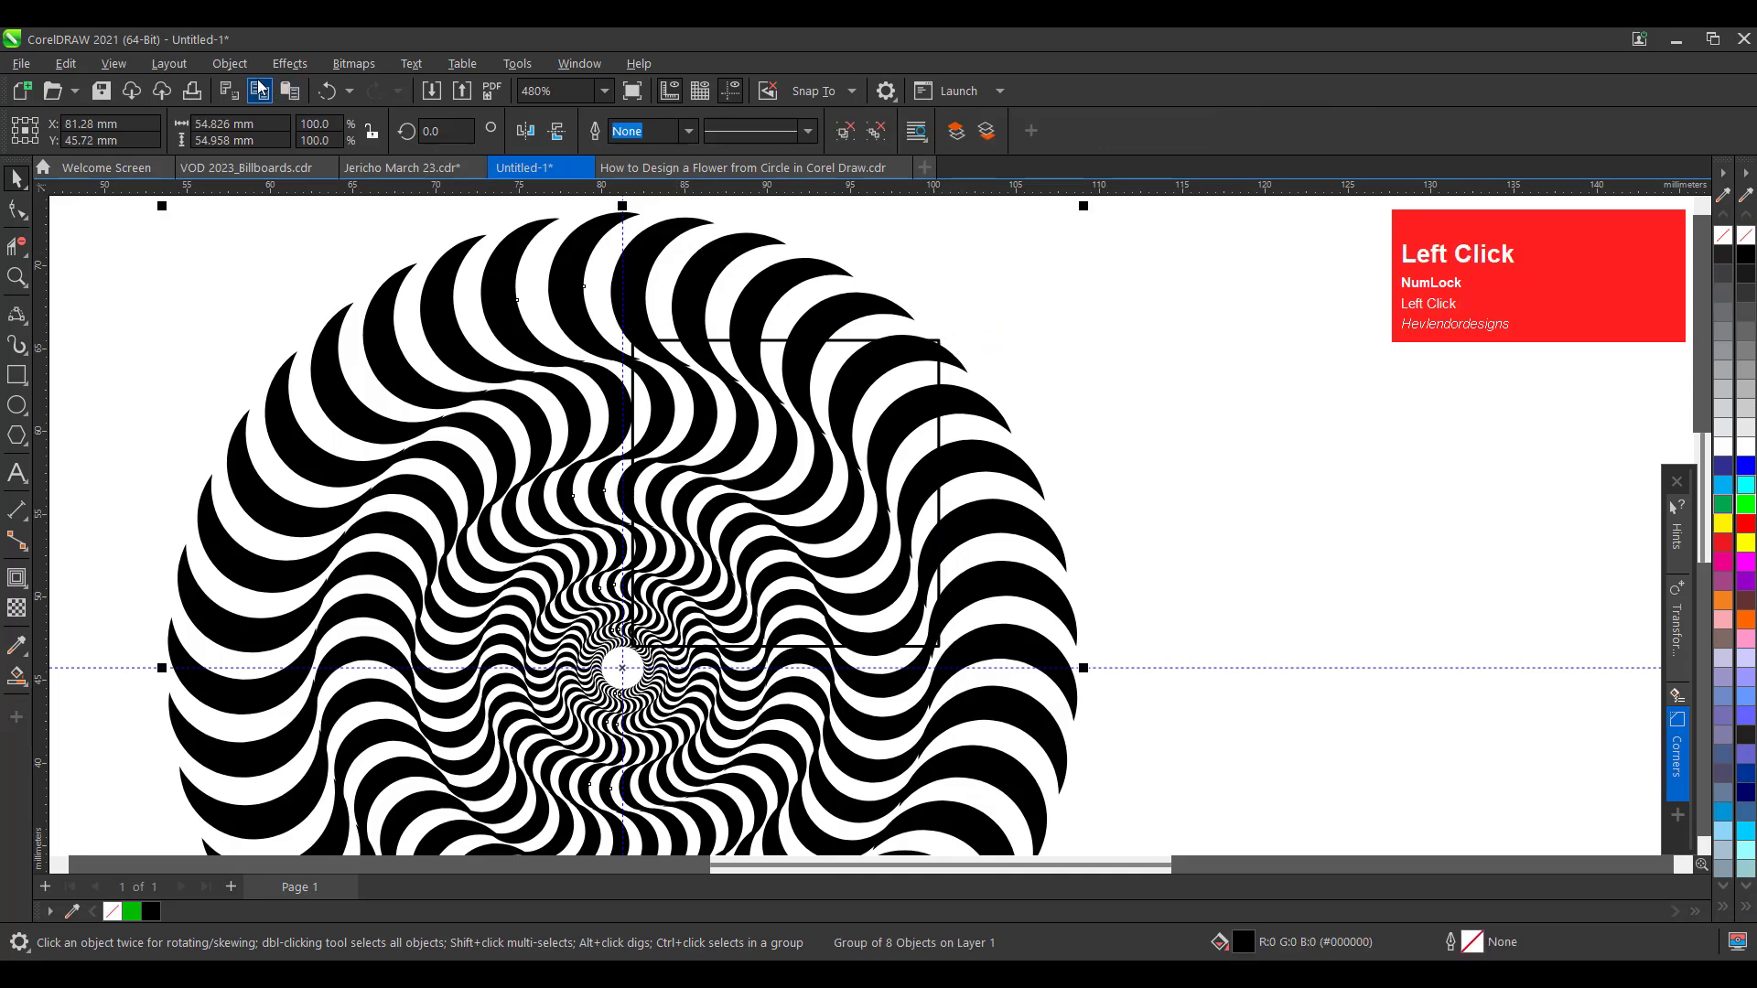
click(229, 63)
mouse_move(351, 147)
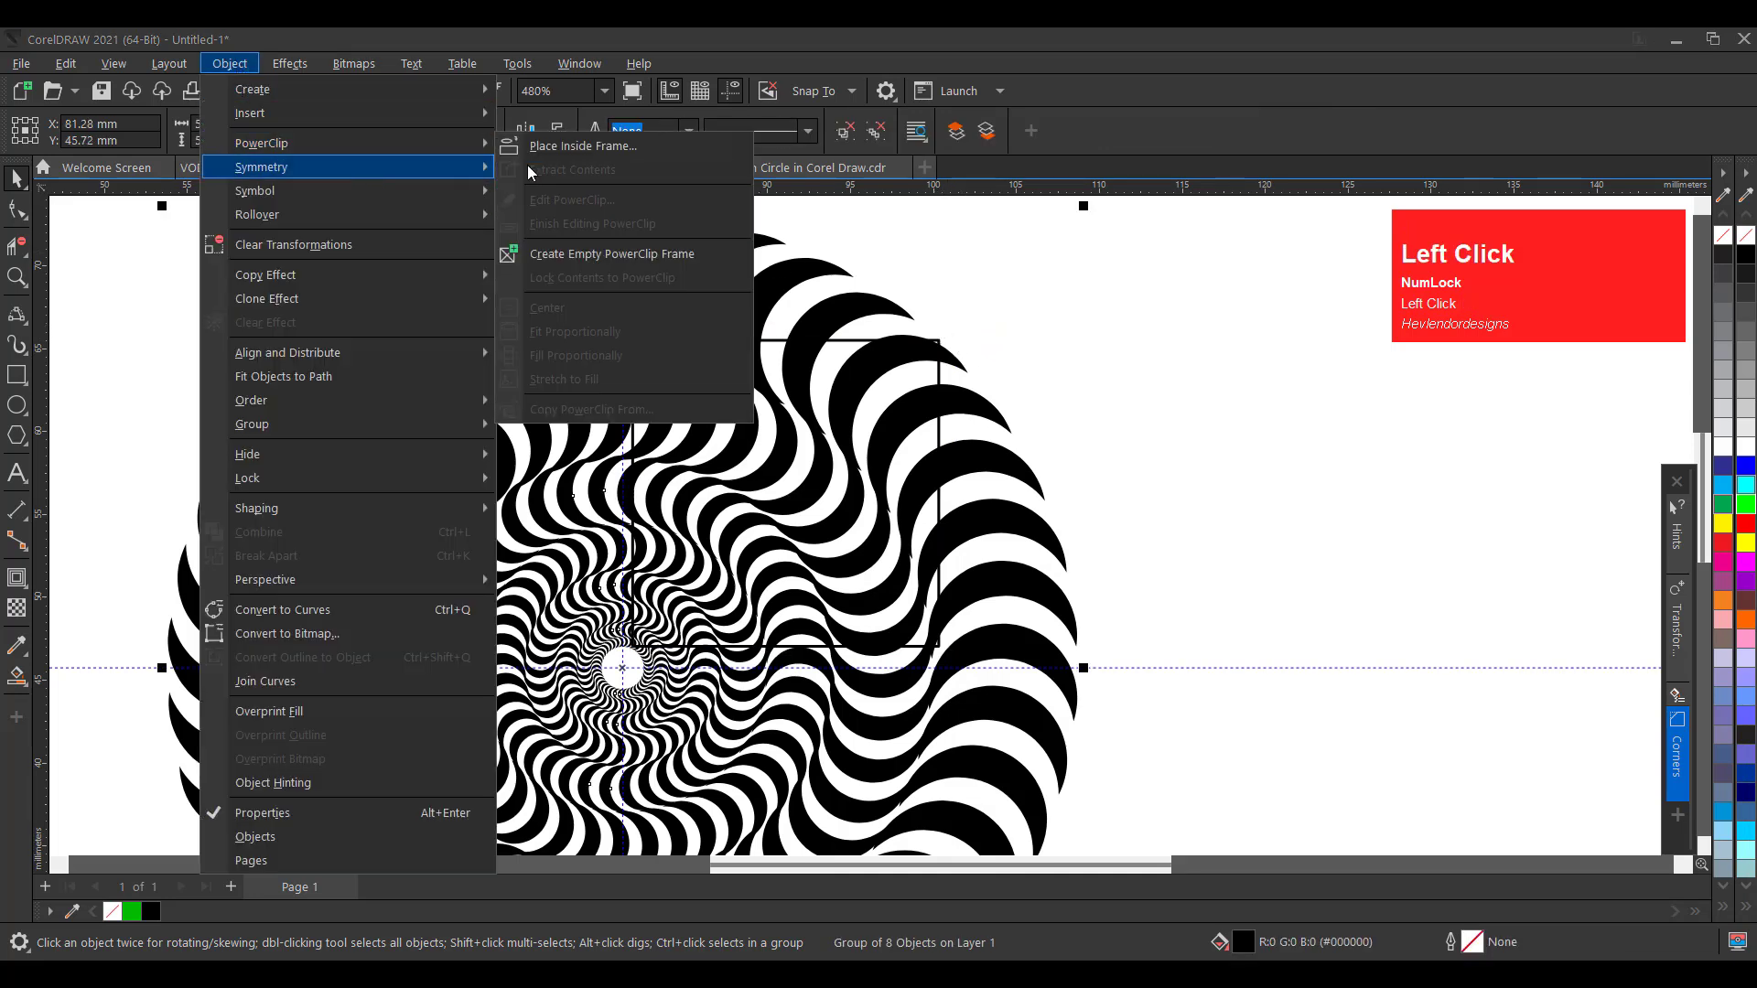
click(608, 146)
click(841, 342)
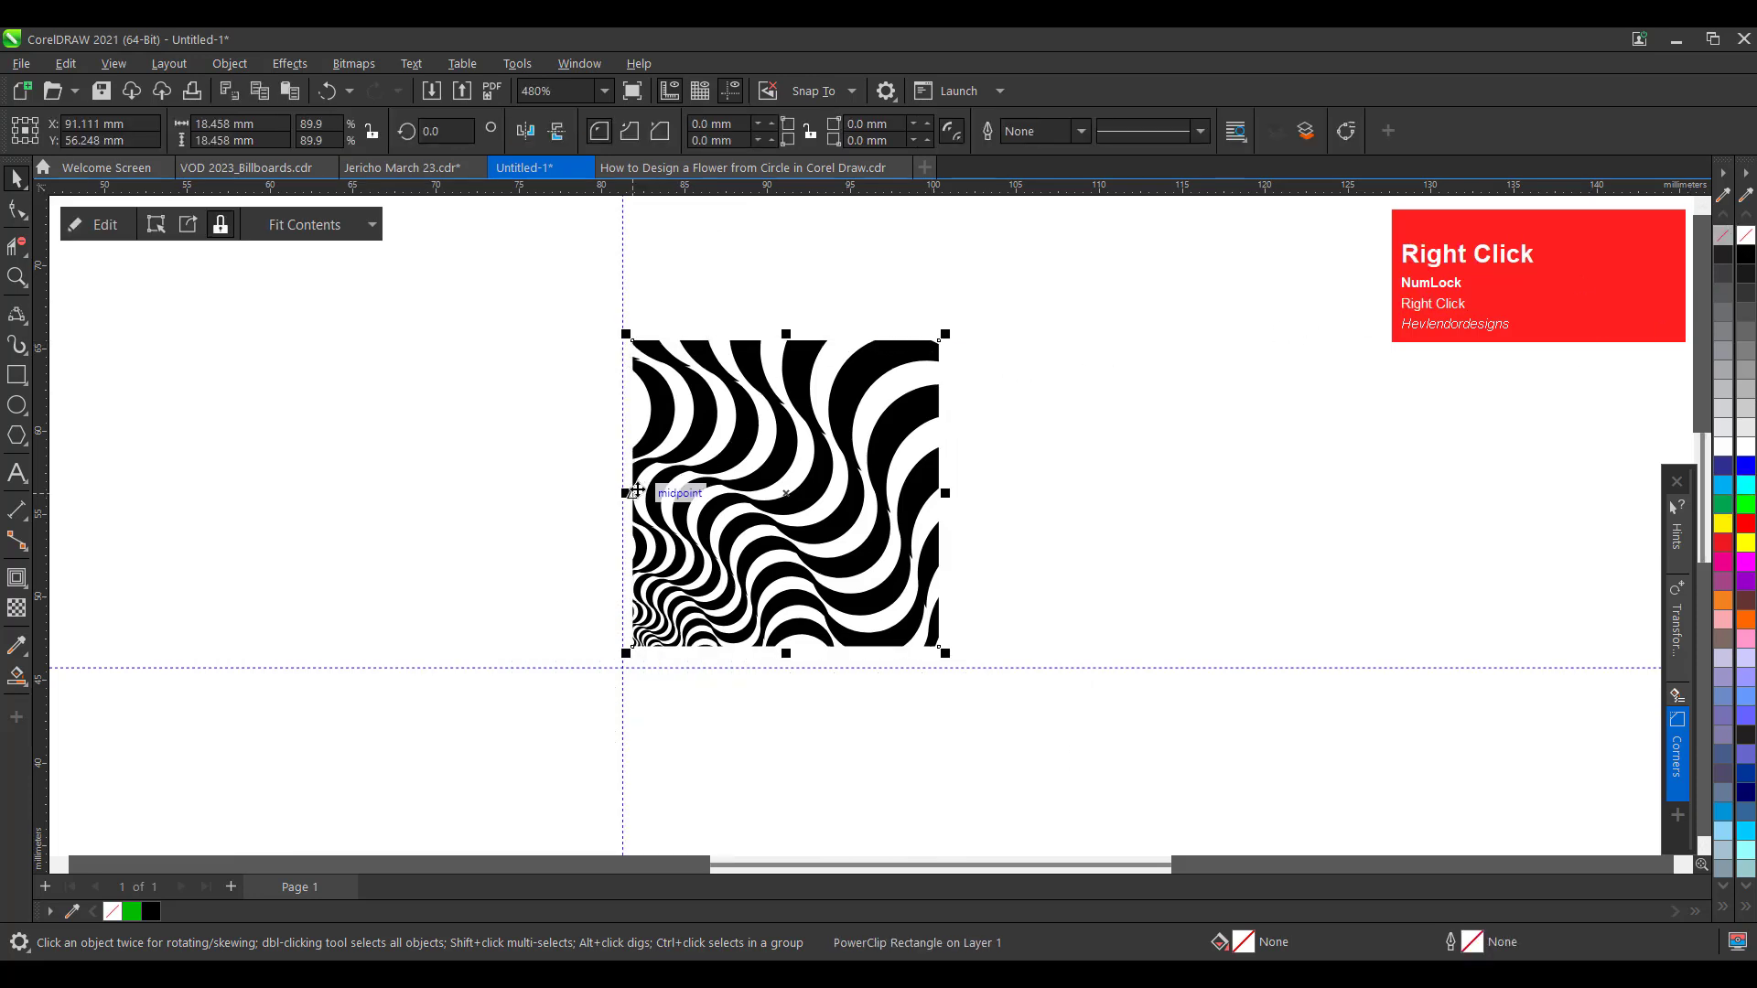
Mirror a copy of the clipped square to its right, and mirror a copy of both squares upward
drag(630, 494, 1043, 510)
ctrl+right_click(1031, 533)
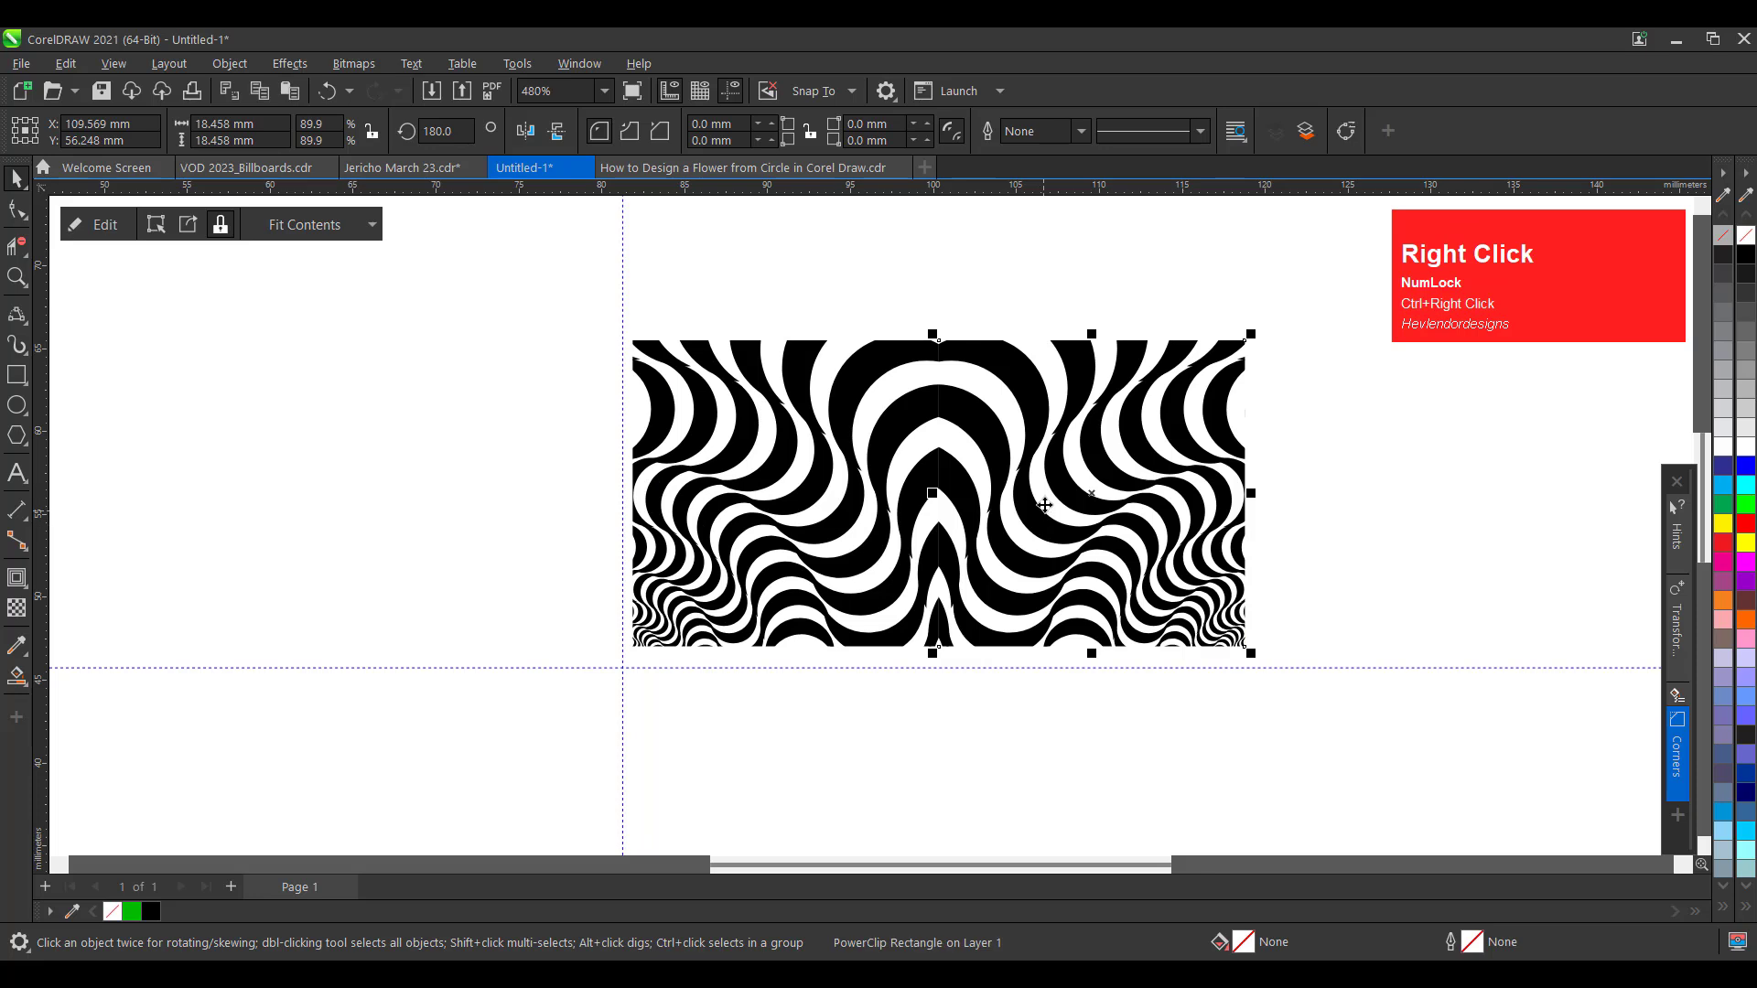
shift+click(860, 462)
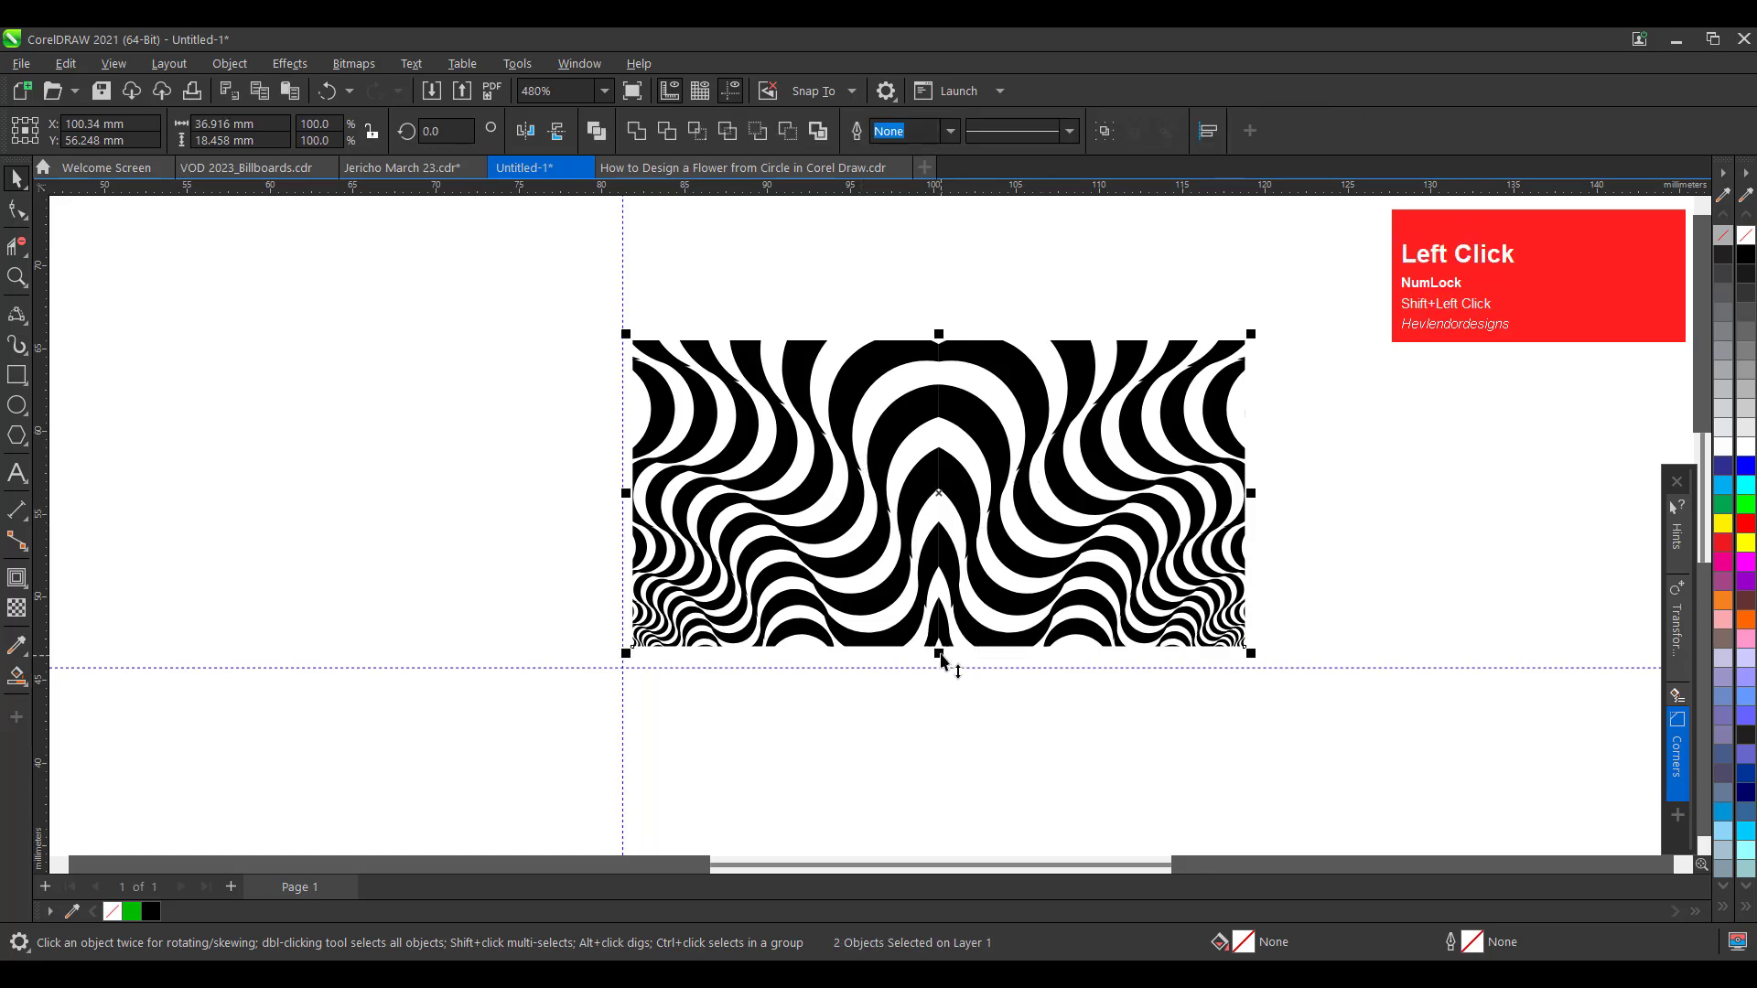
drag(978, 434, 988, 326)
ctrl+right_click(988, 325)
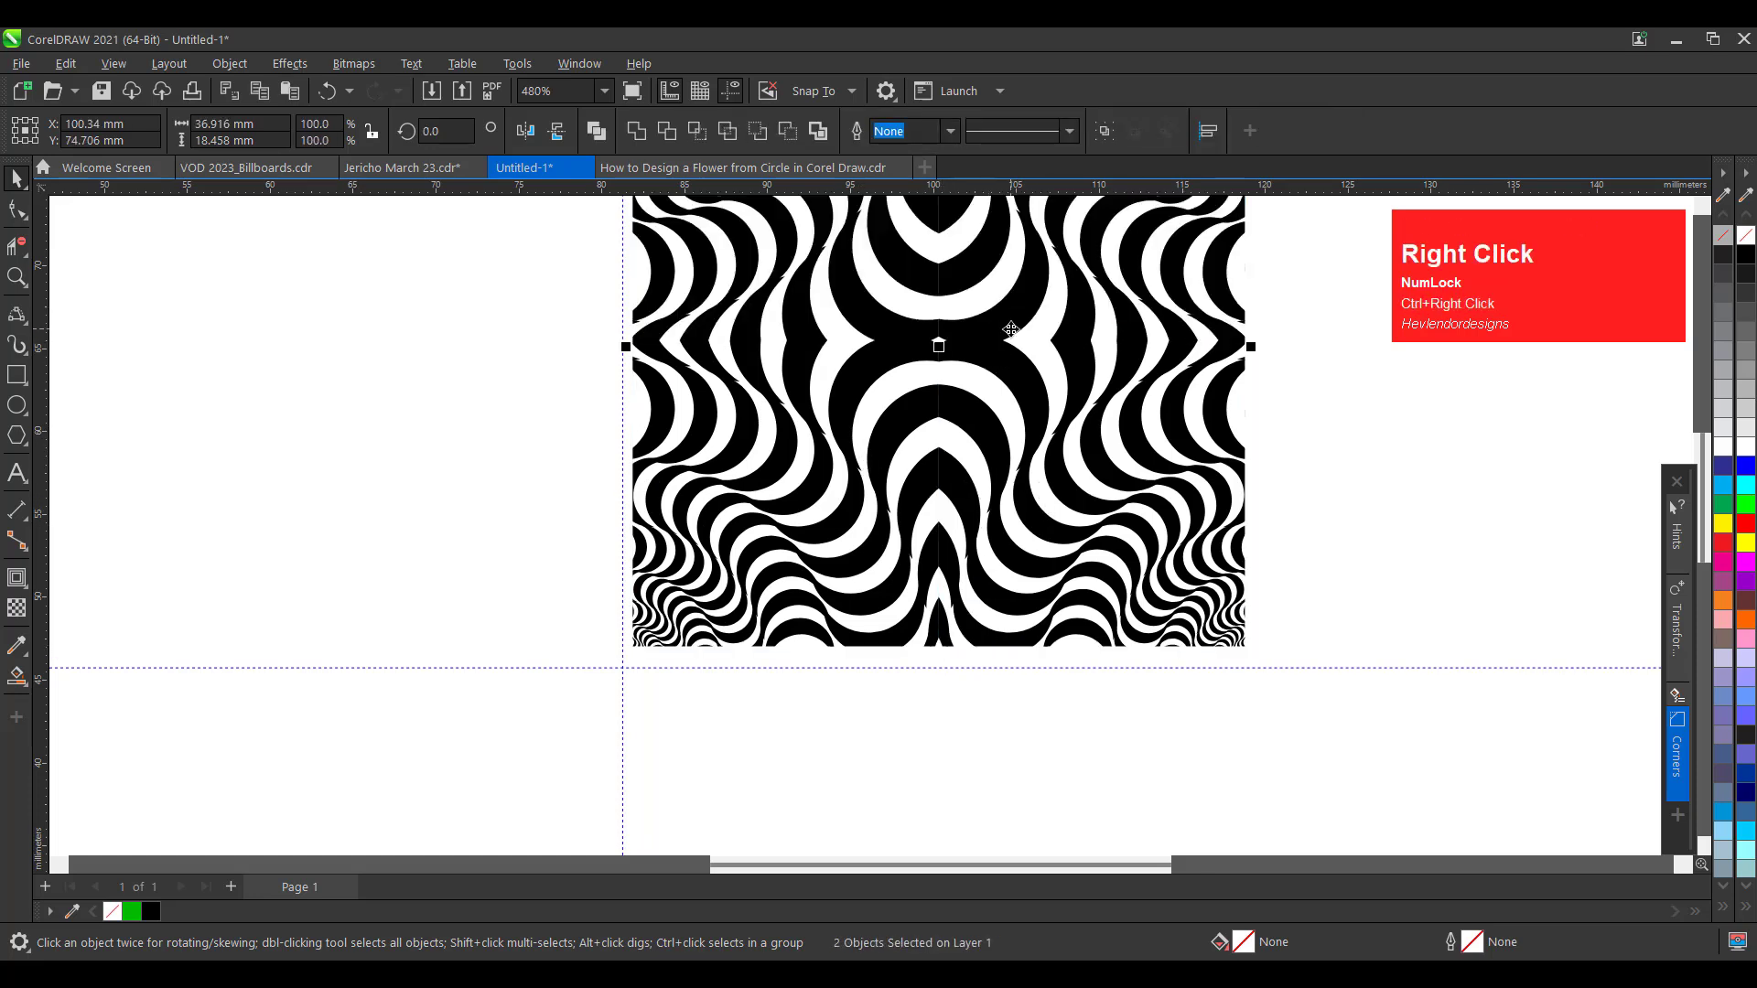
Move the circular pattern completely off the left side of the page and group the four mirrored squares
click(16, 277)
right_click(892, 406)
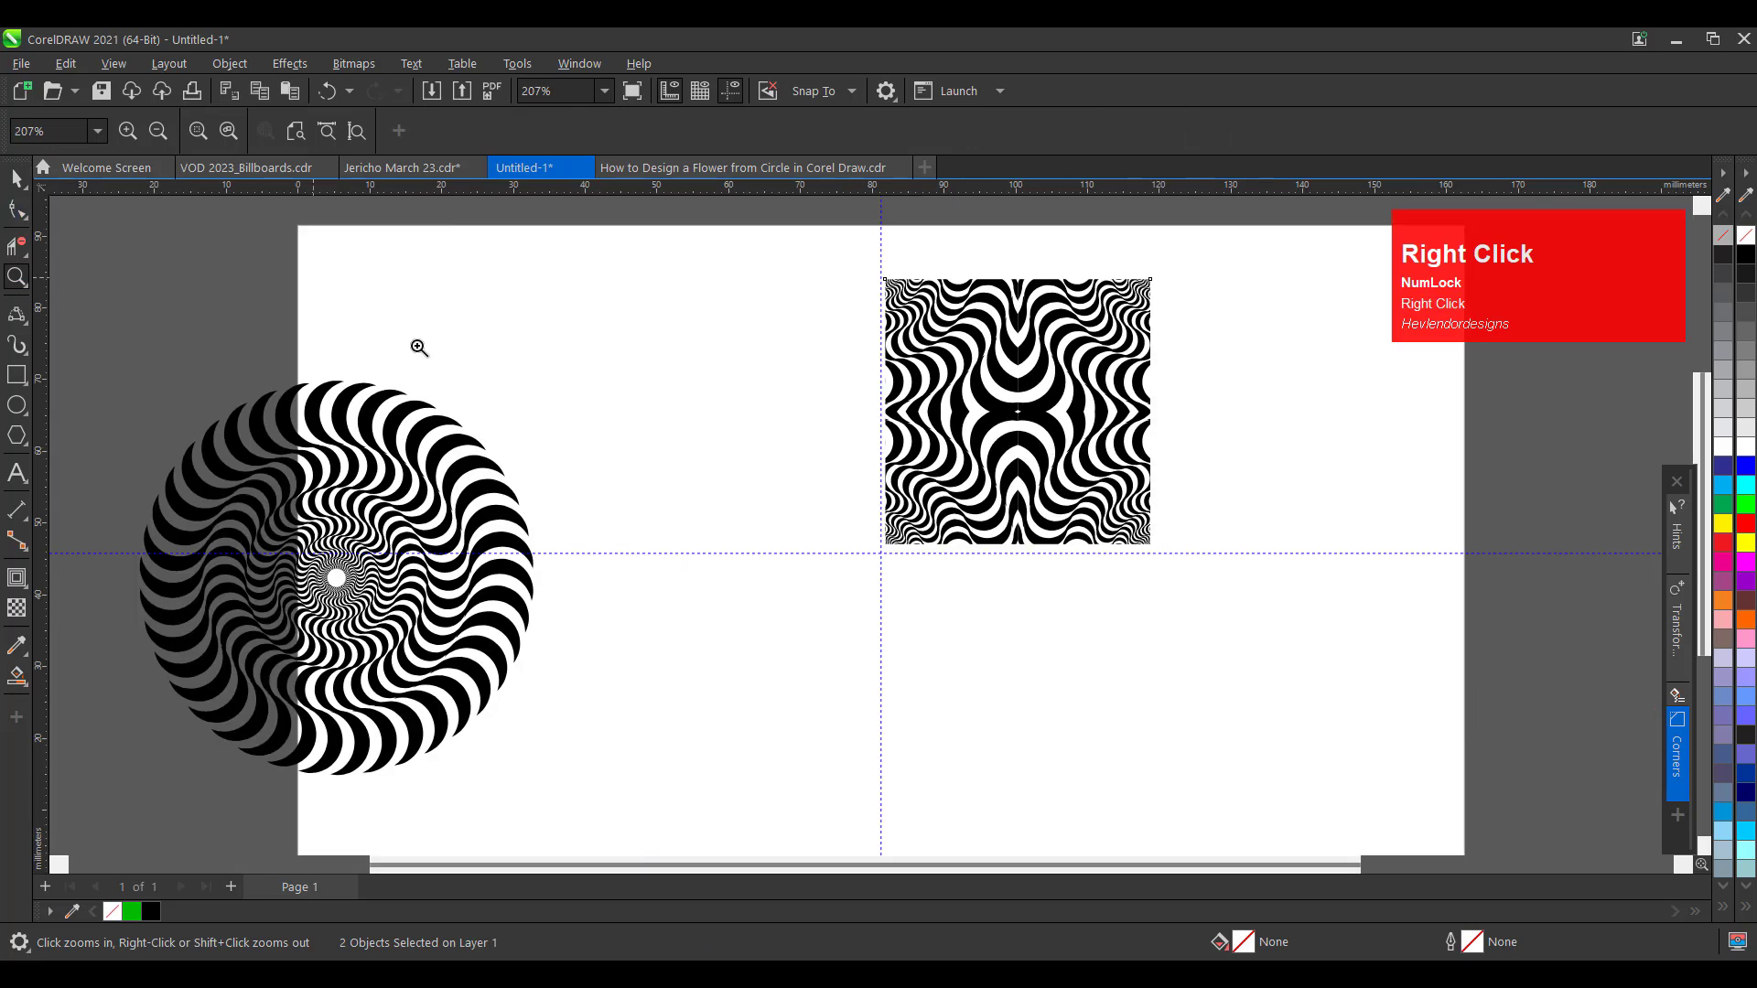
right_click(838, 477)
click(16, 177)
click(384, 499)
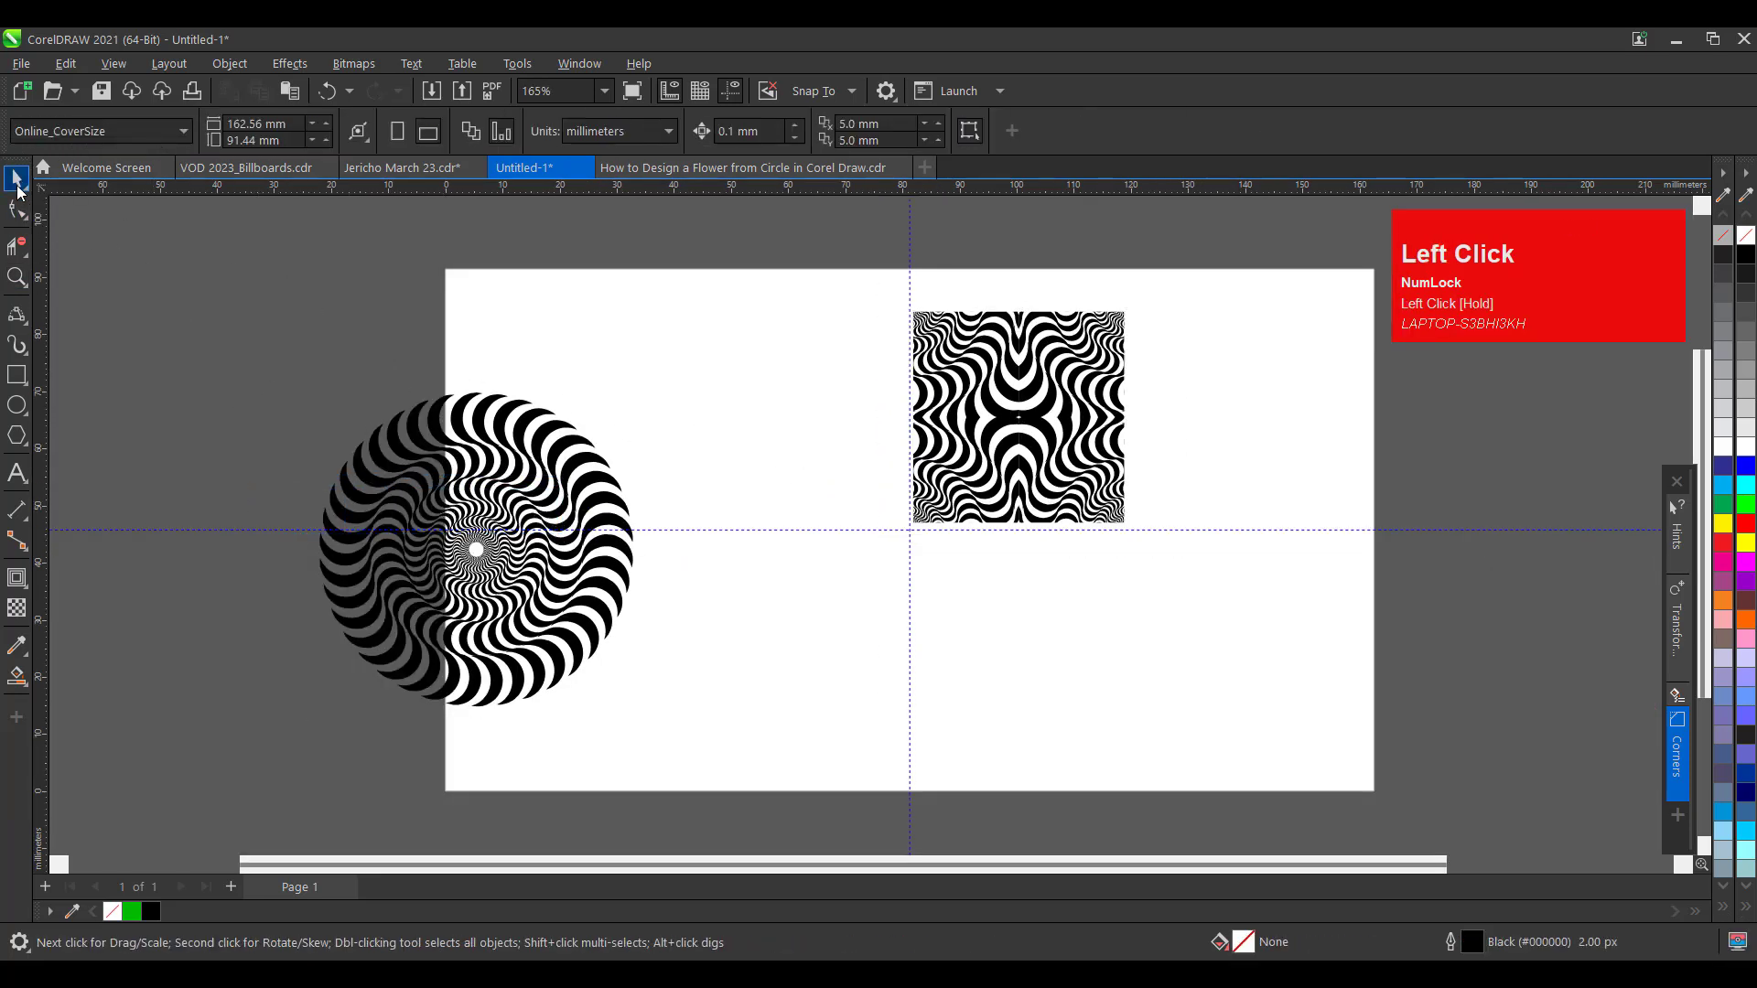
click(486, 488)
click(293, 446)
click(489, 472)
drag(469, 552, 279, 525)
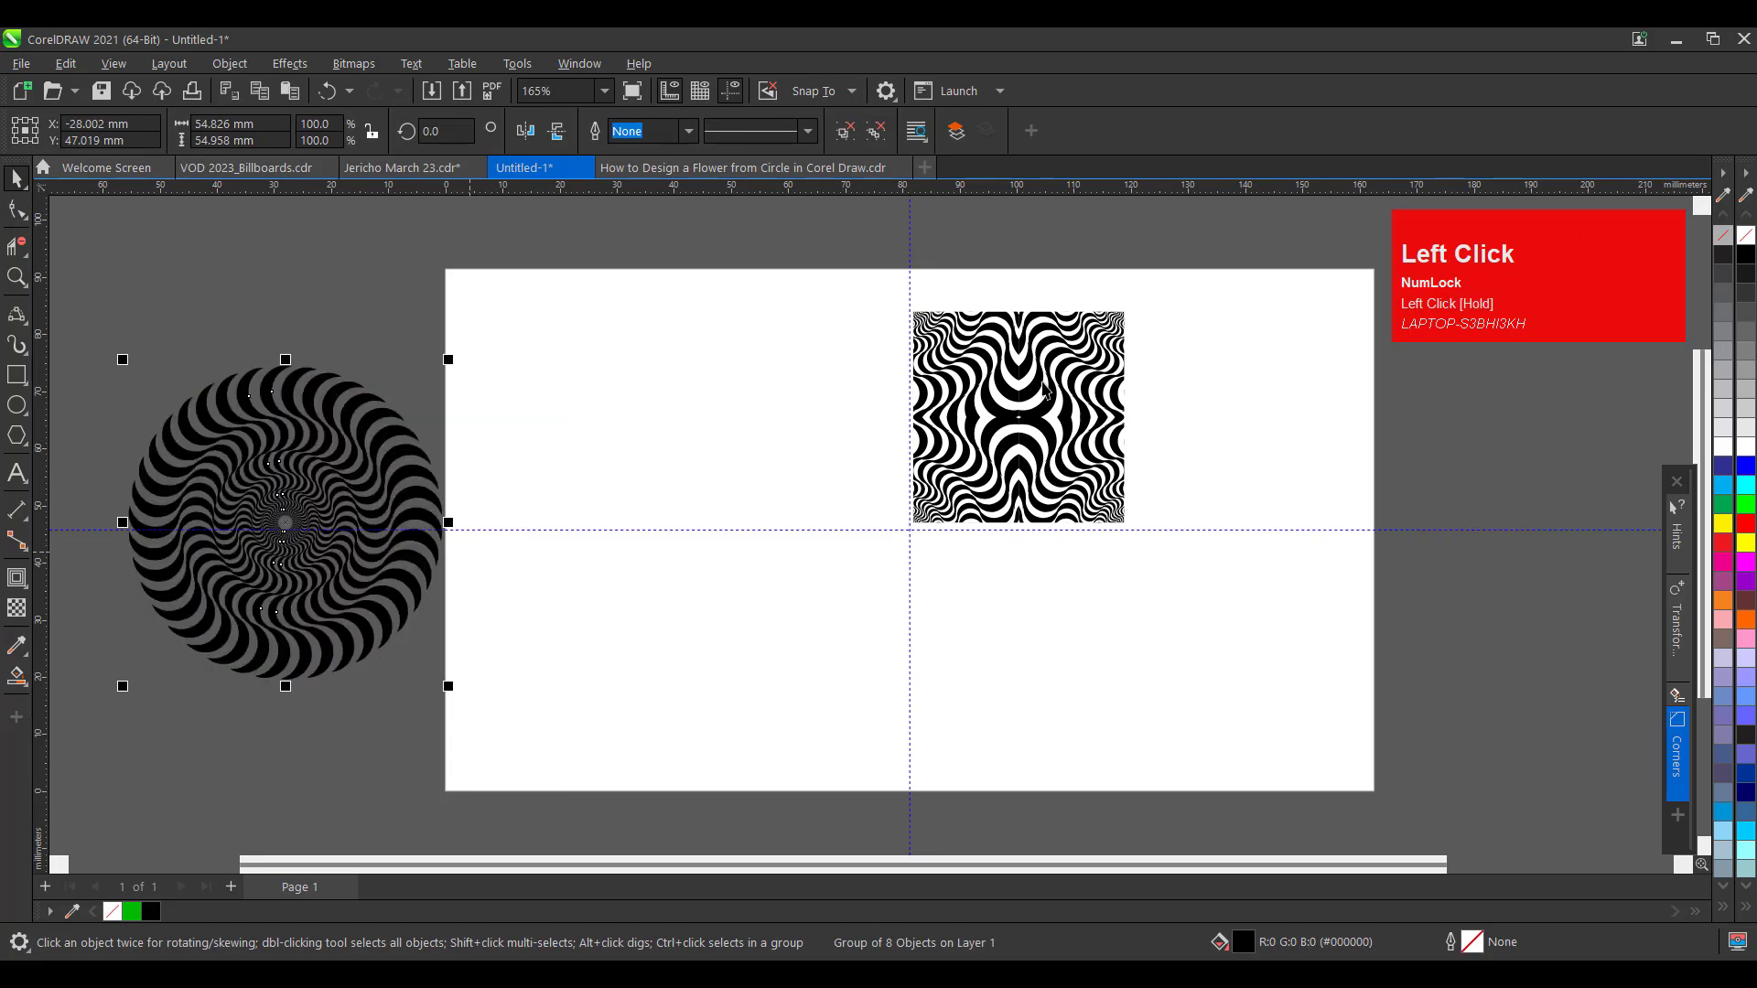
drag(860, 255, 1208, 600)
click(835, 436)
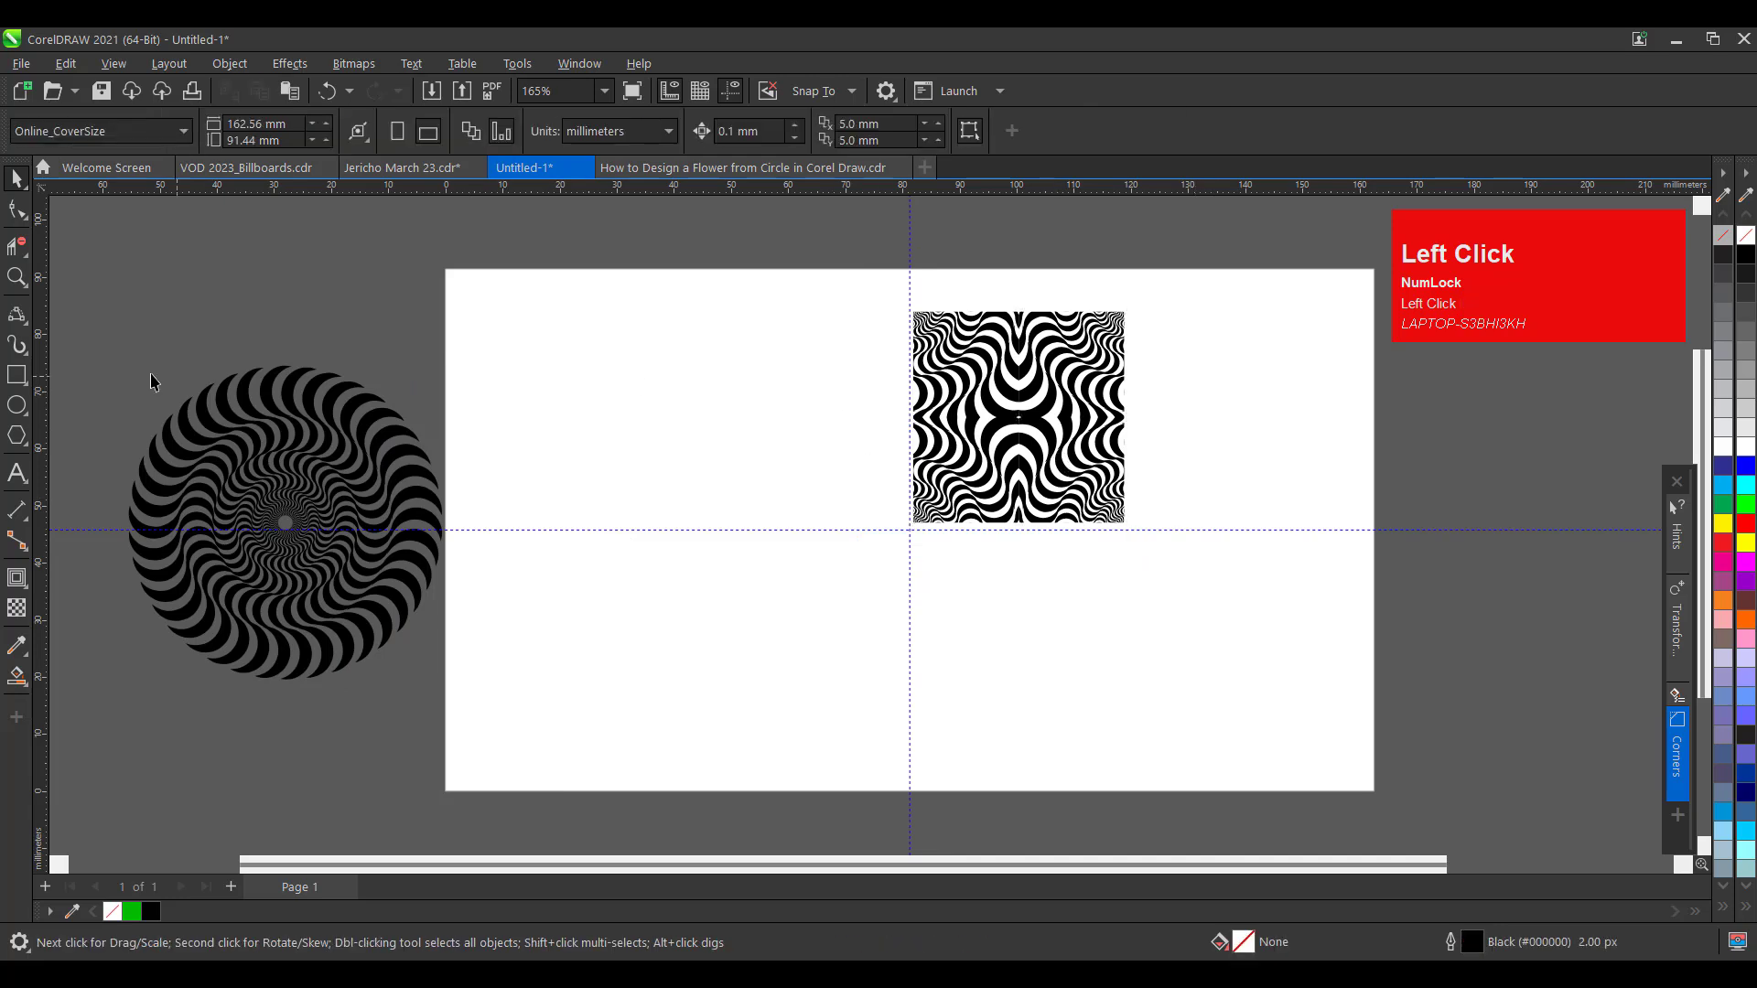
Draw a 162.56 × 91.44 mm rectangle covering the whole page and centre it on the page
click(17, 375)
mouse_move(446, 269)
mouse_down()
mouse_move(1004, 777)
mouse_move(1378, 793)
mouse_up()
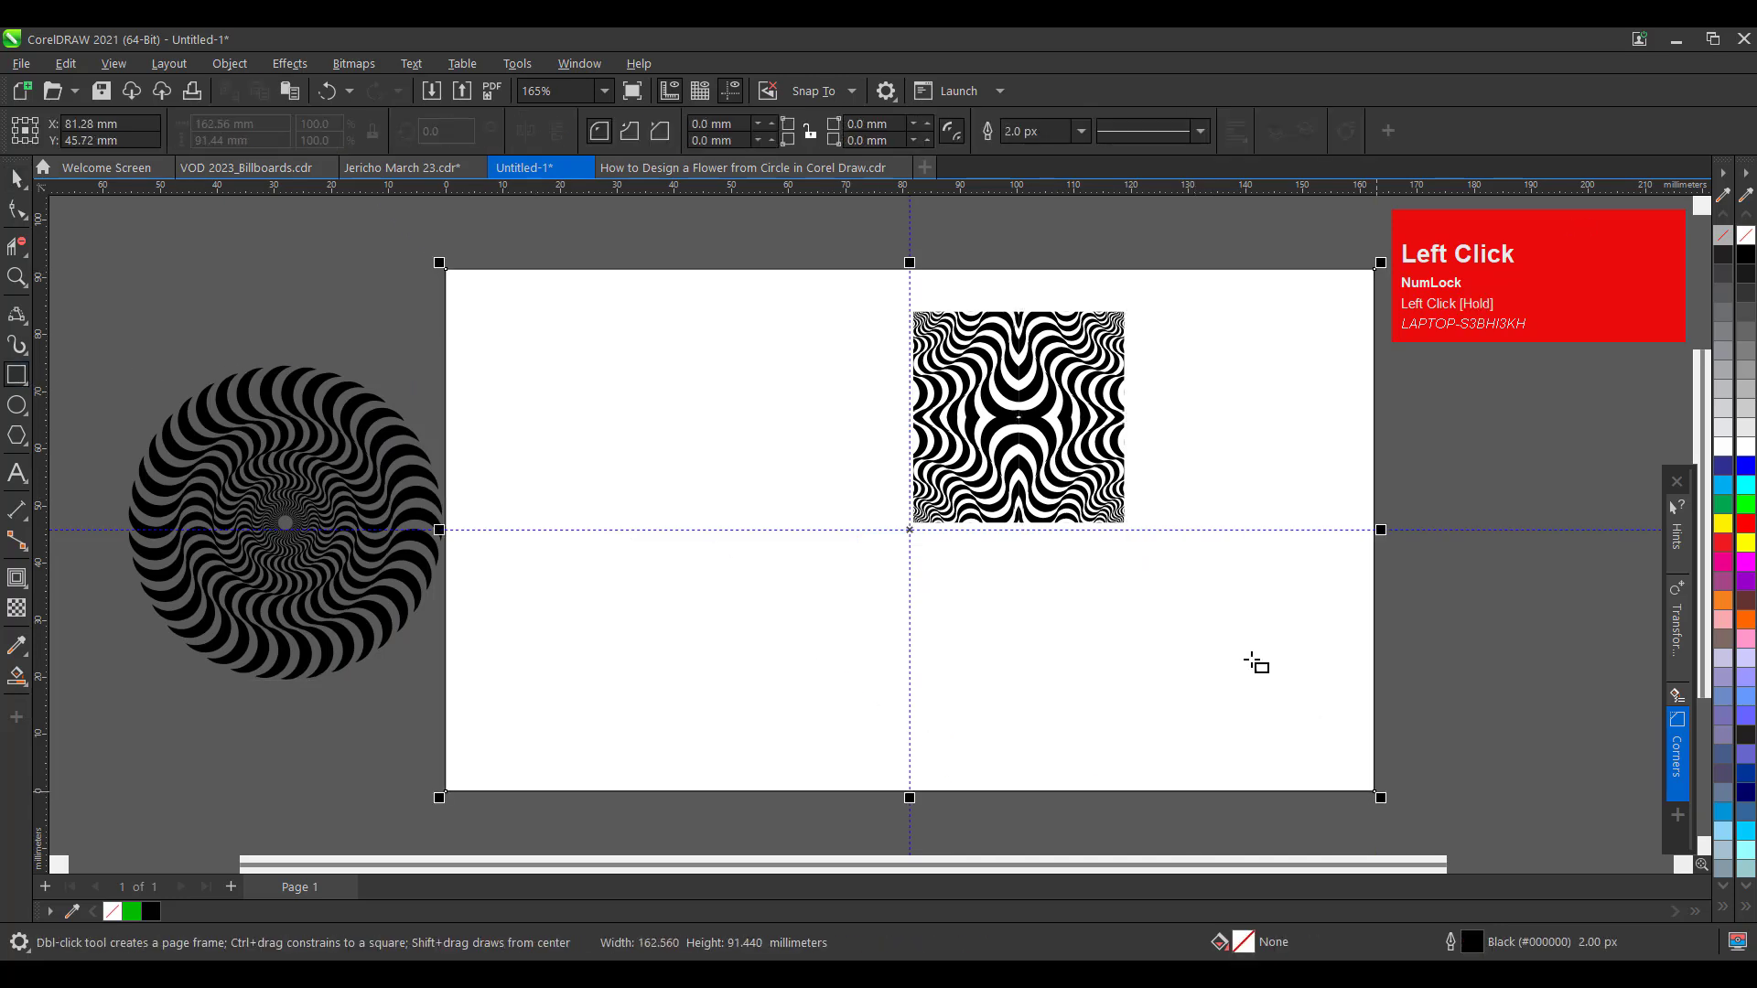
key(space)
drag(837, 242, 1245, 586)
drag(1373, 601, 1105, 483)
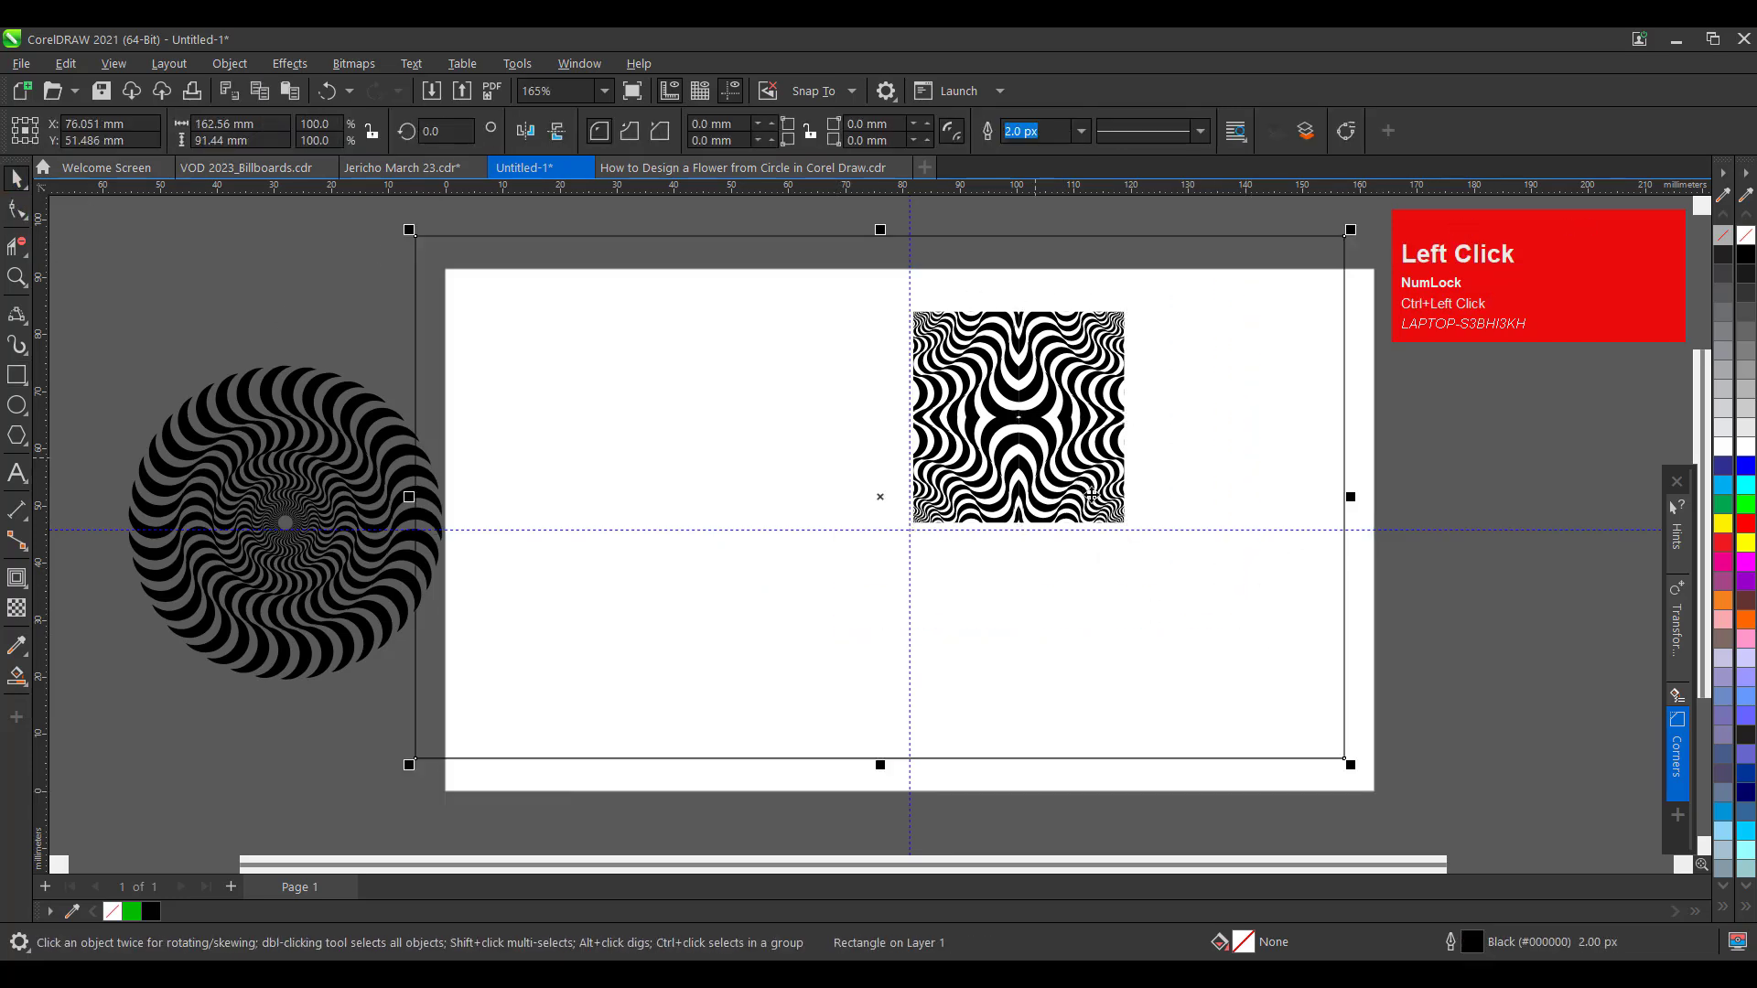
key(p)
click(1129, 448)
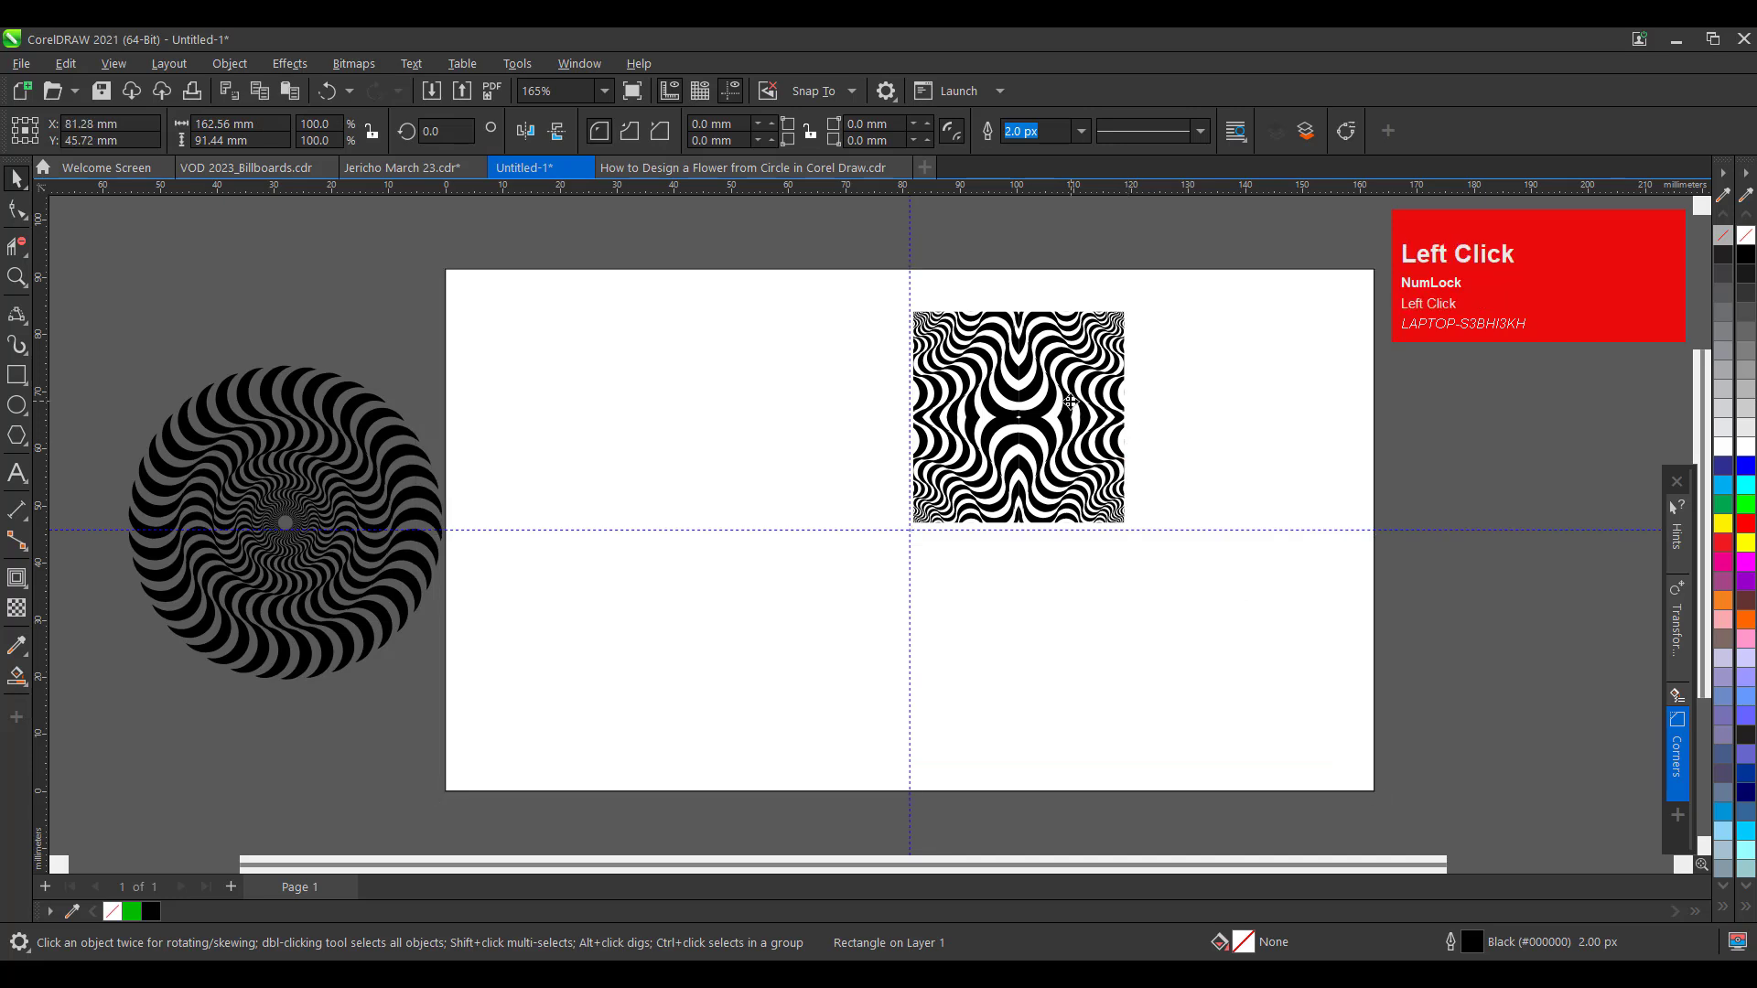
PowerClip the grouped mirrored squares inside the page-sized rectangle and make the contents fill the frame proportionally
alt+click(1078, 395)
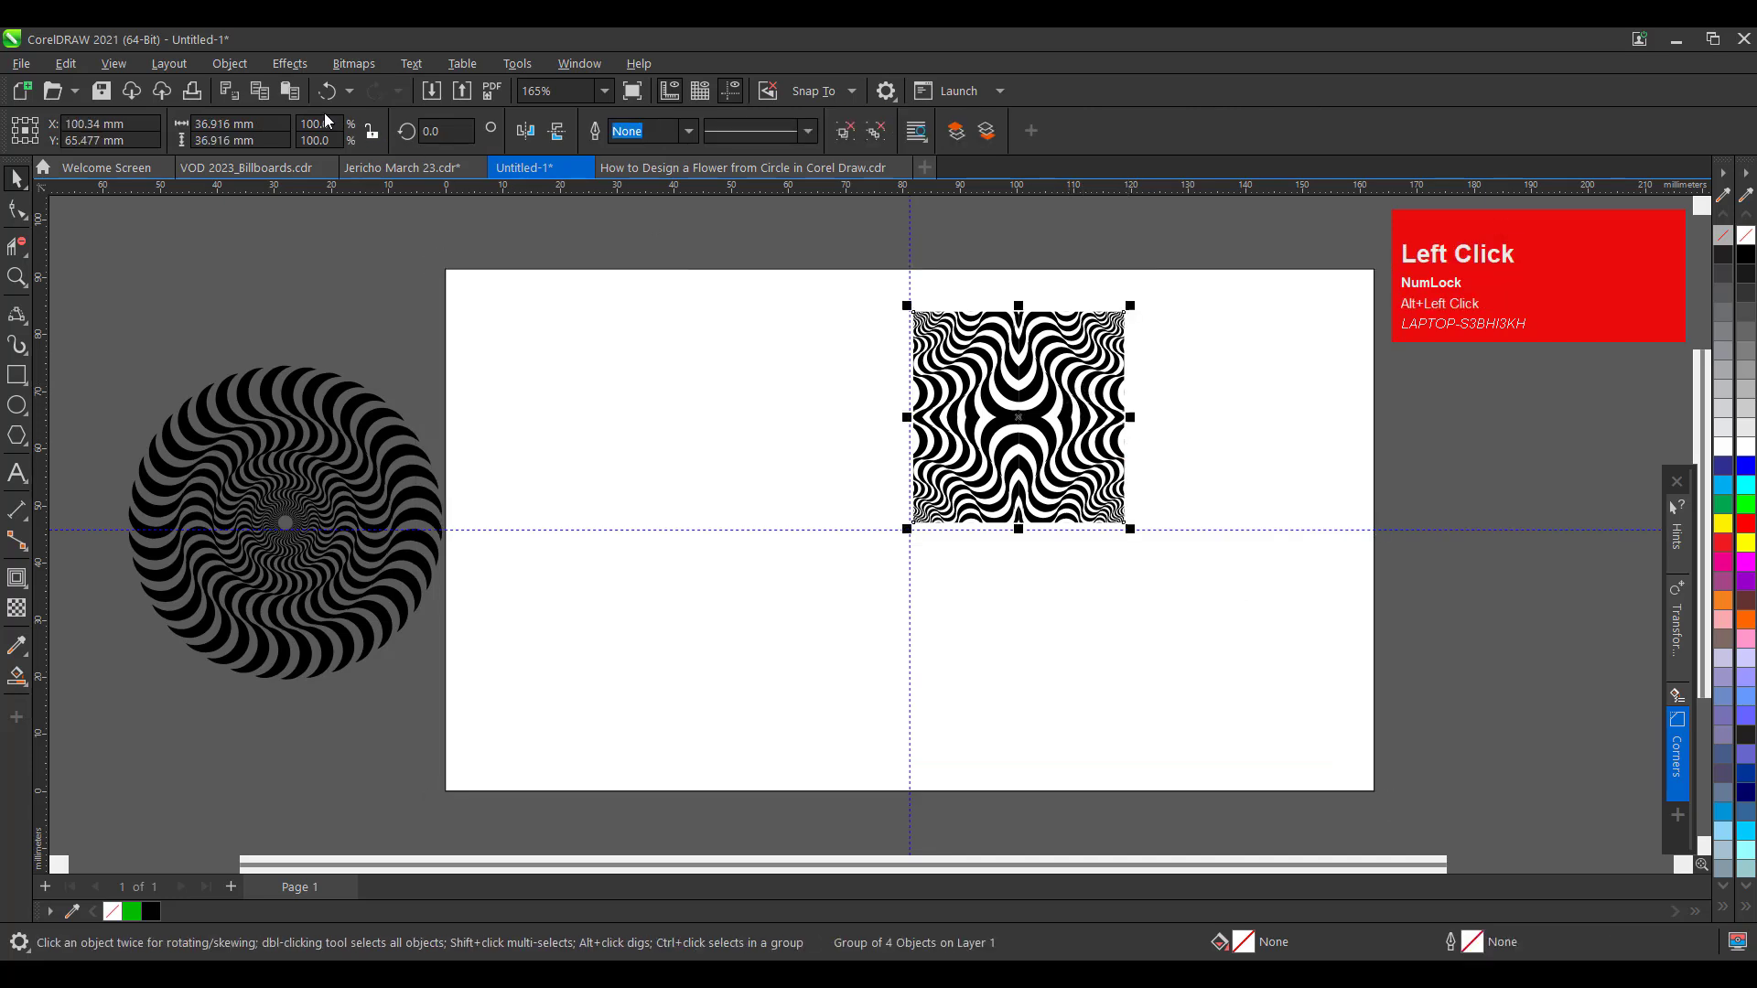
click(289, 63)
mouse_move(234, 69)
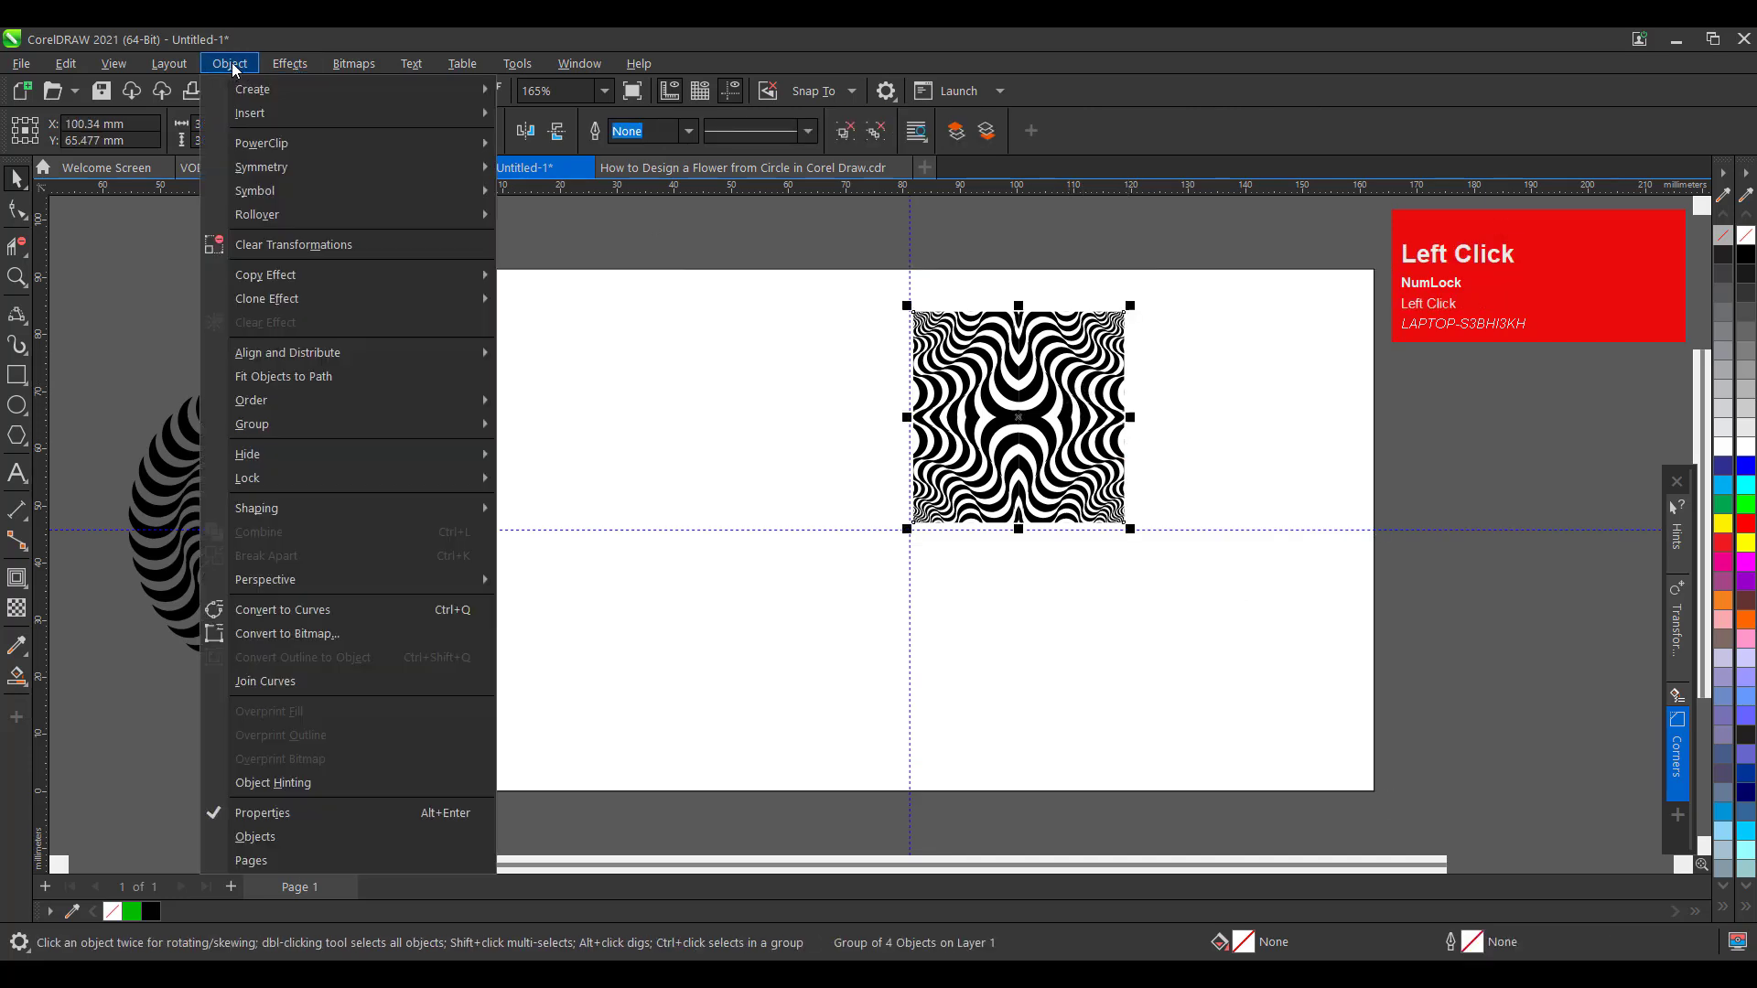
mouse_move(333, 145)
click(549, 146)
click(815, 361)
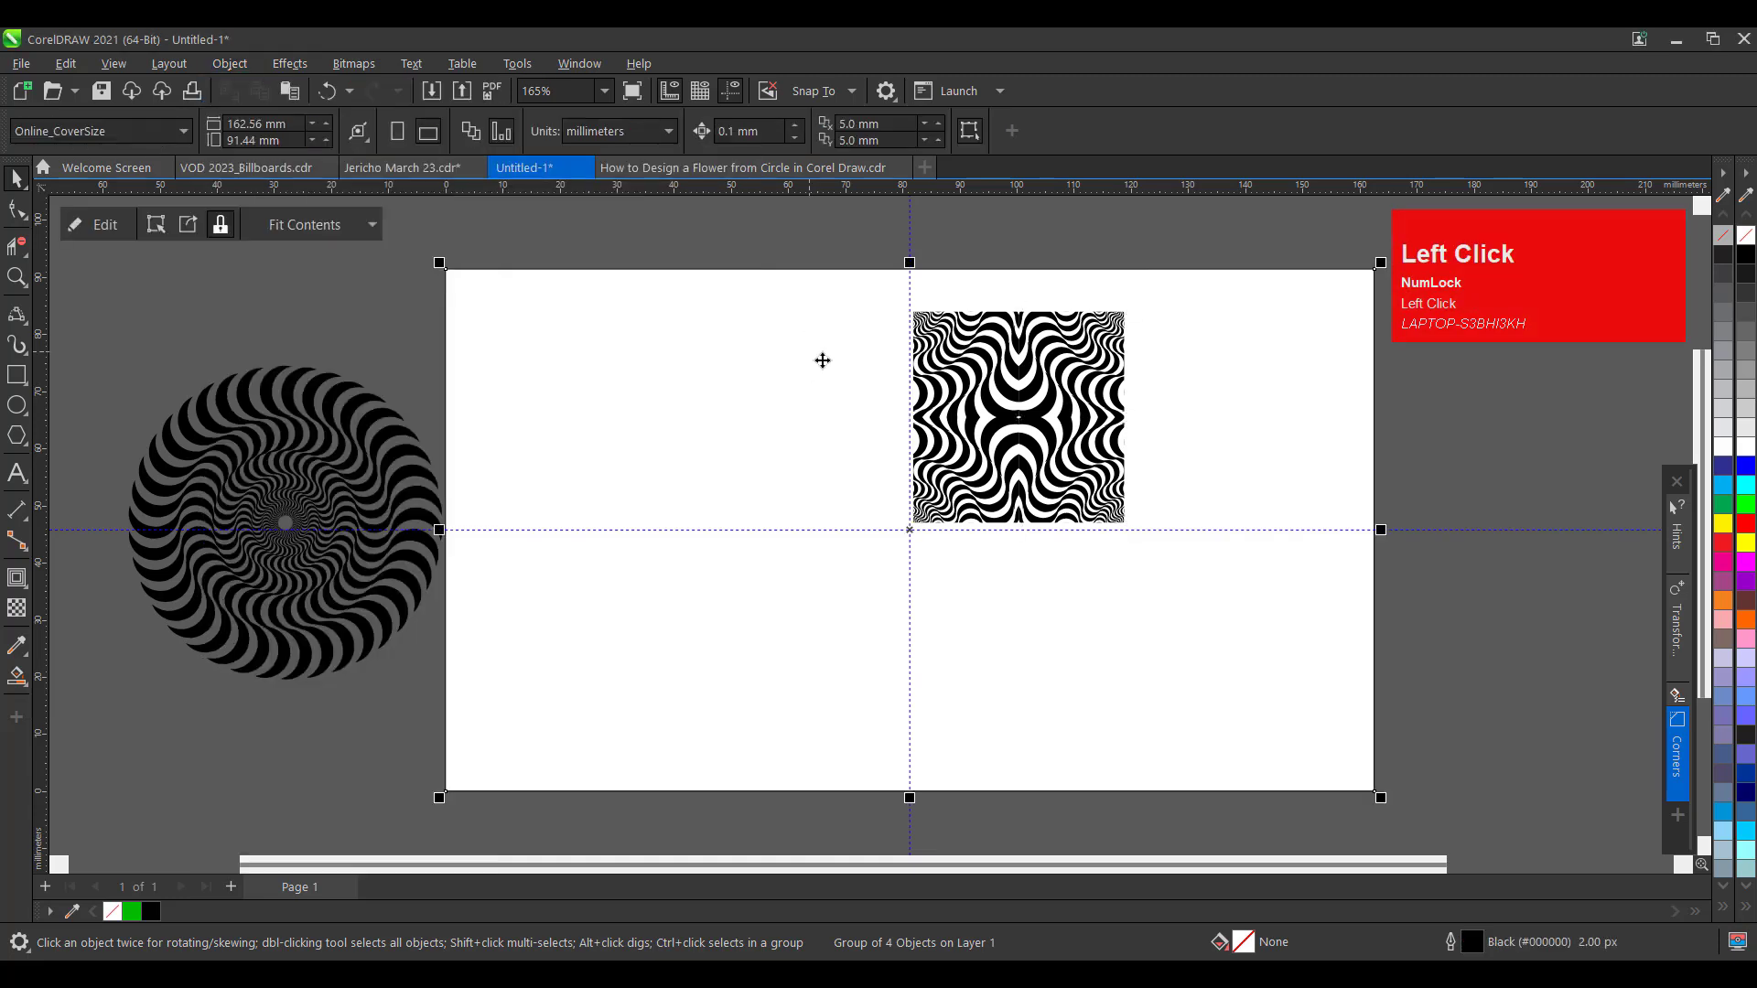
click(371, 225)
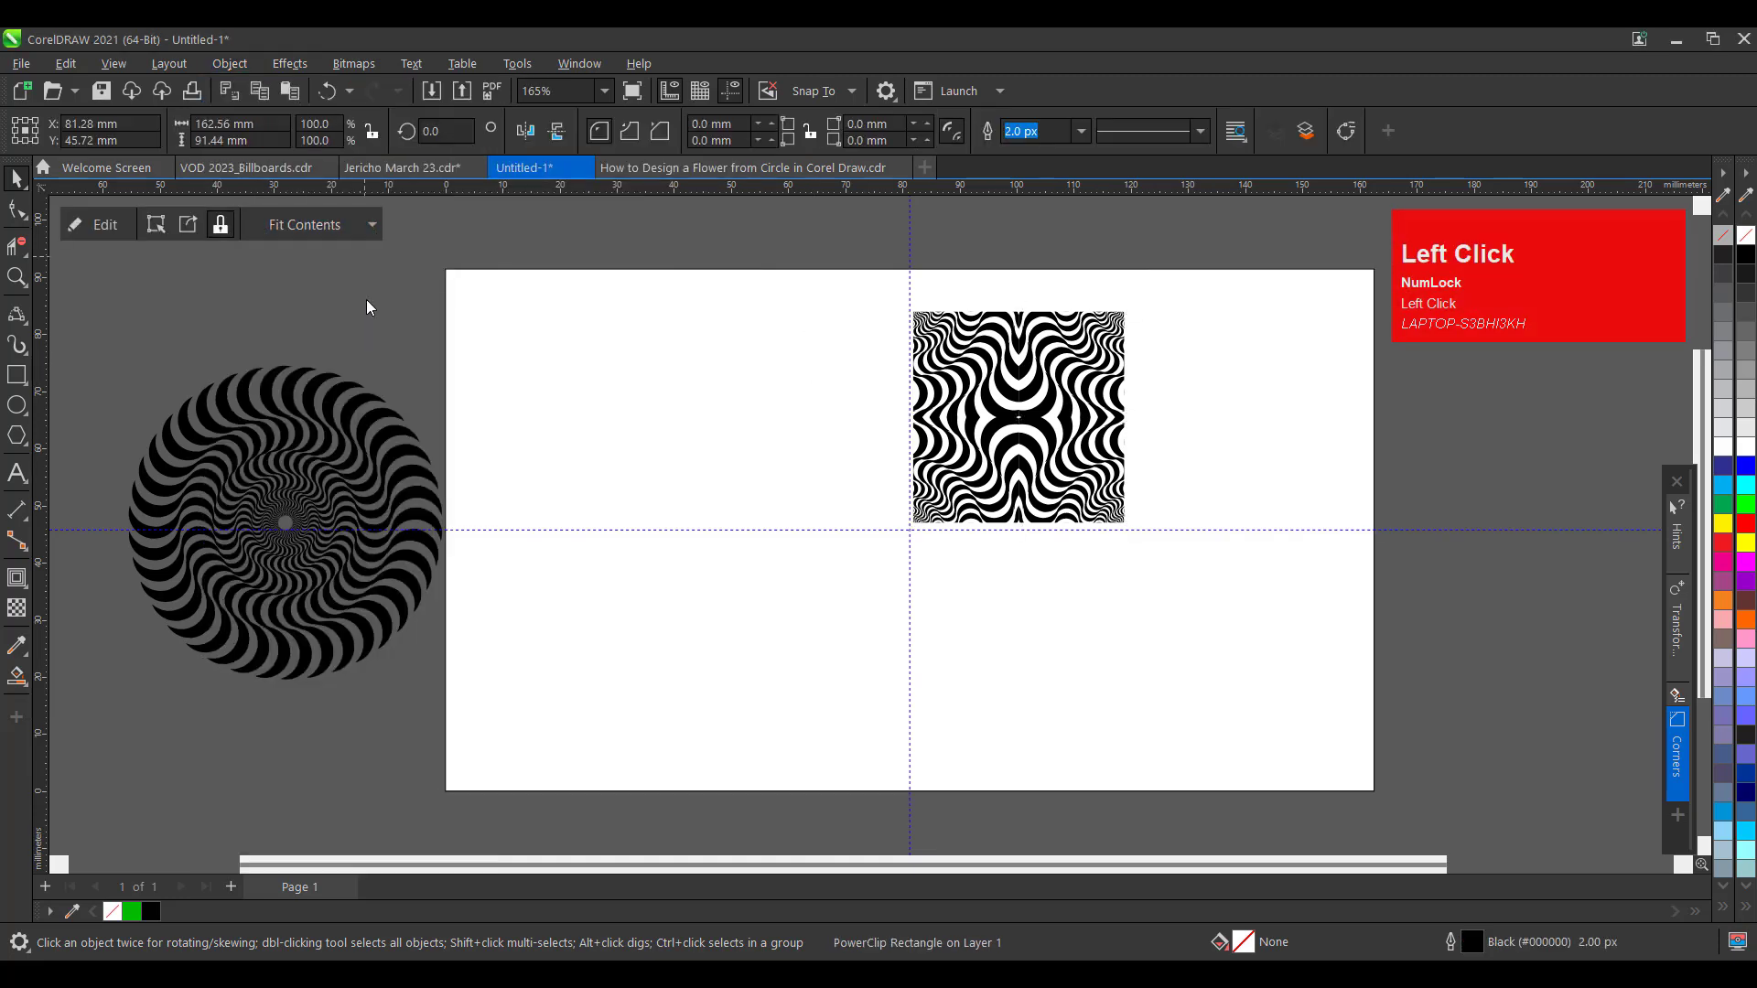
click(380, 304)
Delete the vertical guideline in the middle of the page
click(904, 224)
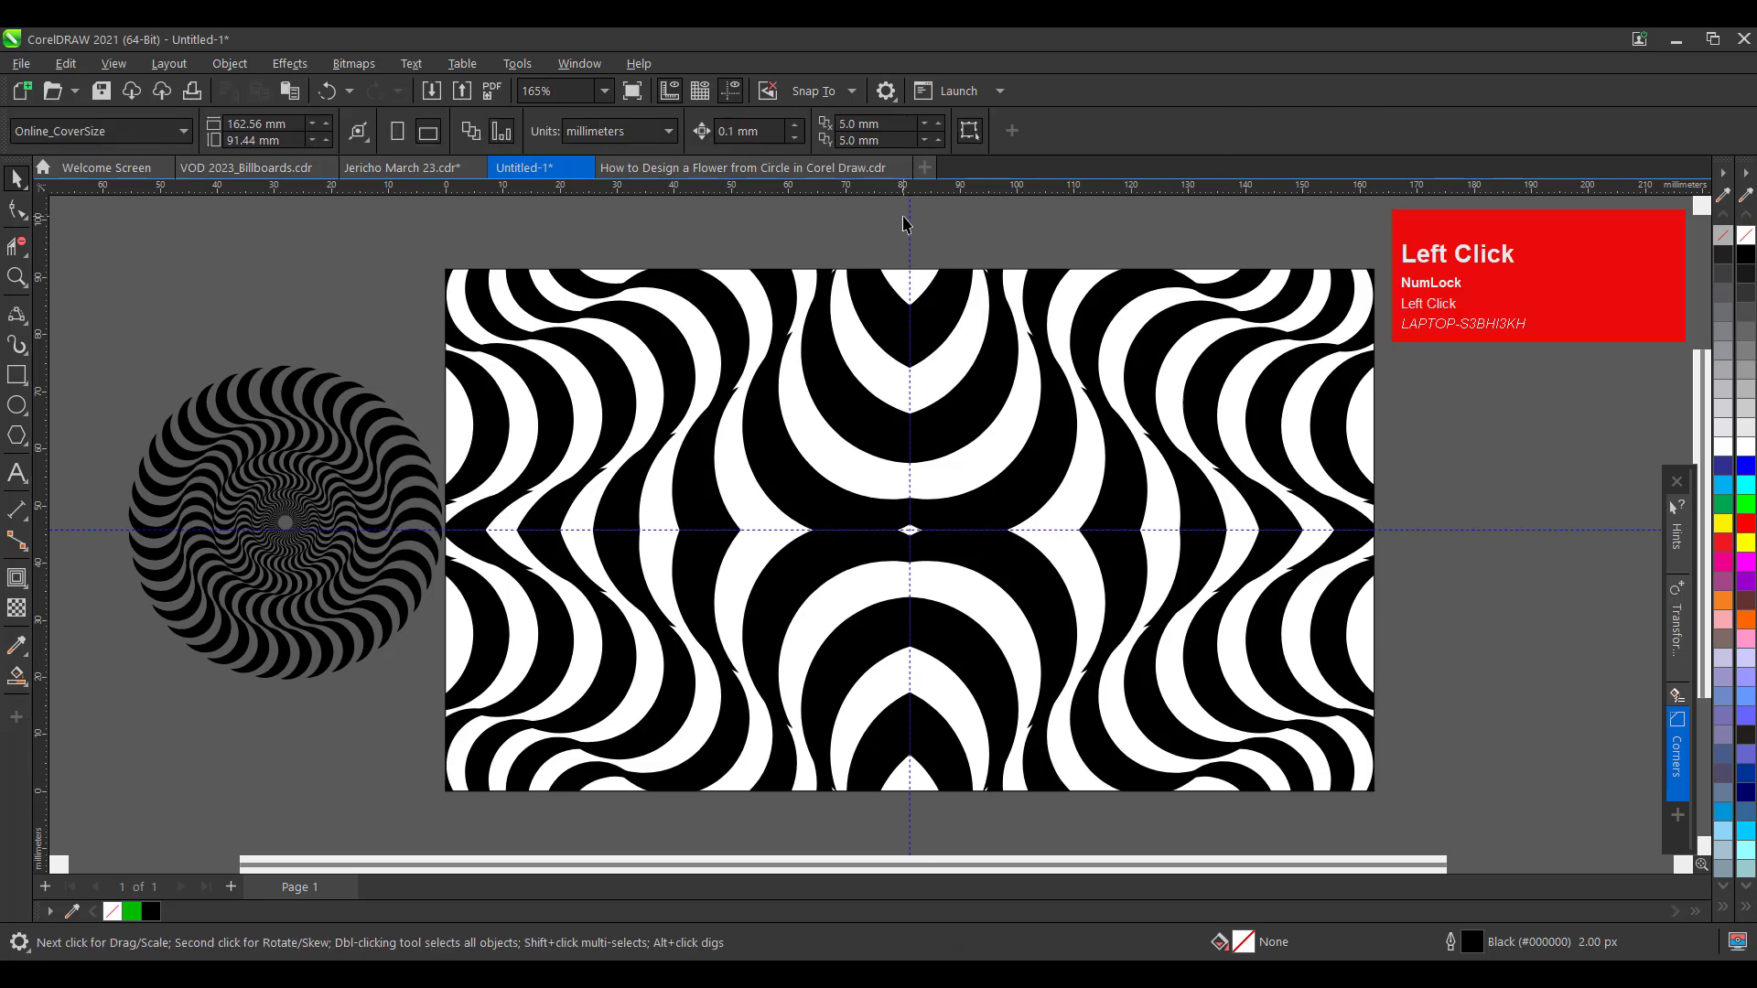
click(910, 219)
key(Delete)
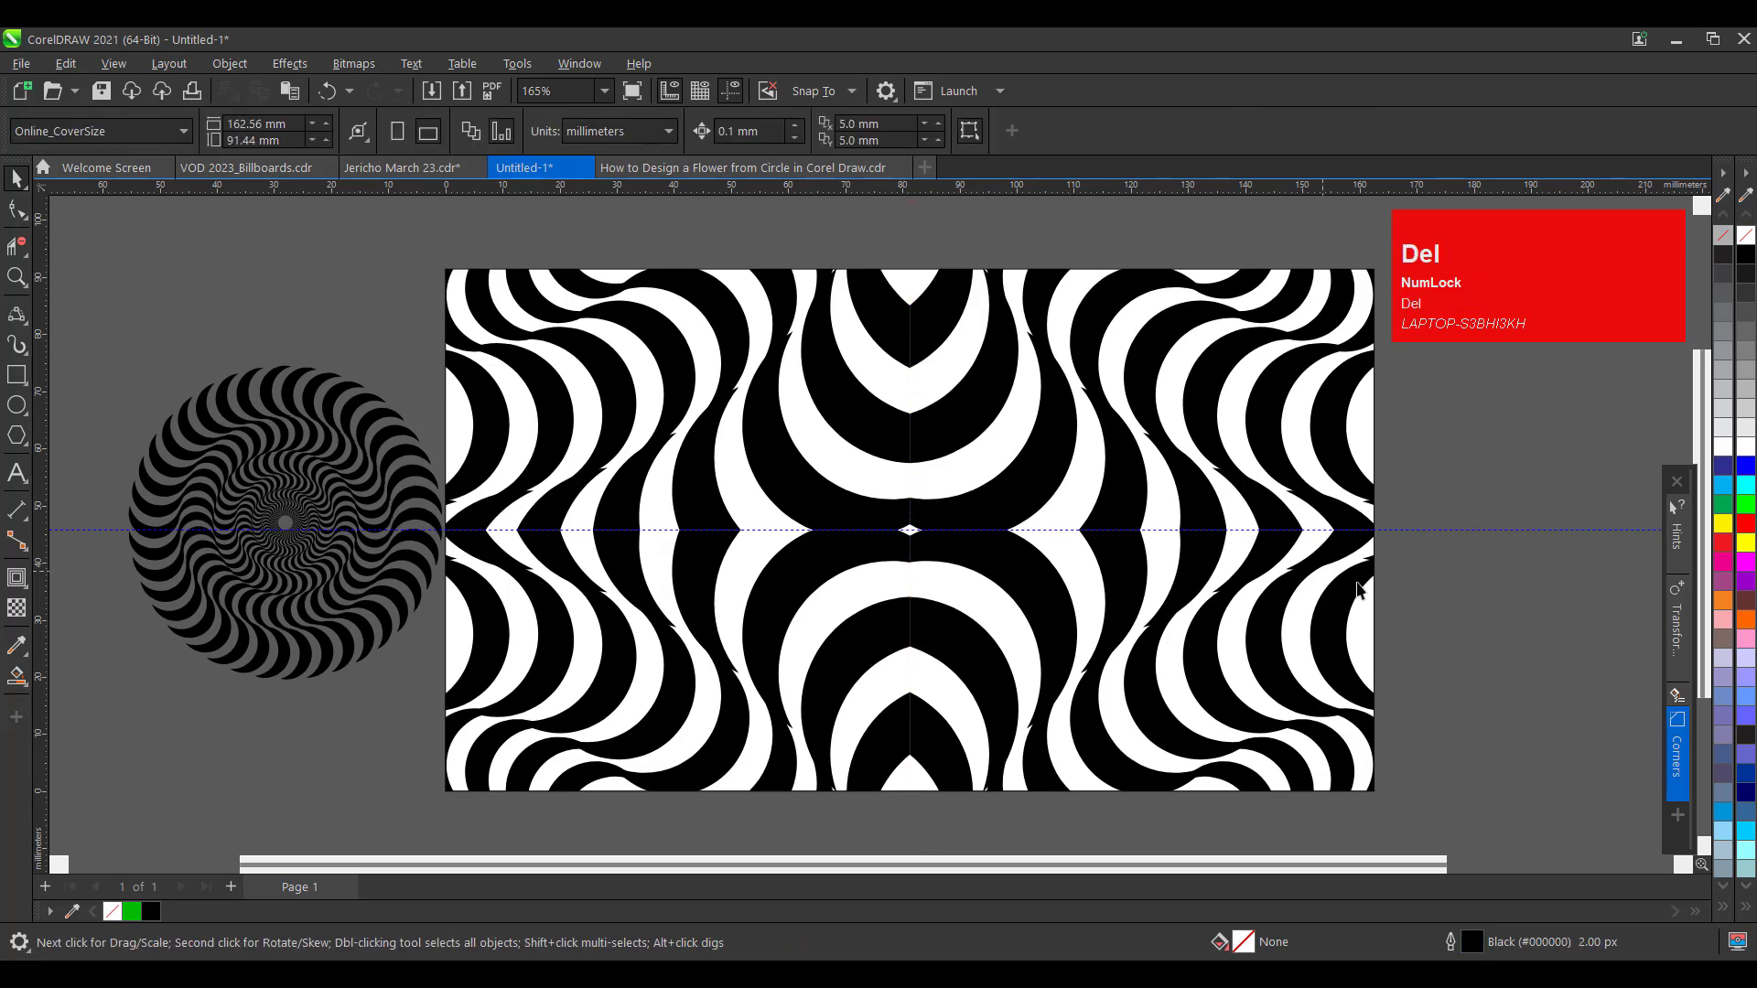
Delete the horizontal guideline across the middle of the page
click(1426, 530)
key(Delete)
key(Delete)
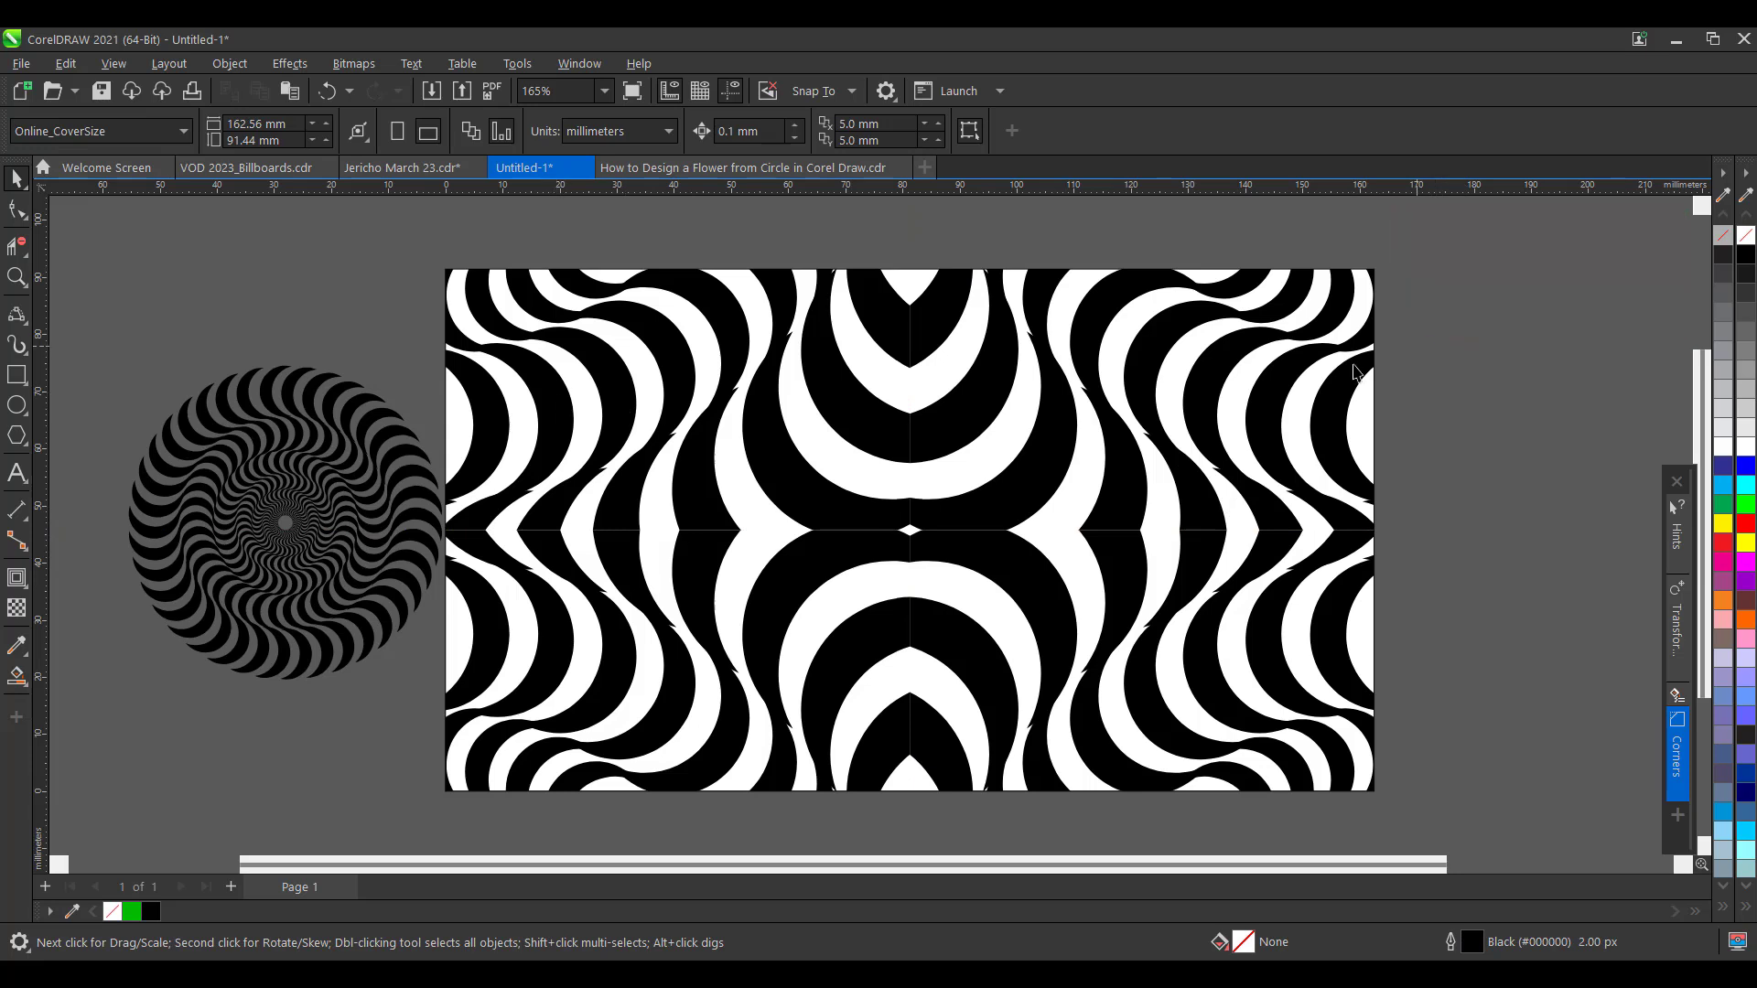
Move the circular pattern farther left to about X -41 mm, Y 49 mm, leaving a gap between it and the page
click(16, 277)
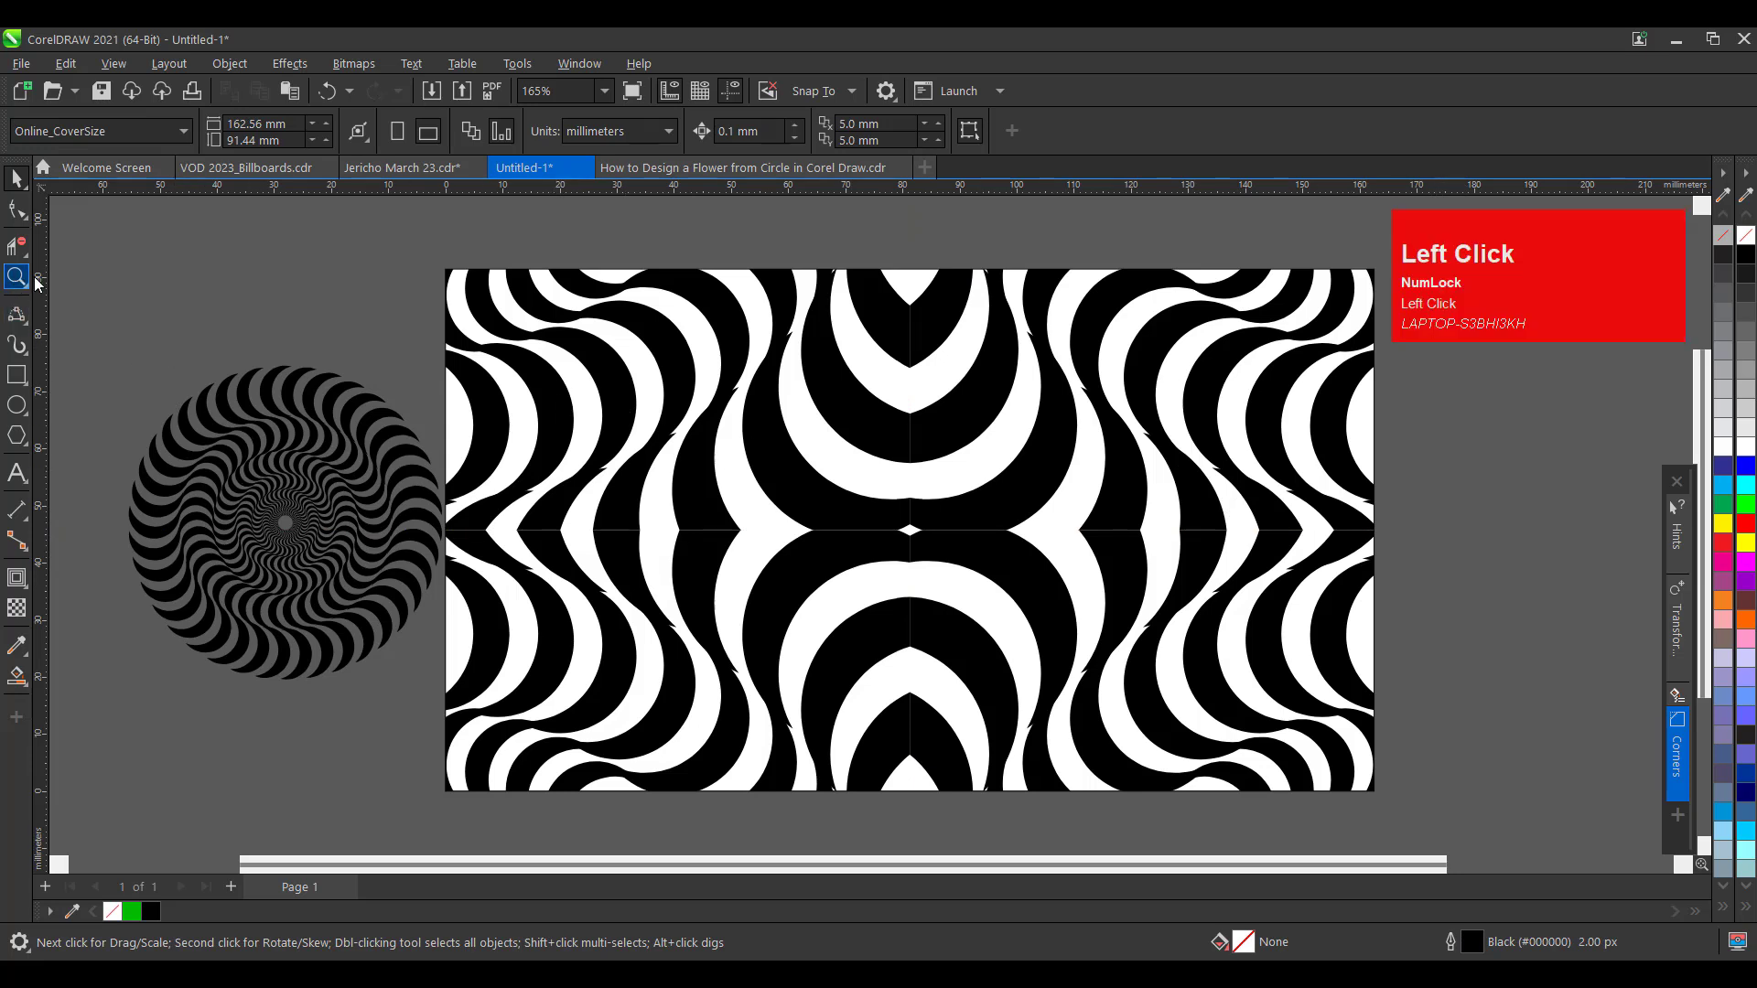
click(16, 177)
click(802, 492)
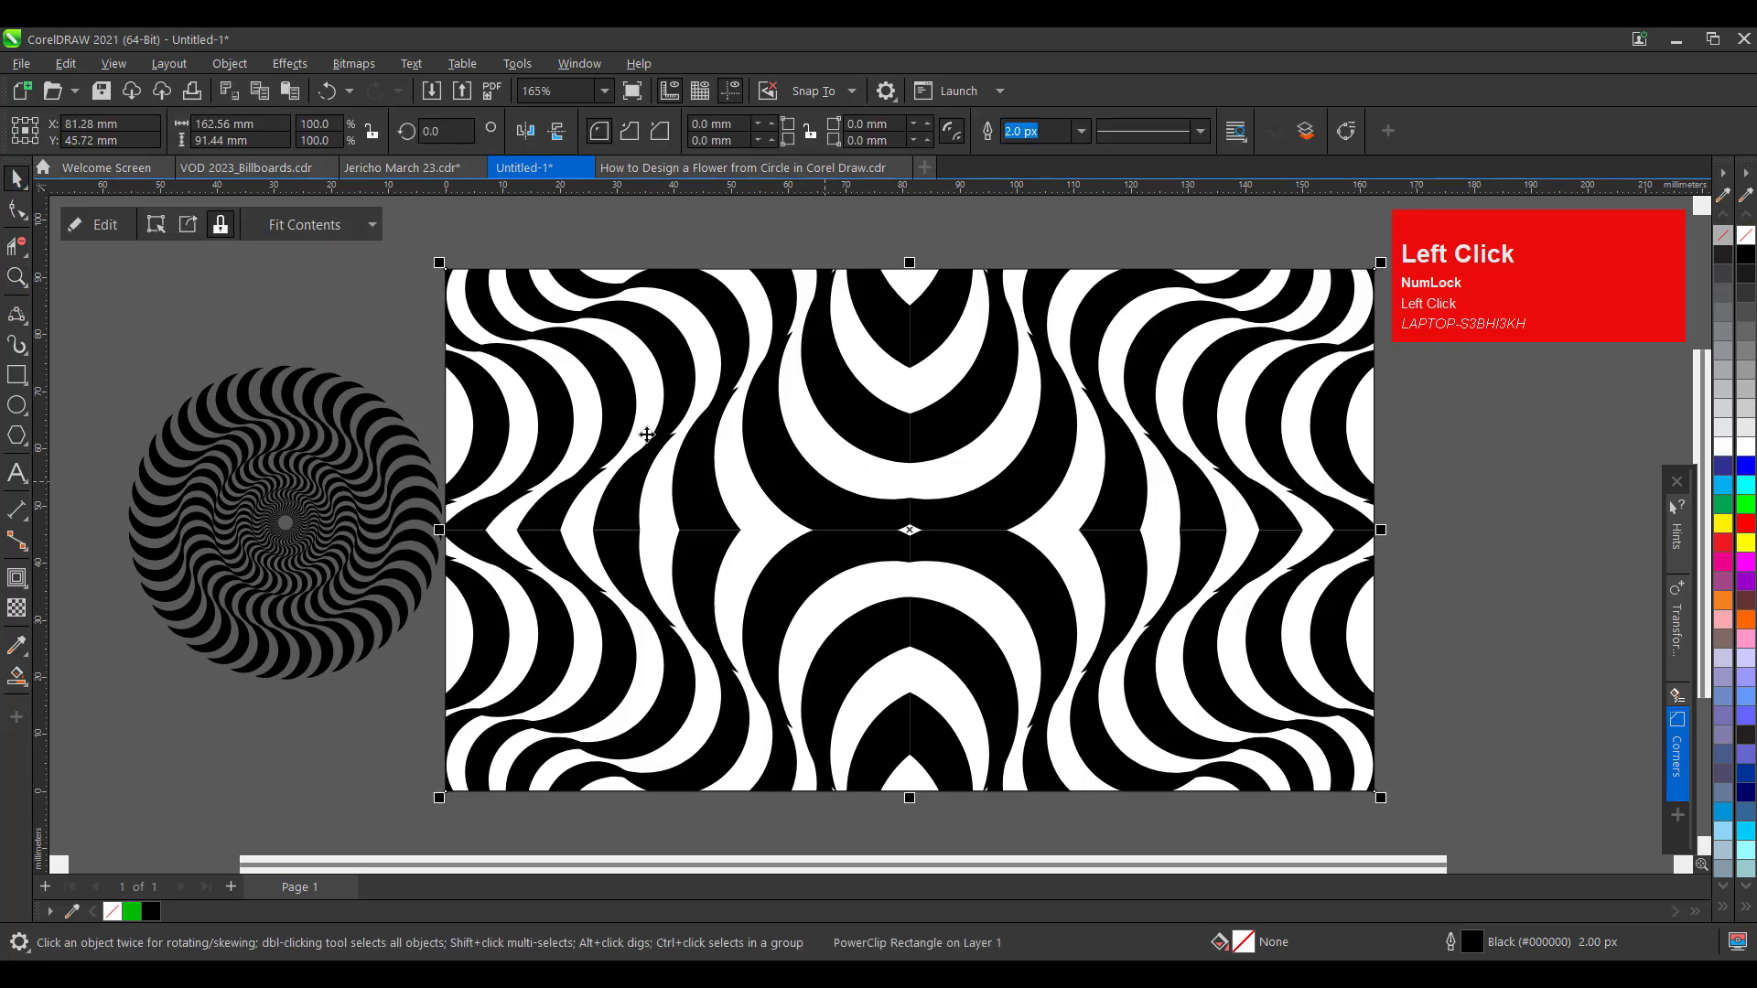
click(16, 277)
right_click(914, 446)
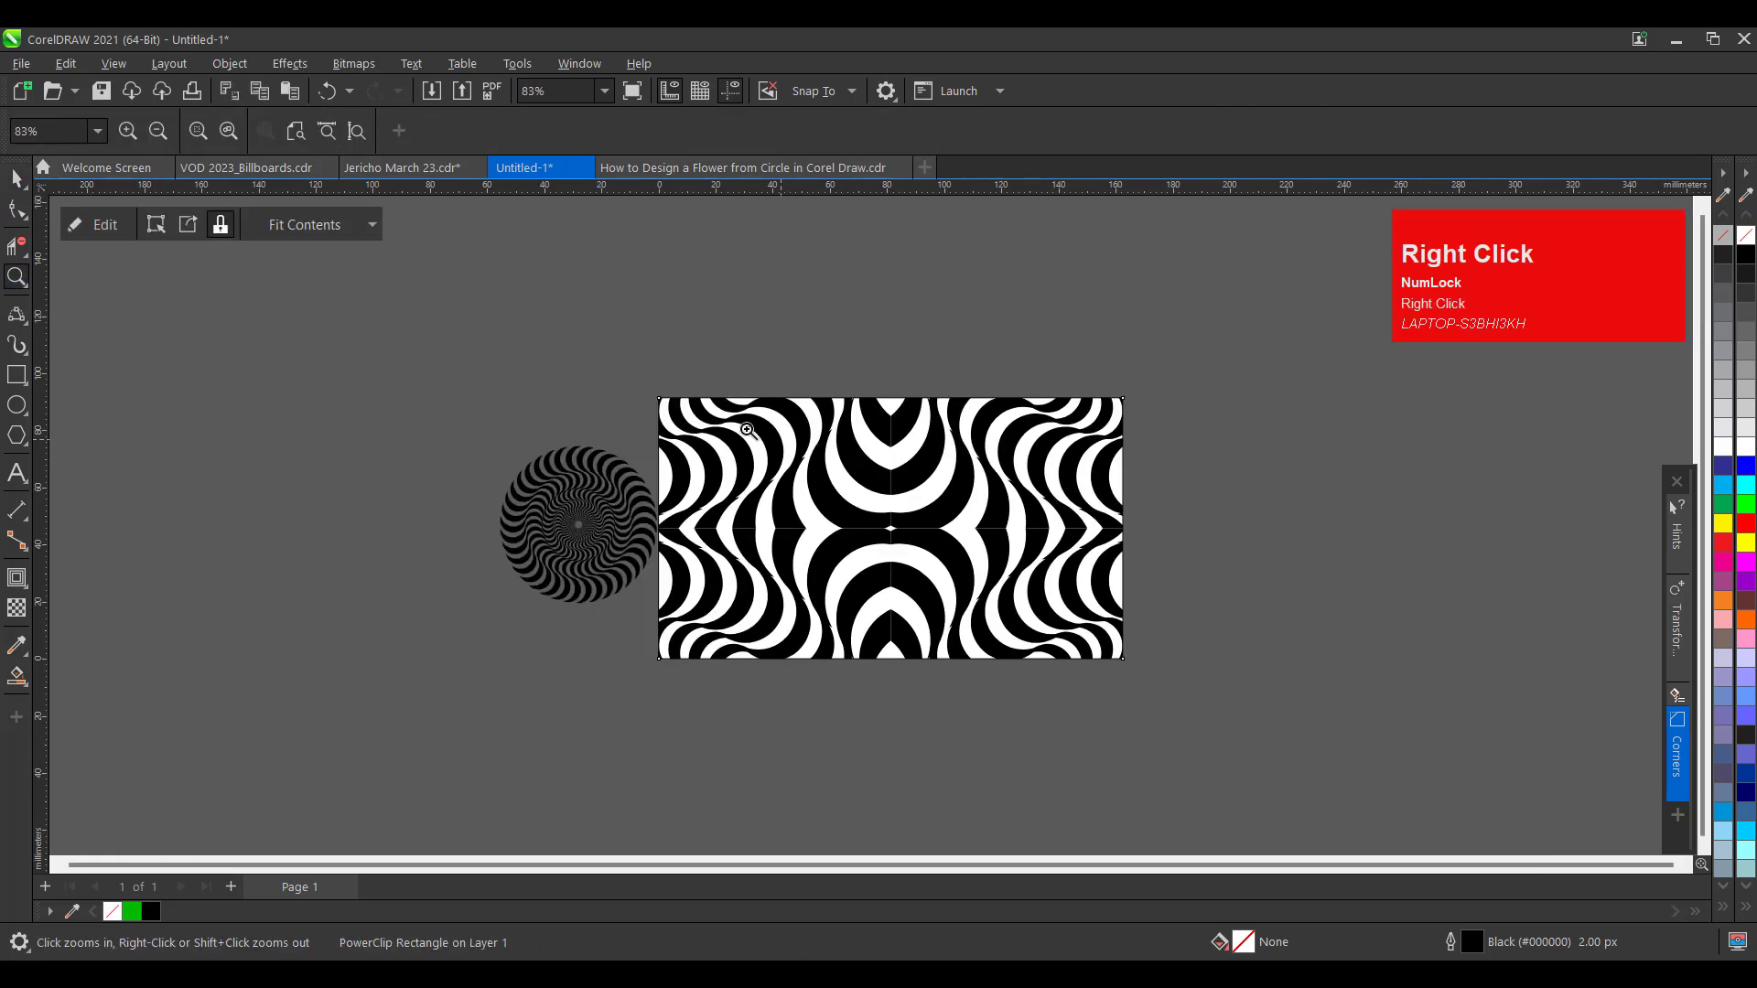
click(324, 332)
drag(325, 332, 1190, 723)
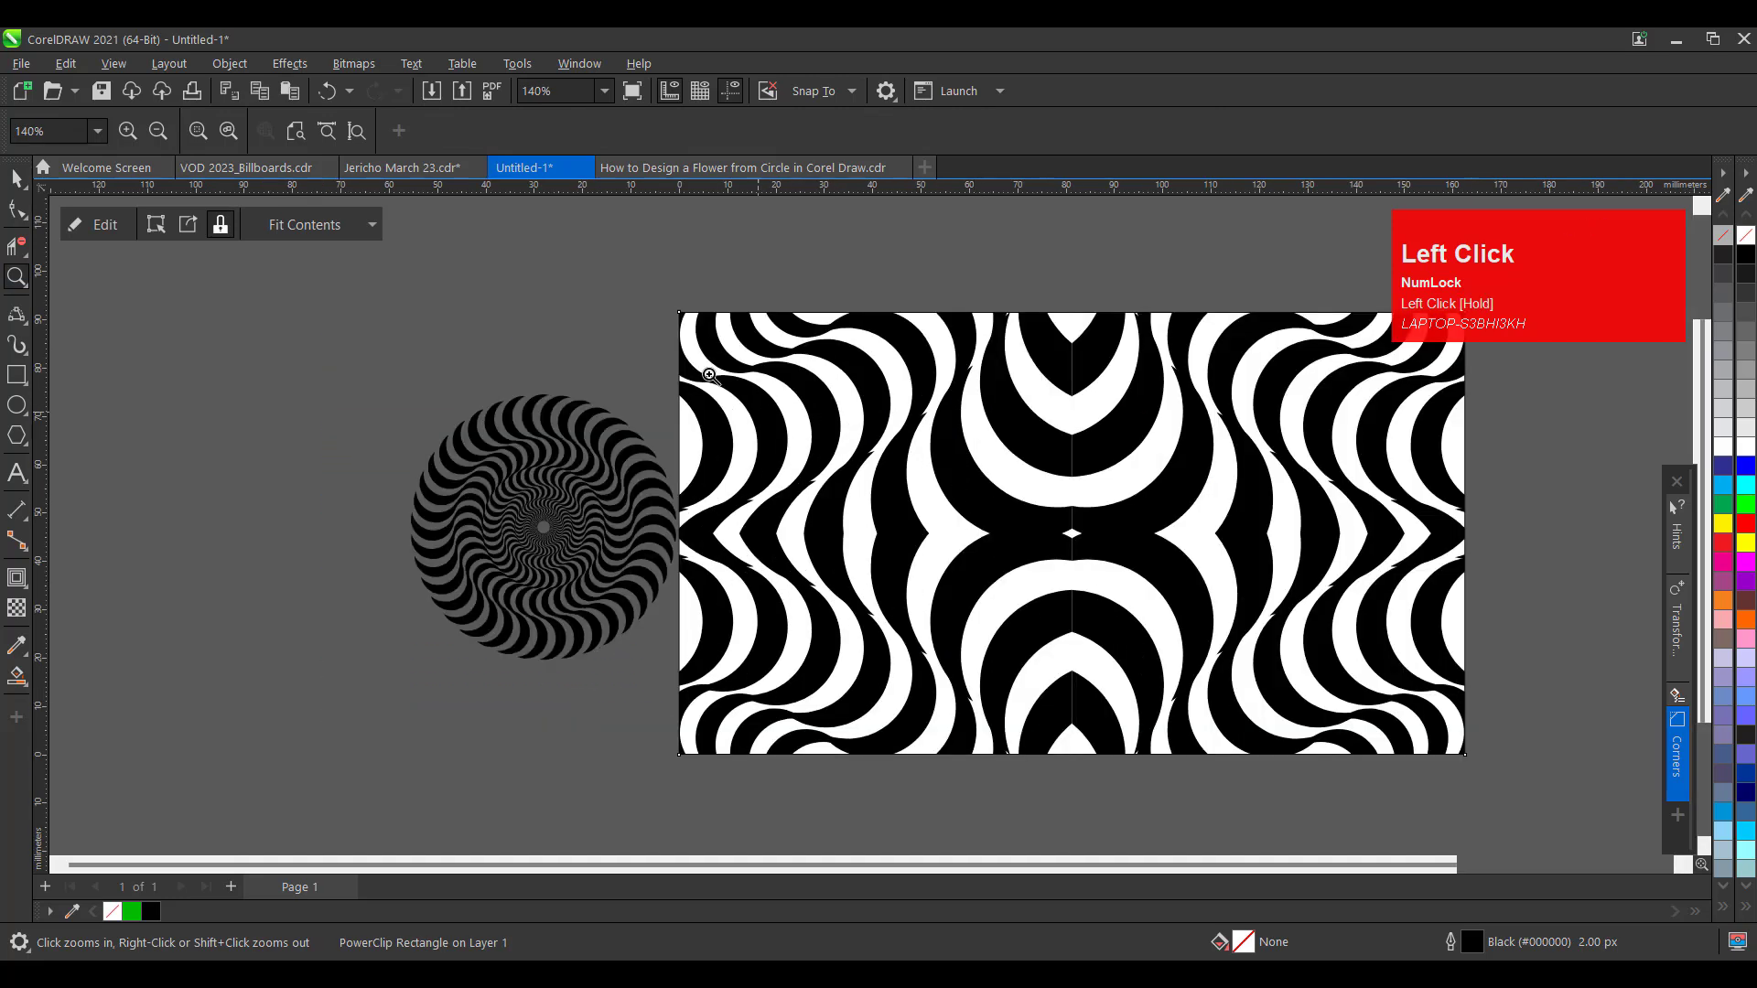
click(17, 178)
click(572, 489)
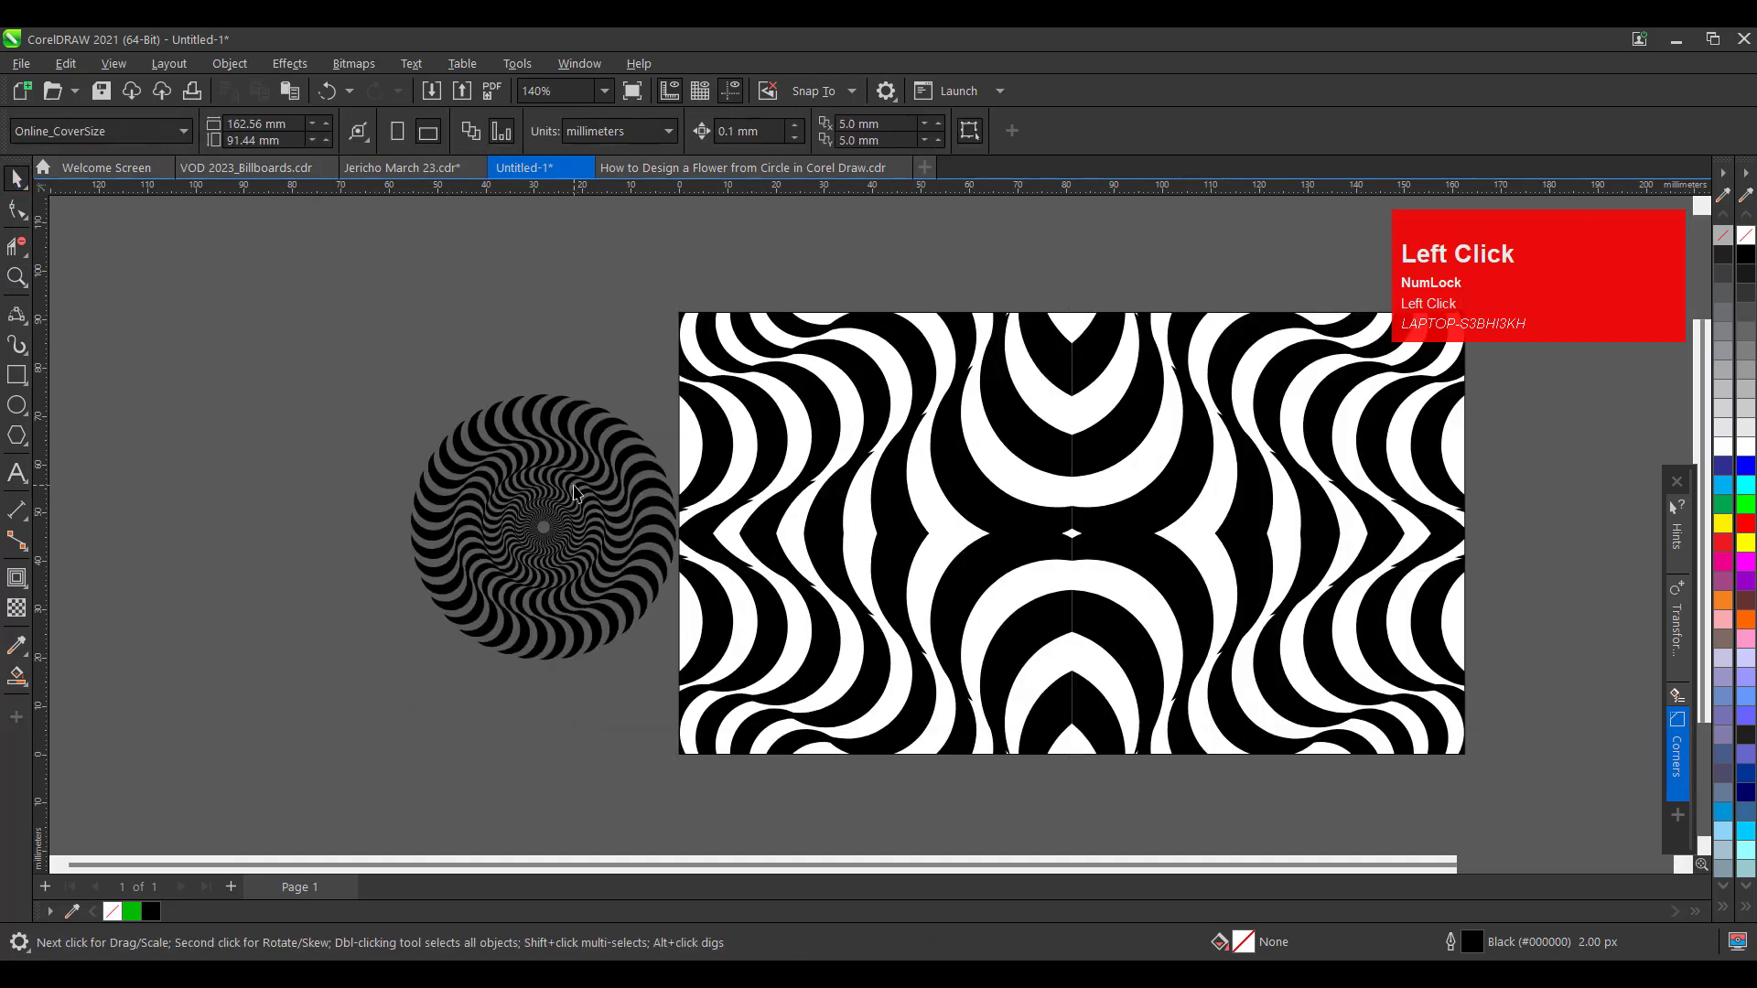
drag(590, 530, 528, 523)
click(17, 277)
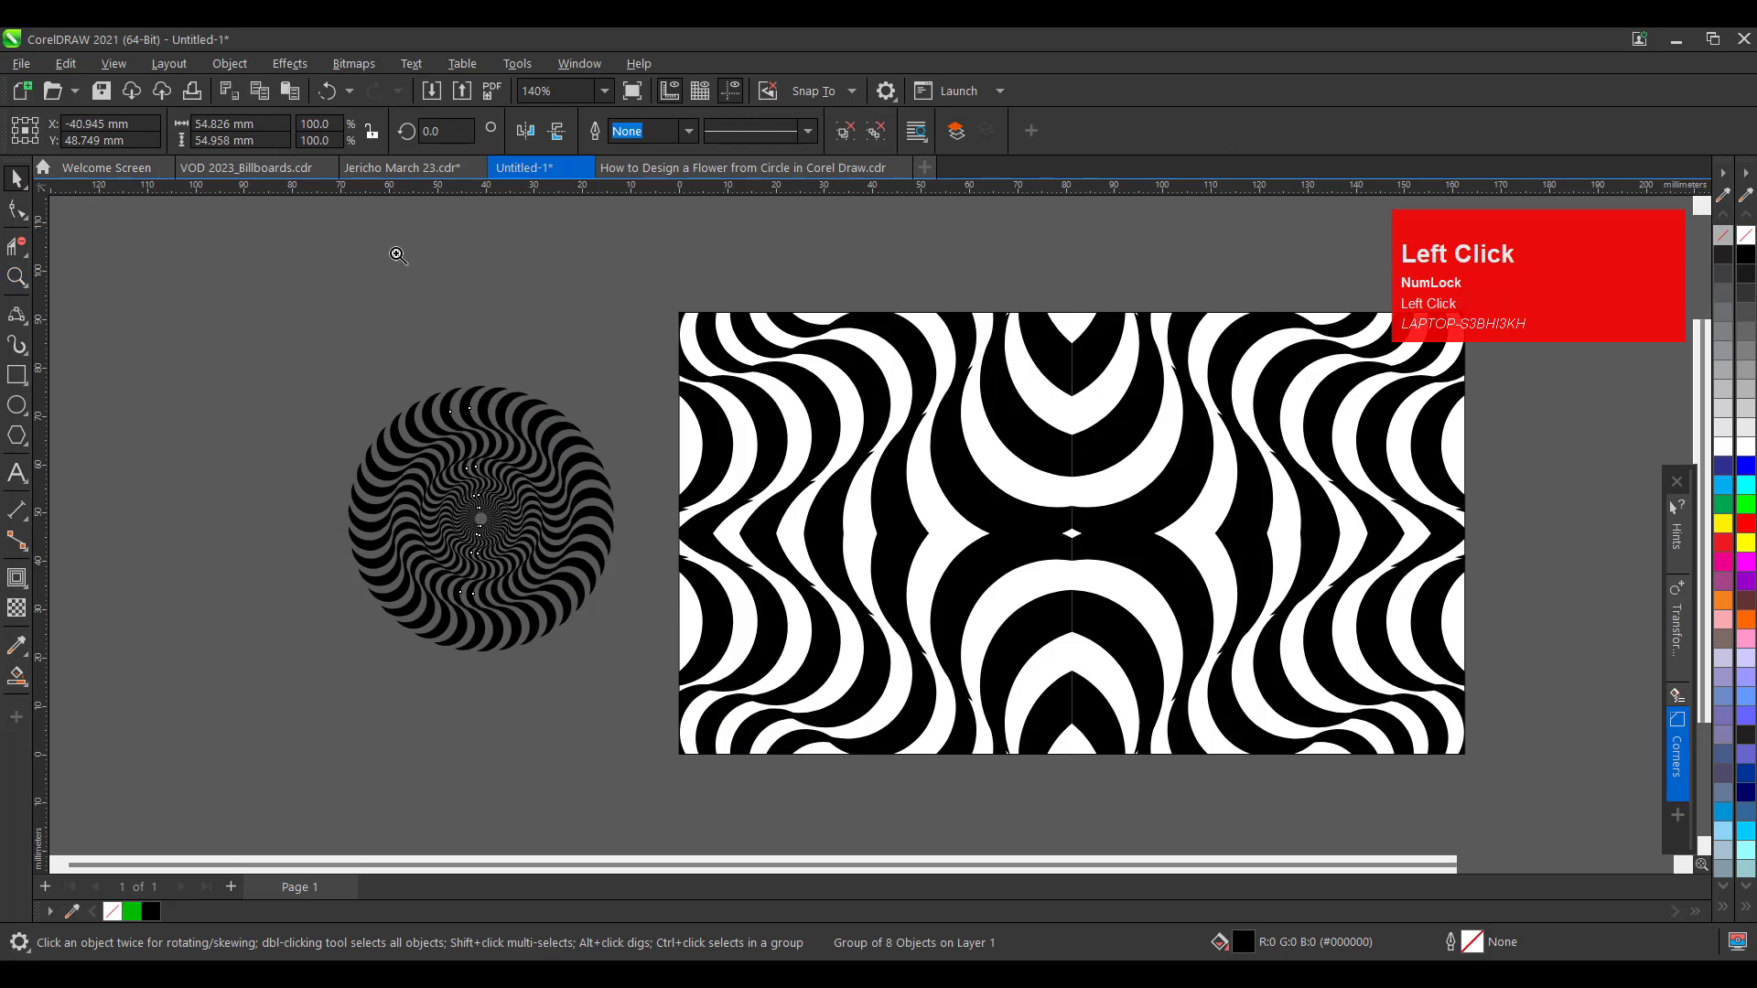
click(328, 132)
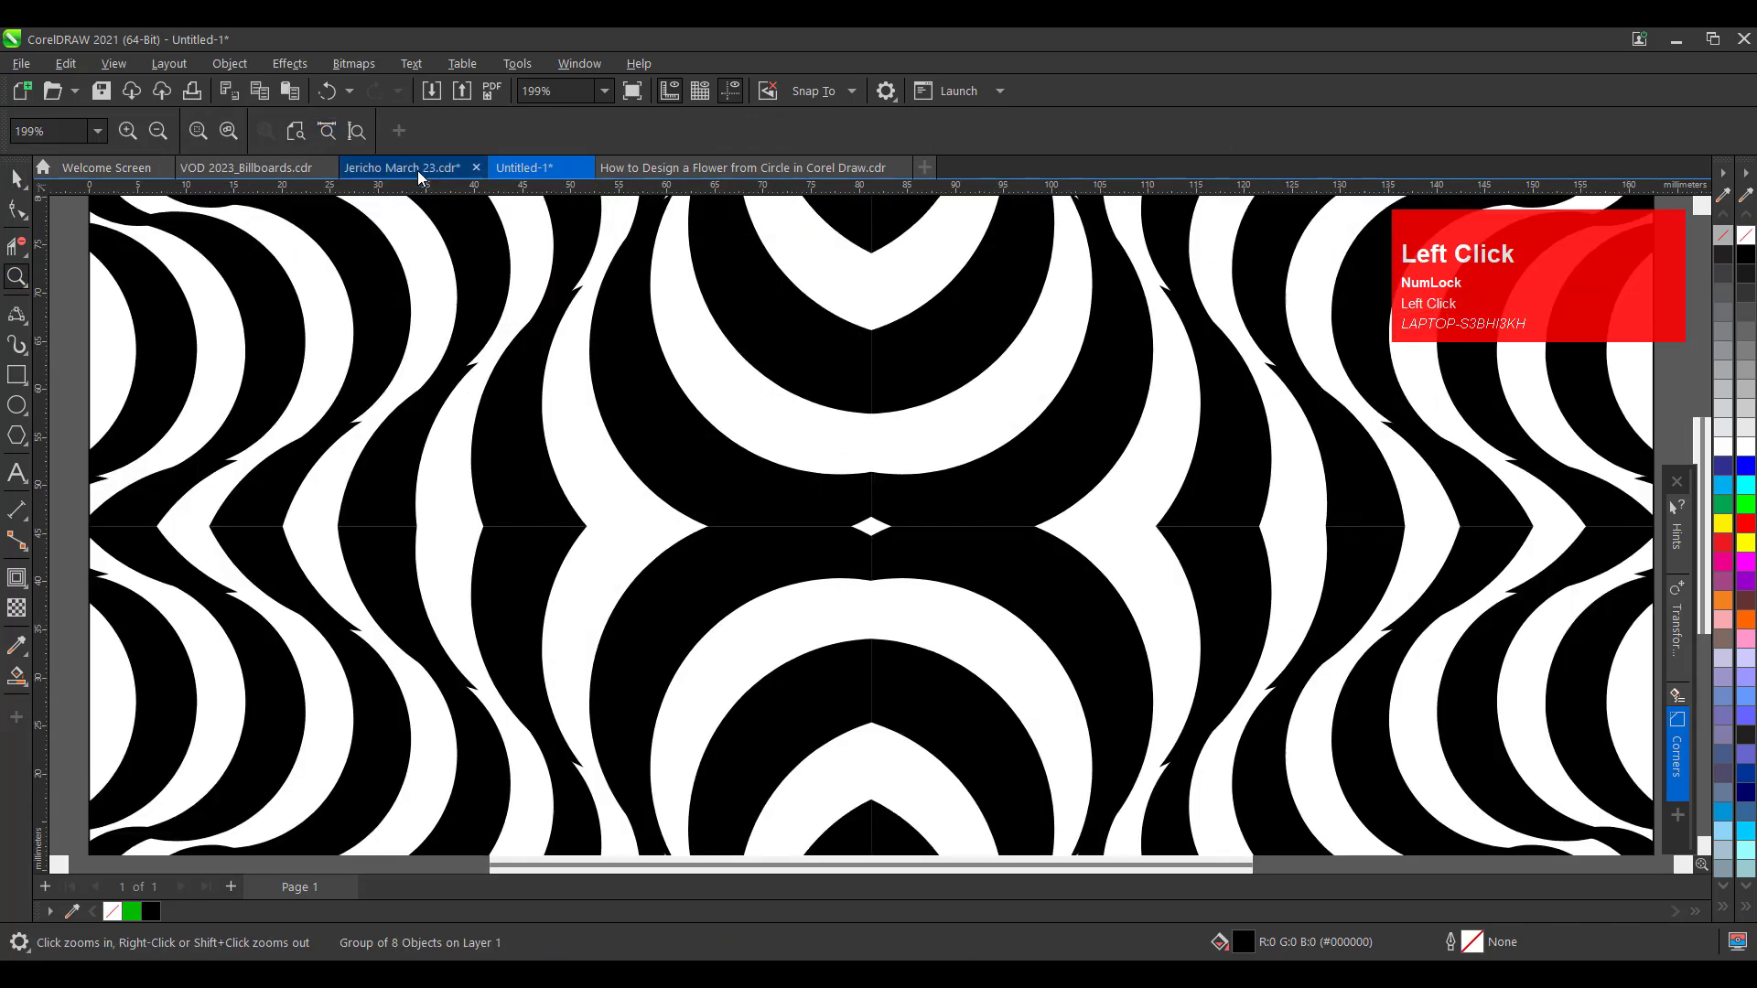